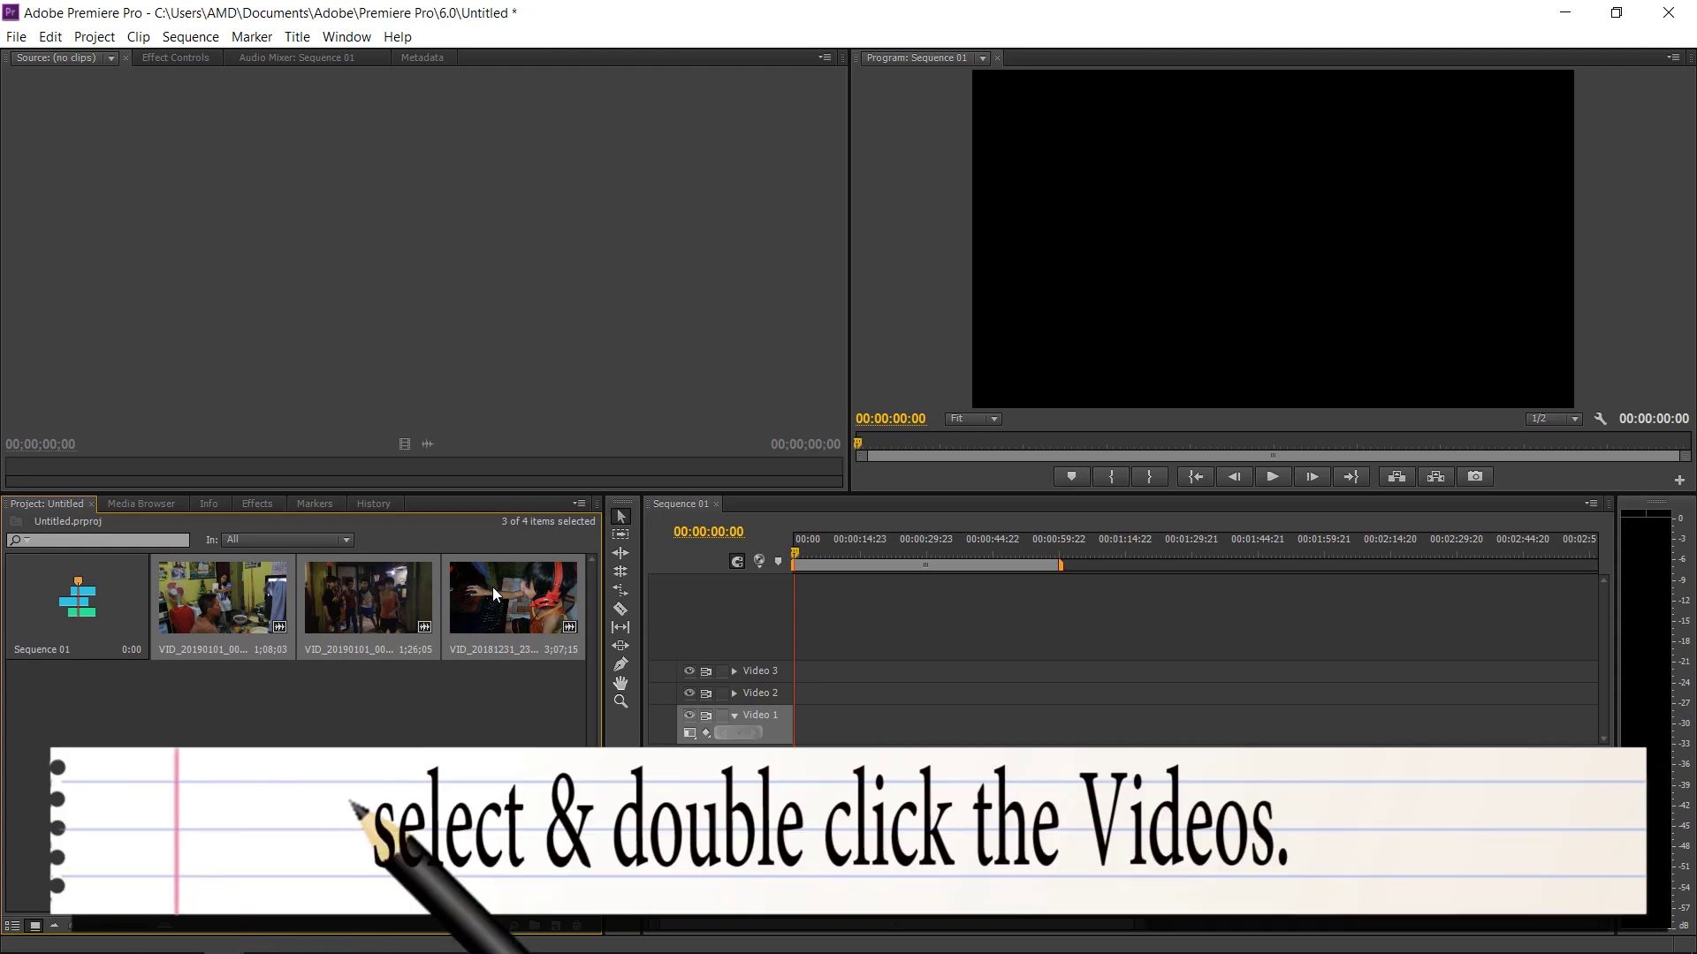
# Step: Open VID_20181231_234617.mp4 for source preview and mark its In point at 00;00;00;19 and Out point at 00;00;06;19
pyautogui.doubleClick(491, 587)
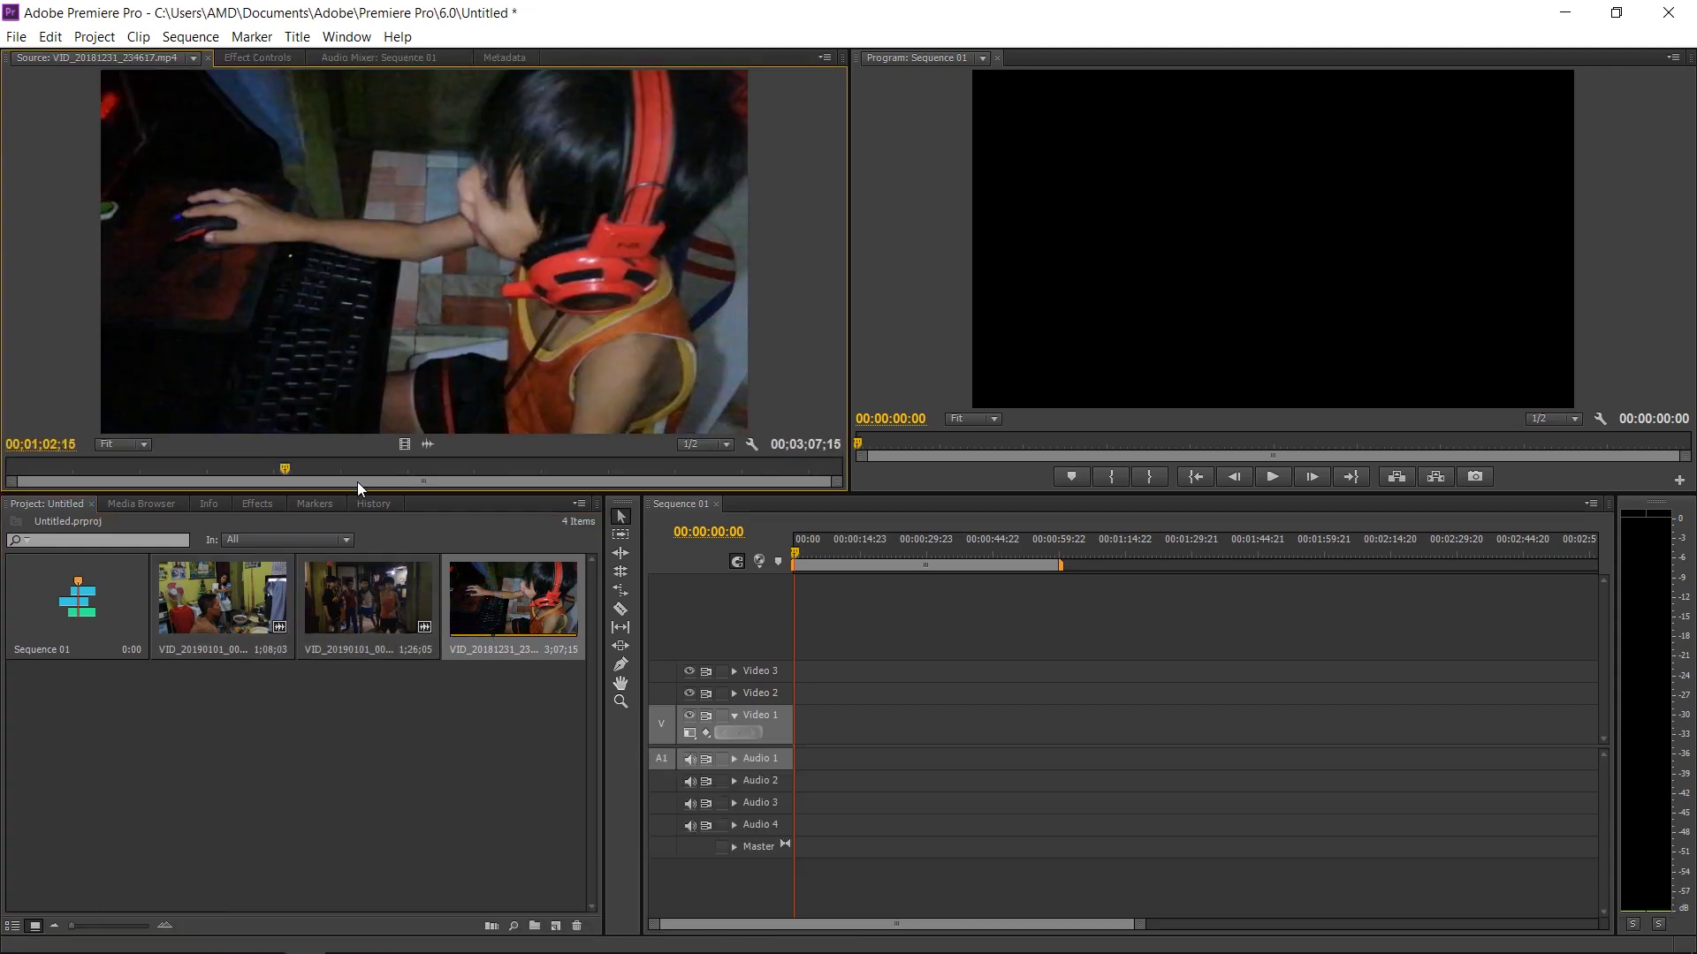
pyautogui.moveTo(287, 475); pyautogui.dragTo(4, 474)
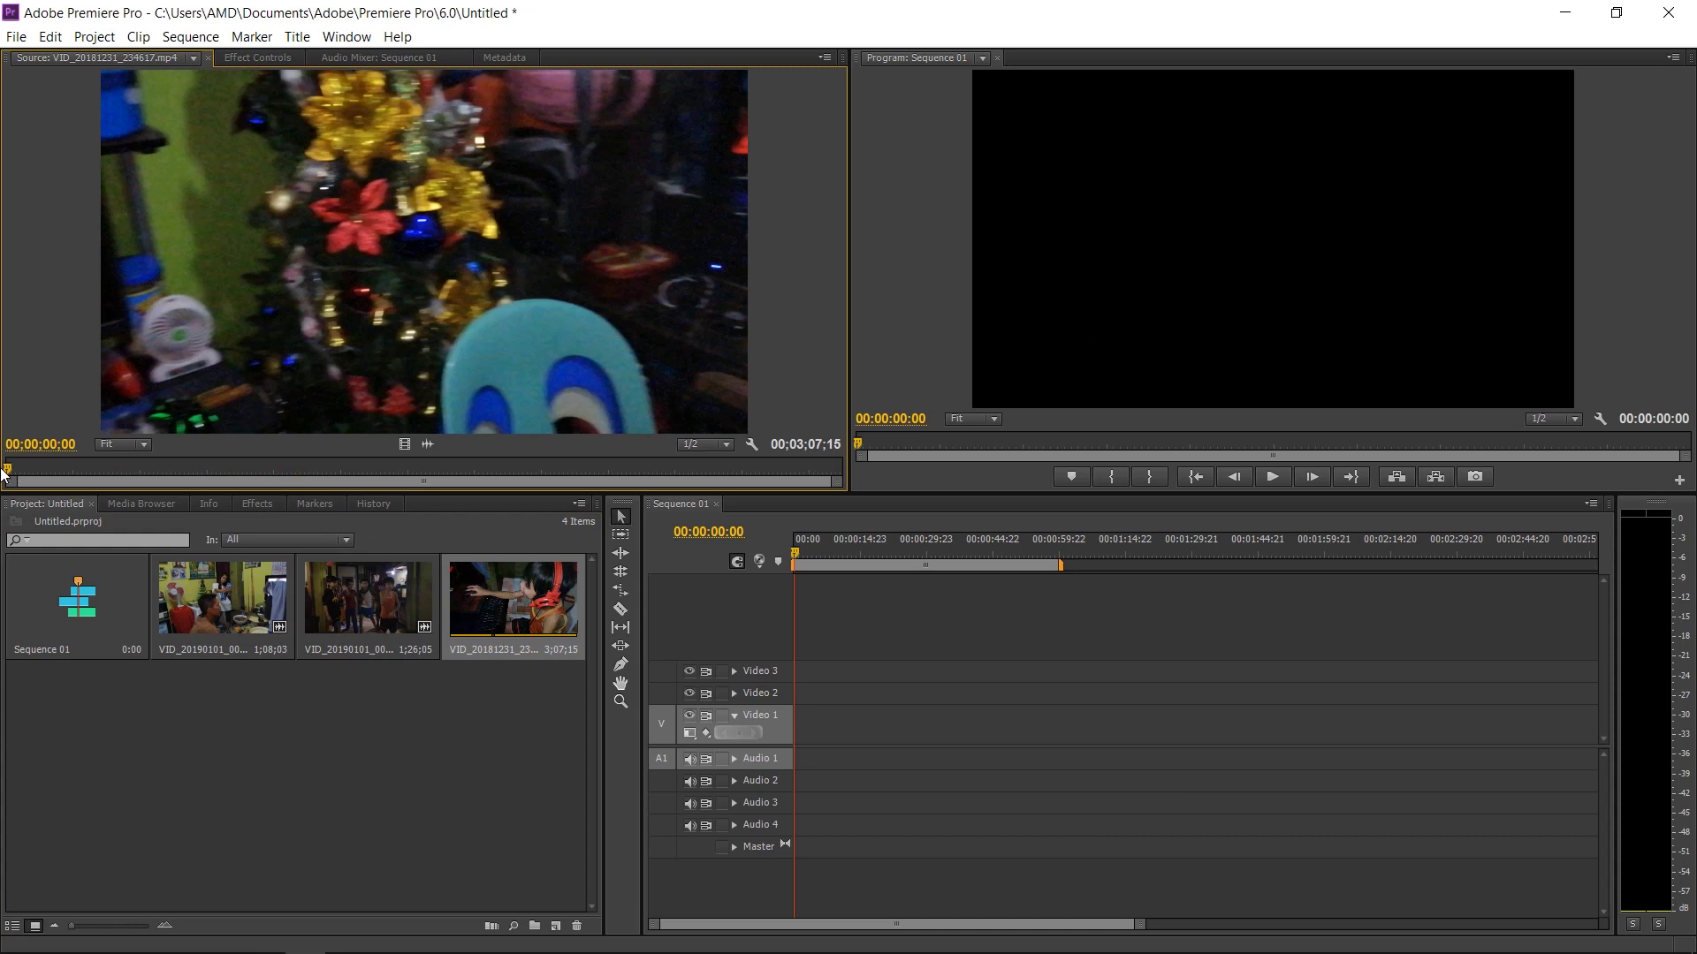
pyautogui.press('space')
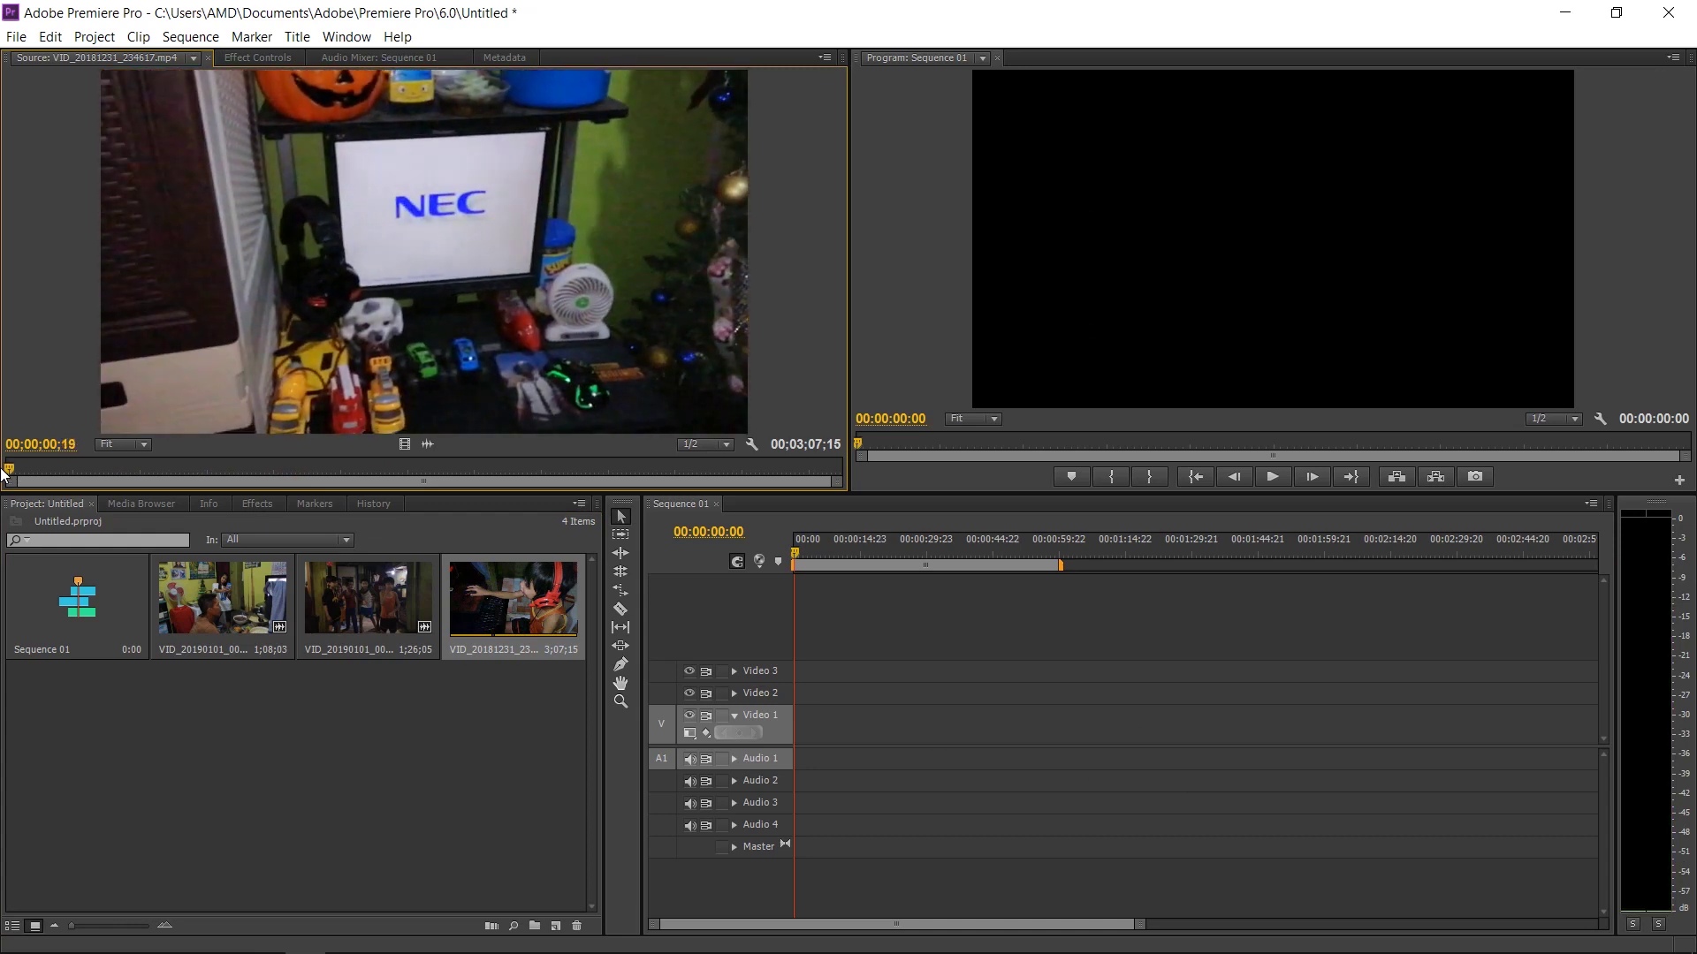
pyautogui.press('i')
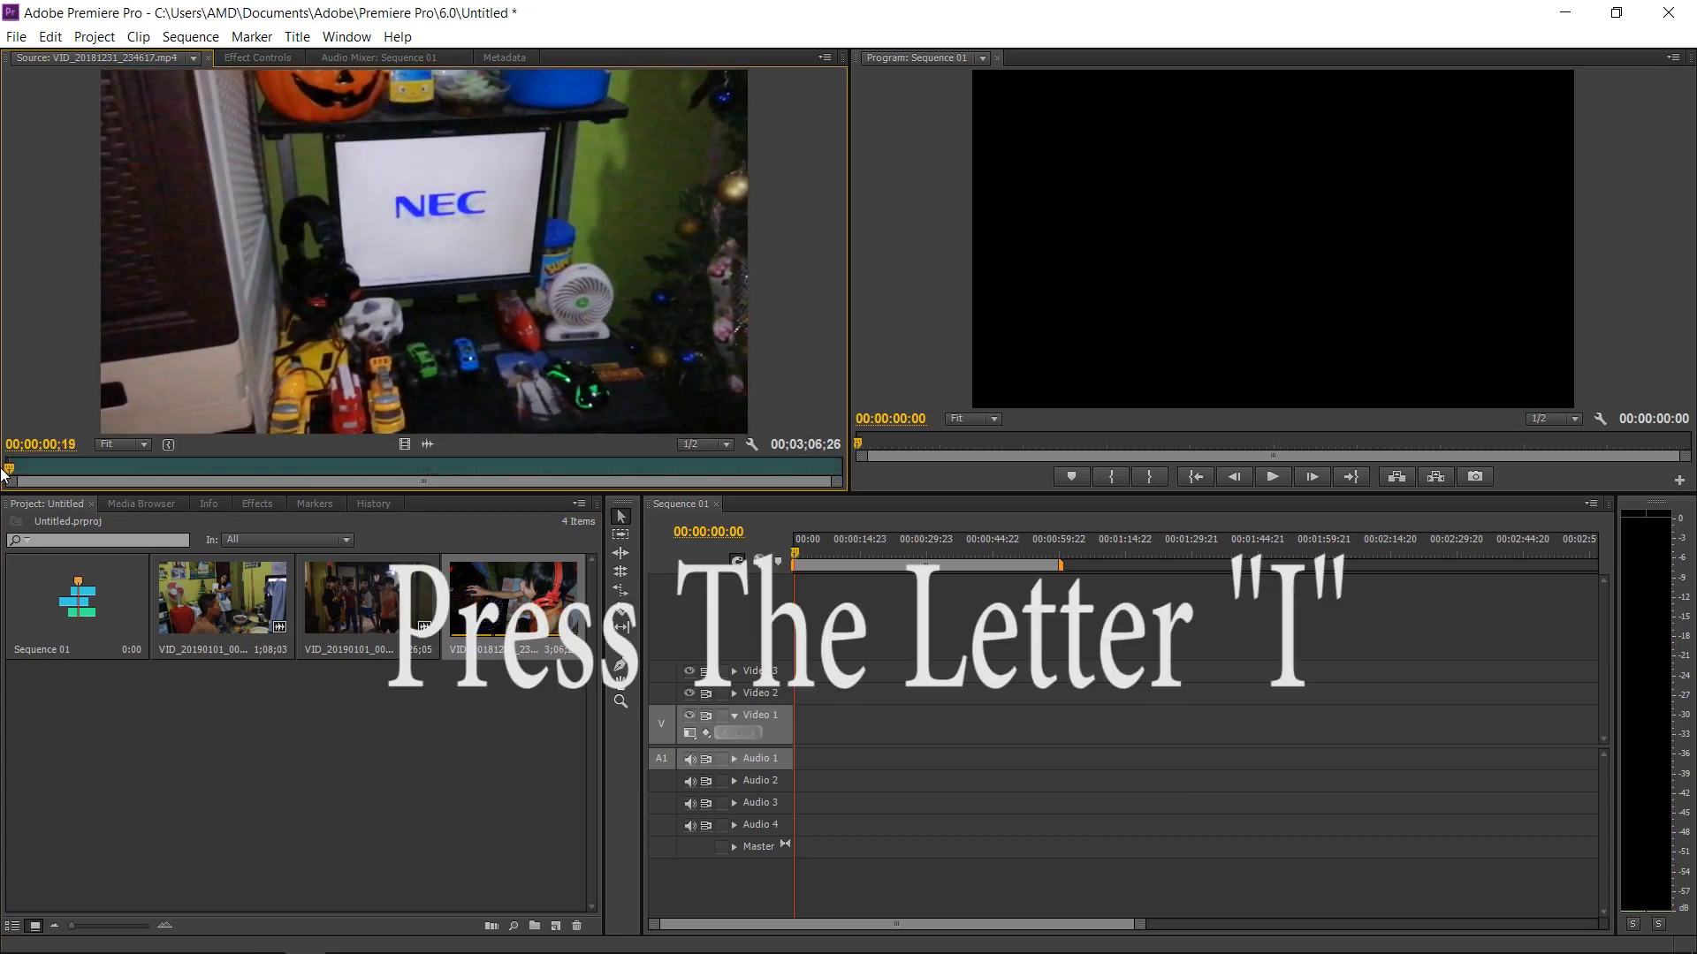
pyautogui.press('space')
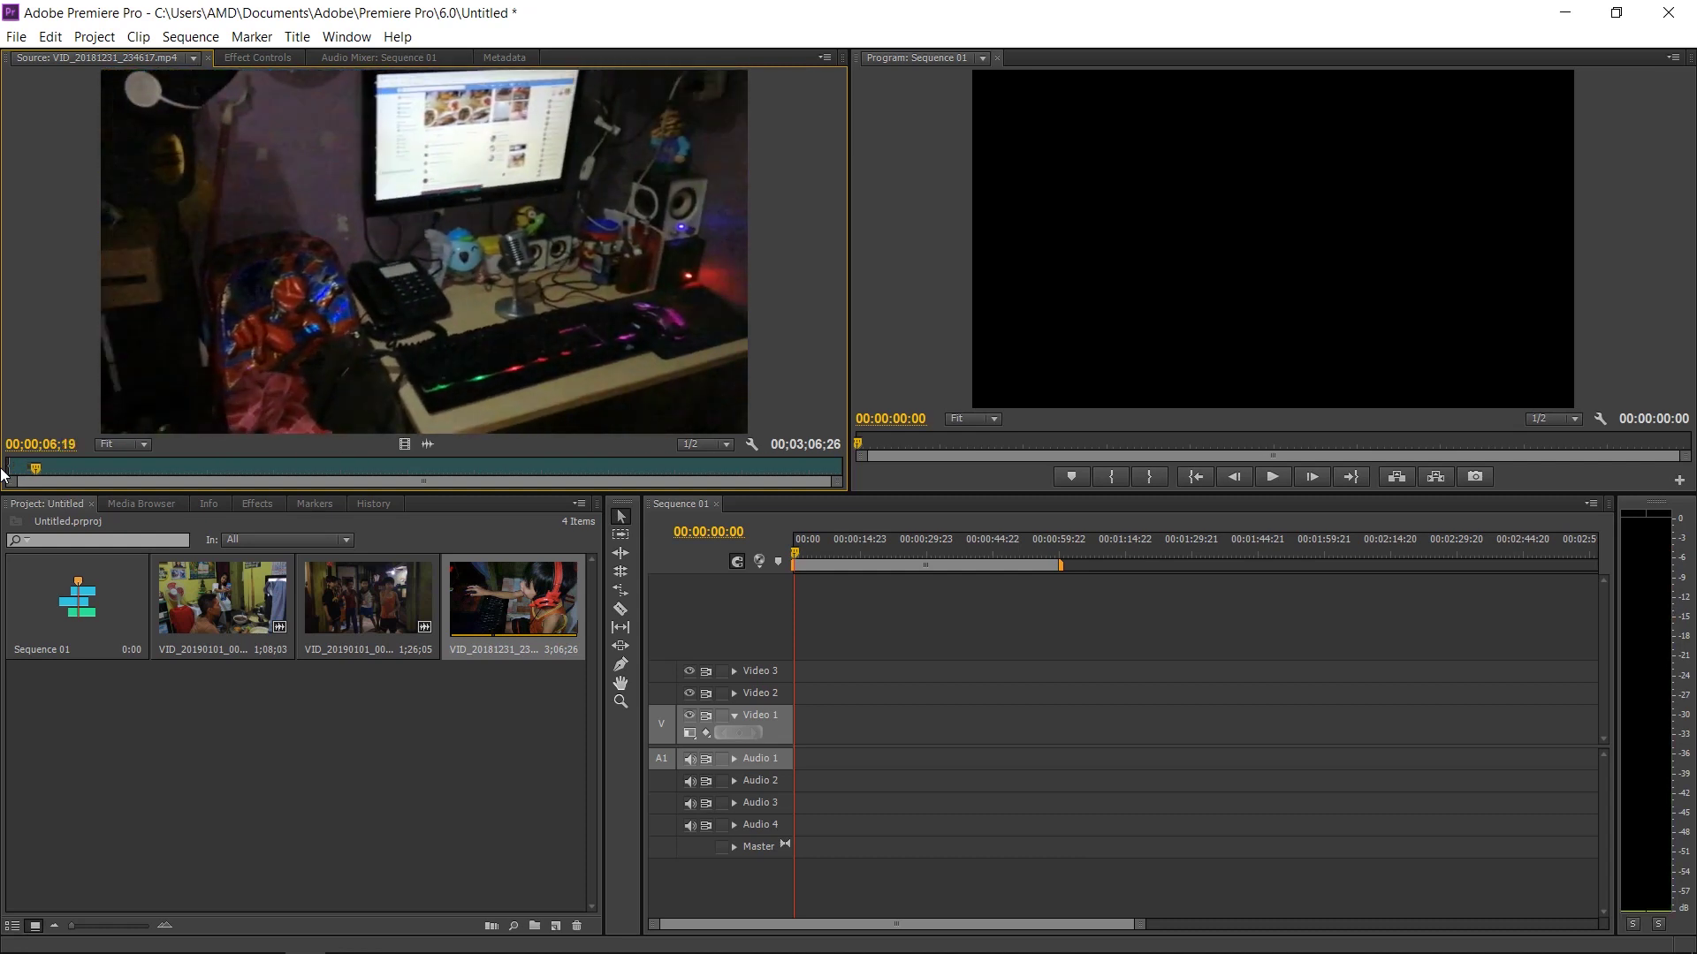
pyautogui.press('o')
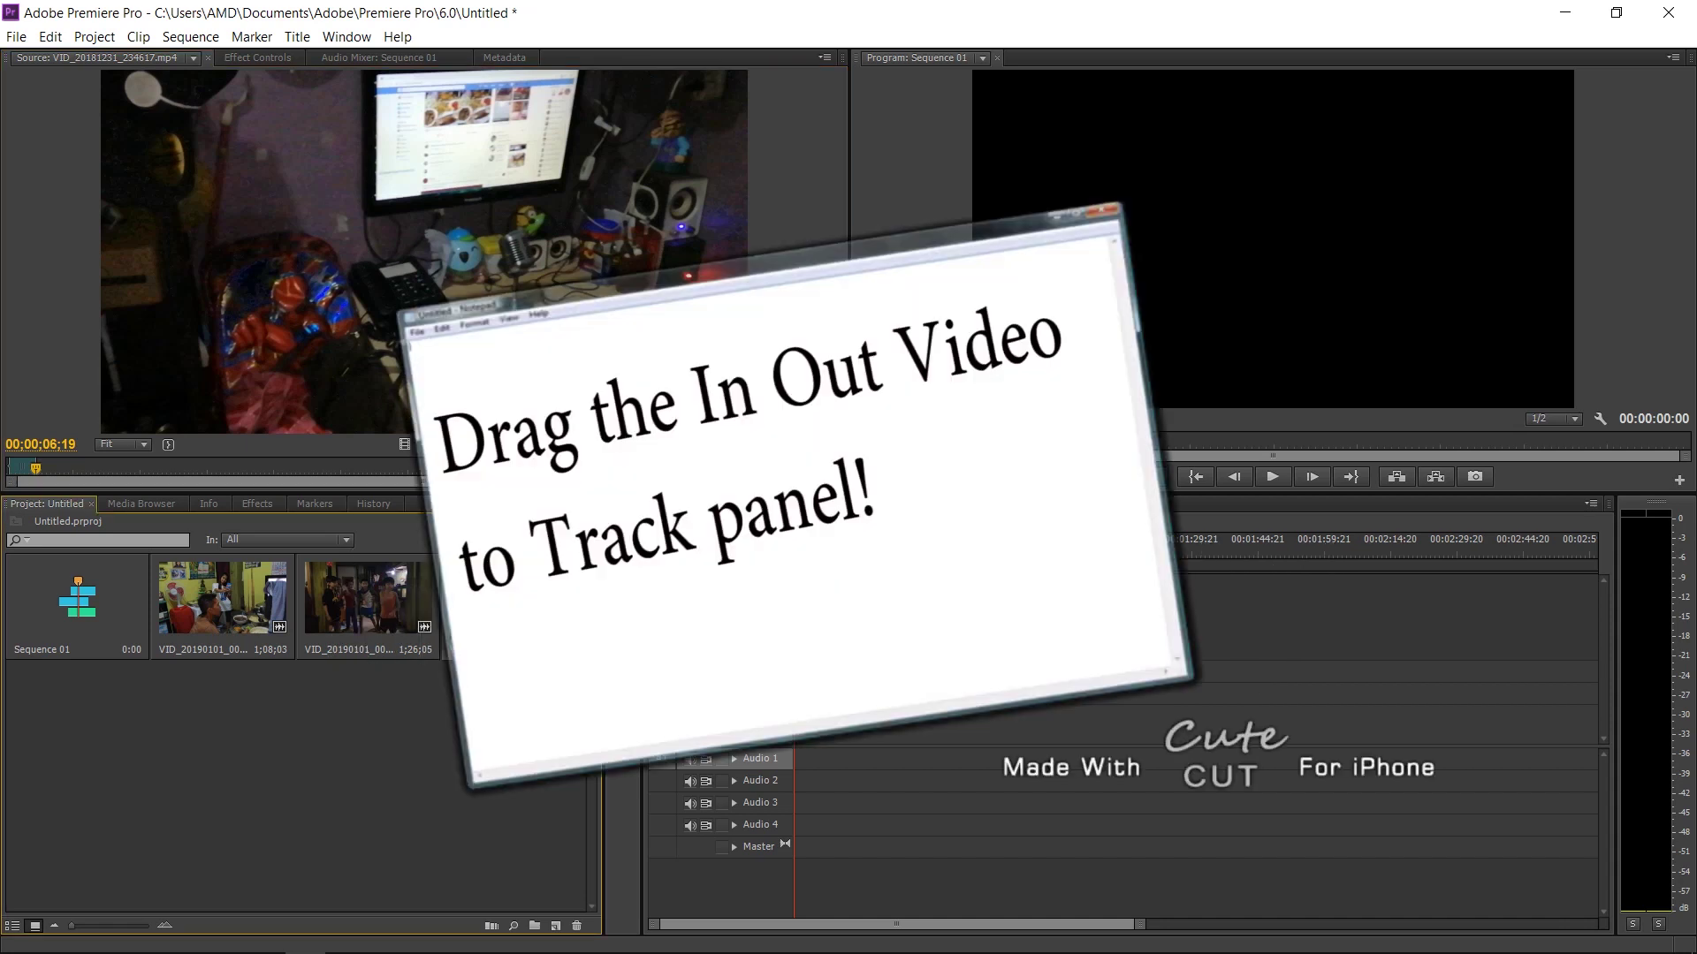
# Step: Place the marked section at the start of Video 1, changing the sequence settings to match the clip, and mute Audio 1
pyautogui.moveTo(424, 257); pyautogui.dragTo(806, 762)
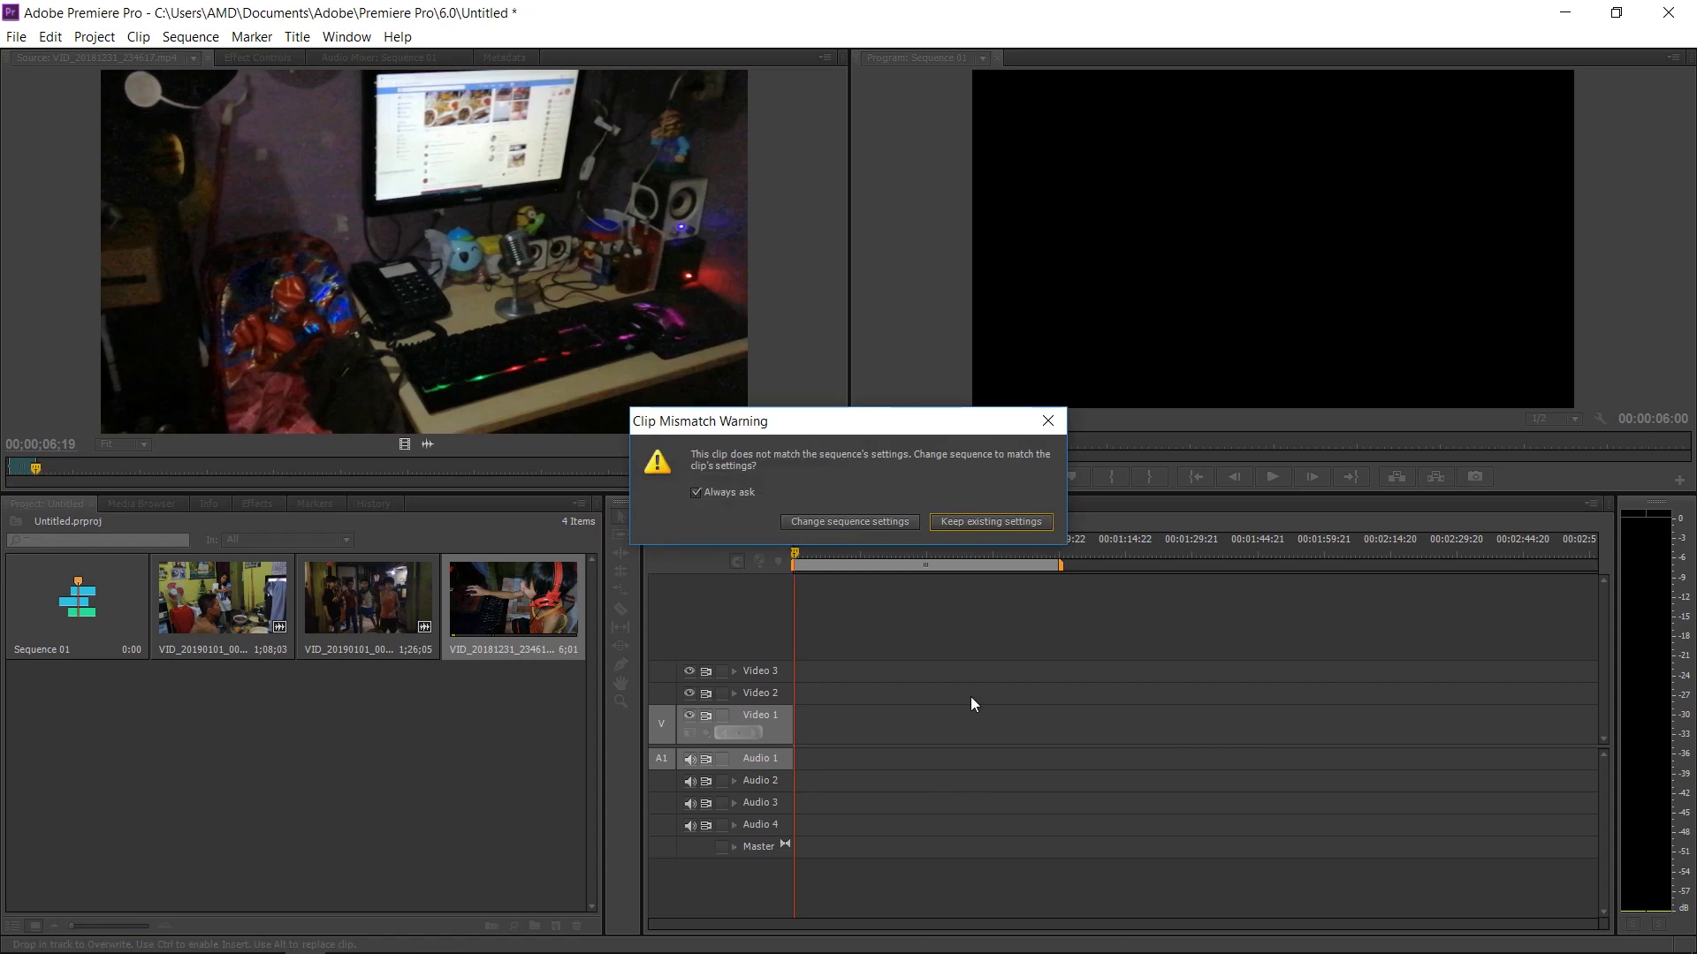
pyautogui.click(861, 522)
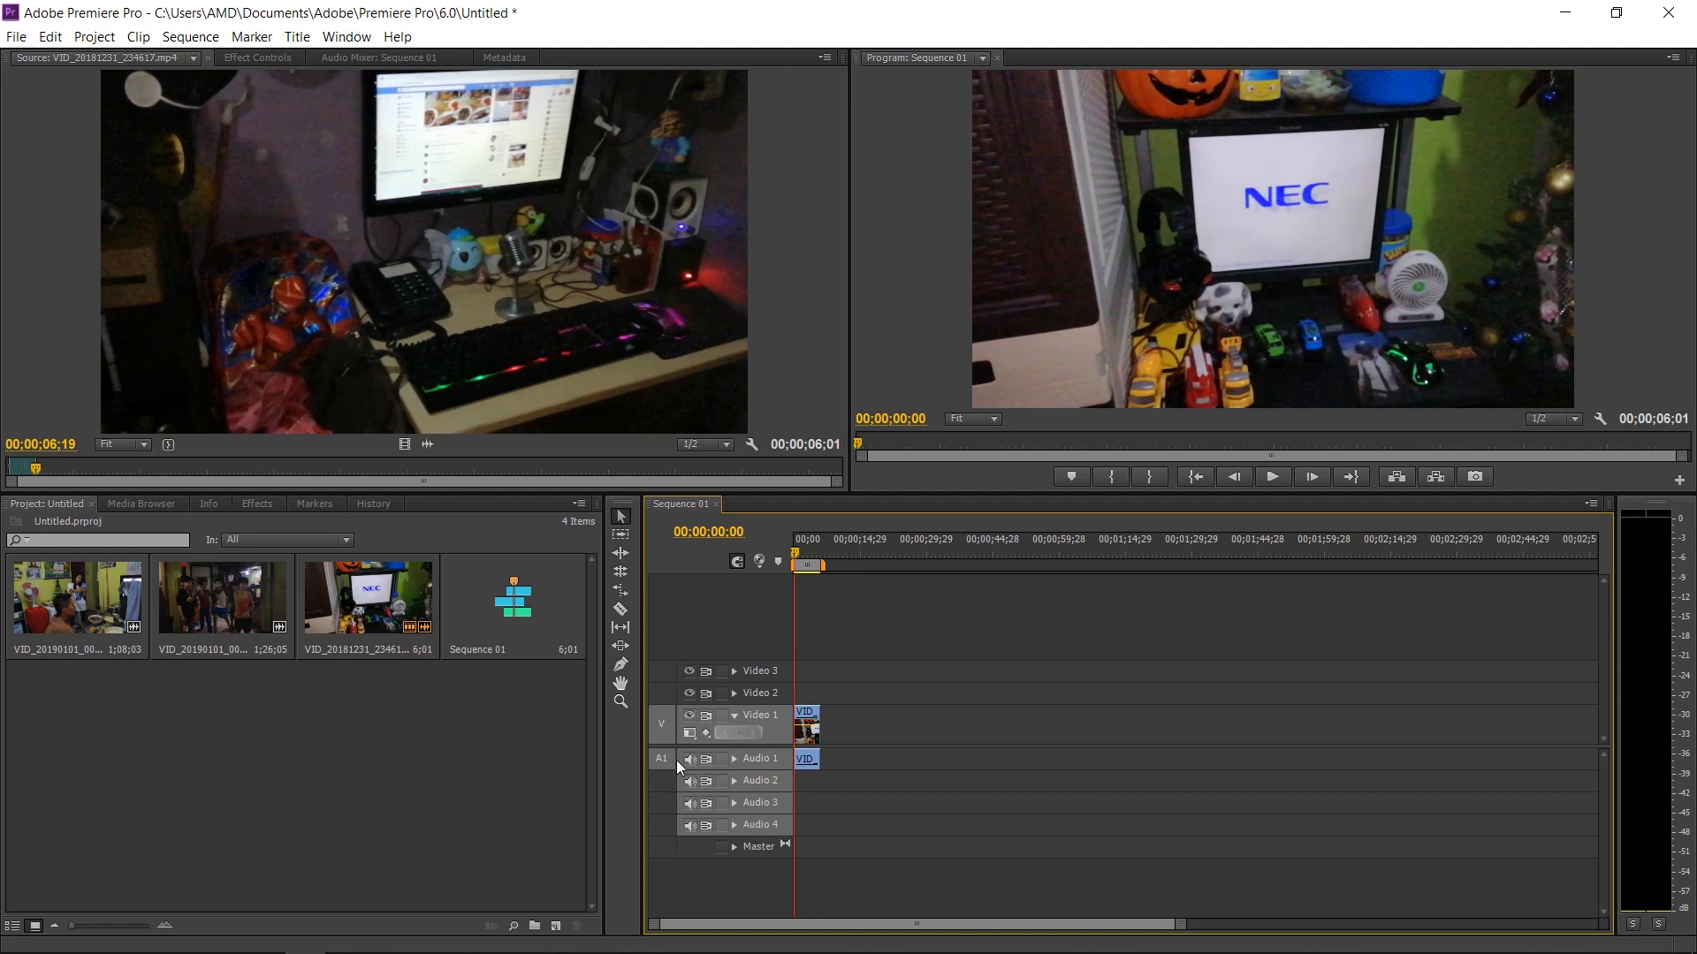
pyautogui.click(688, 760)
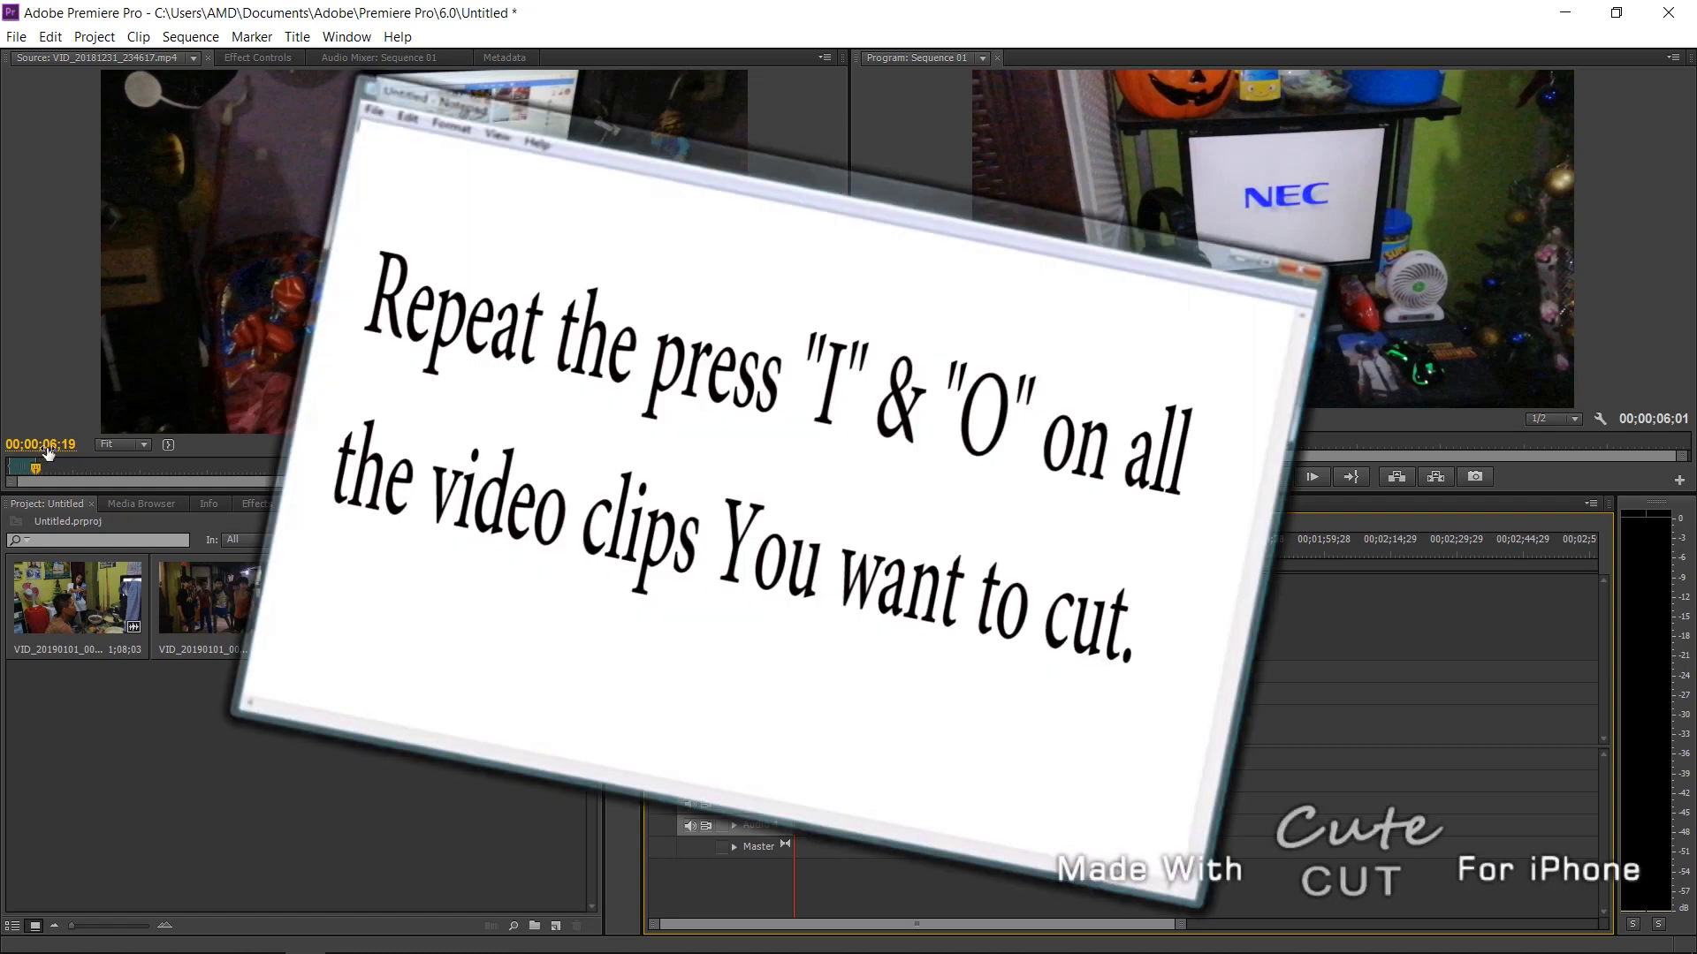
# Step: Mark a second section of VID_20181231_234617.mp4 from about 00;01;01;28 to 00;01;06;17 and append it after the first timeline clip
pyautogui.click(39, 468)
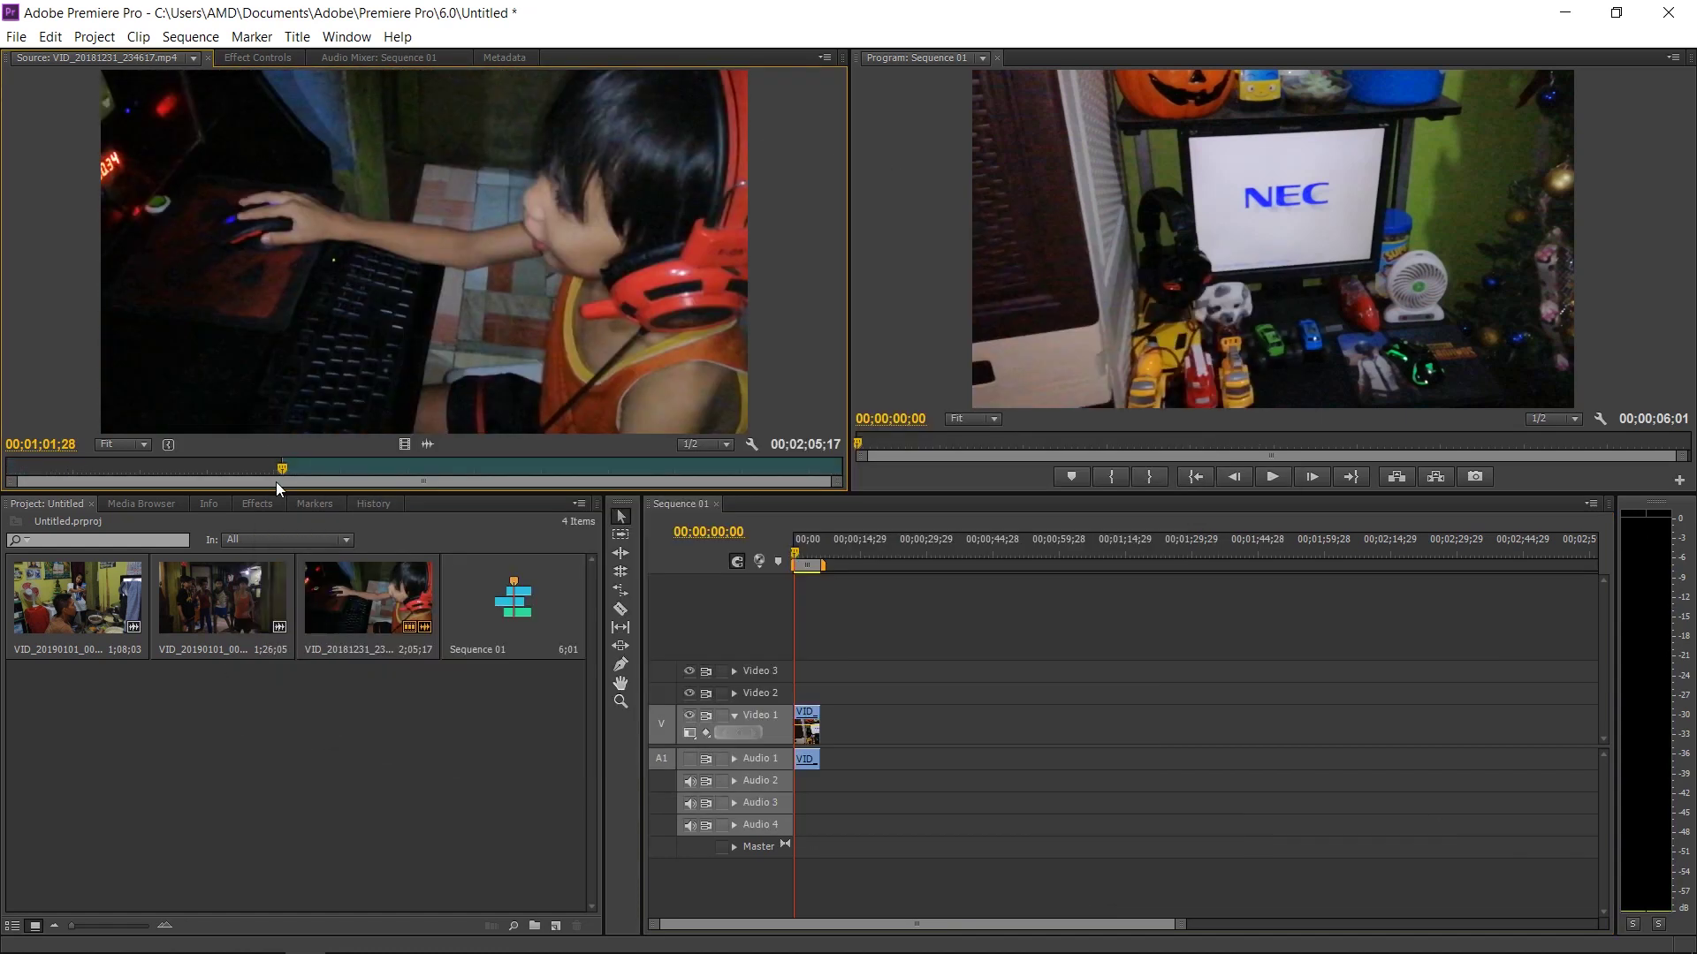
pyautogui.moveTo(56, 468); pyautogui.dragTo(276, 481)
pyautogui.press('i')
pyautogui.press('space')
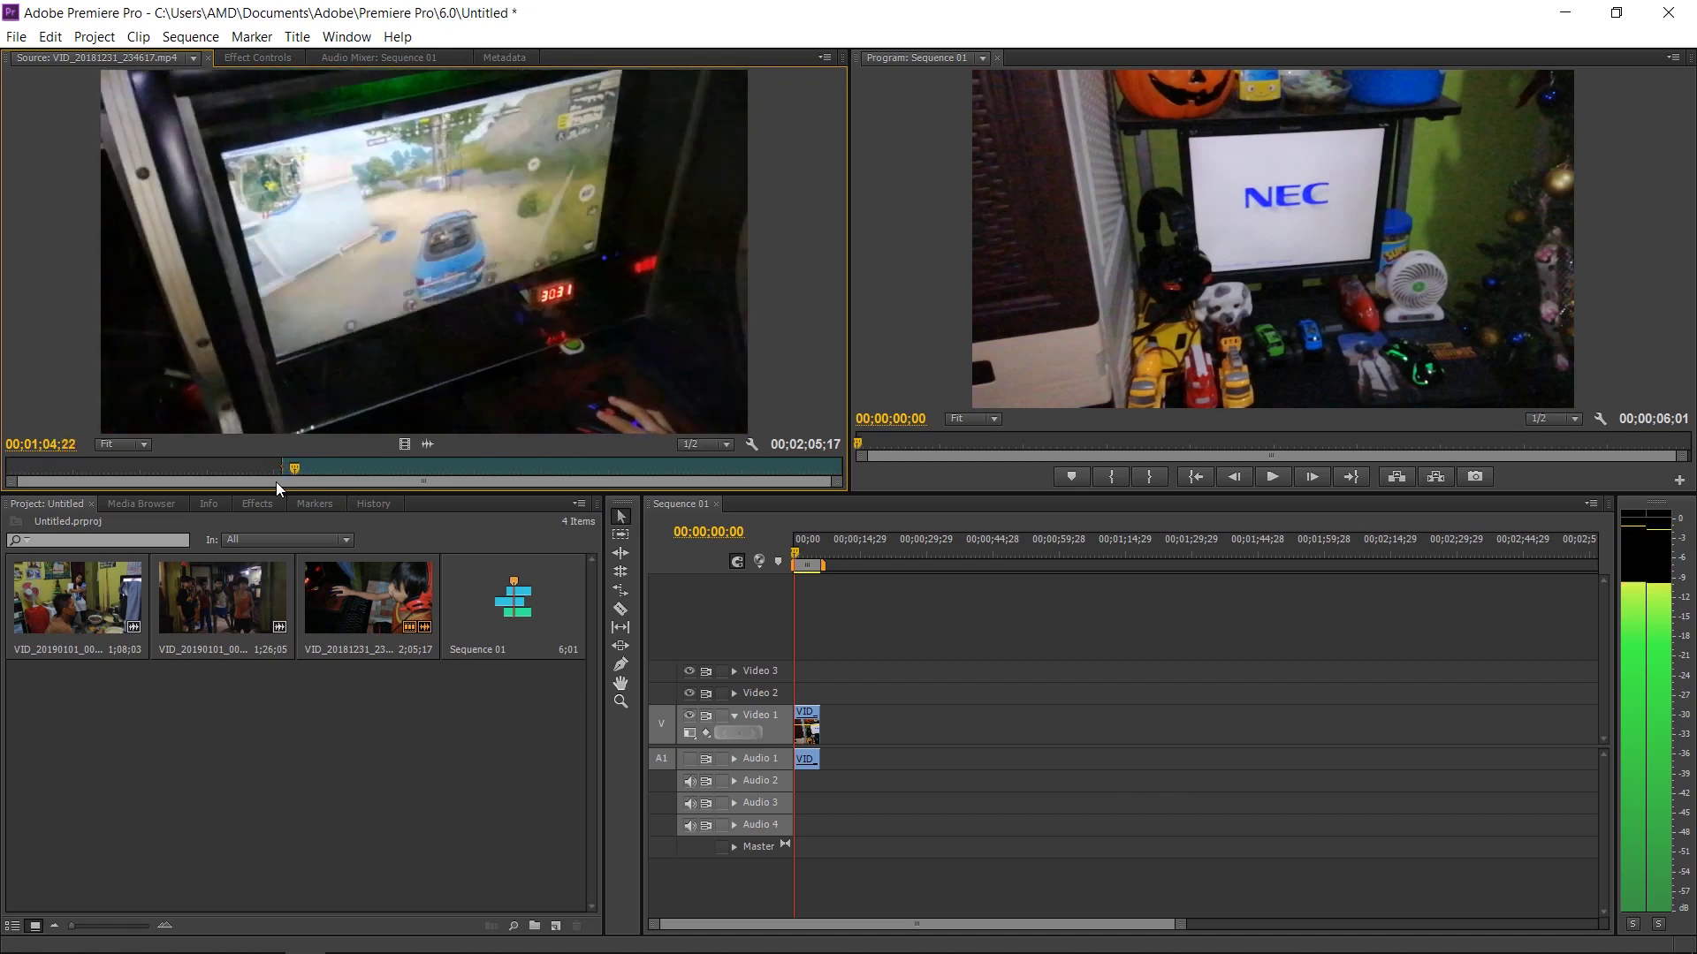
pyautogui.press('o')
pyautogui.moveTo(368, 598); pyautogui.dragTo(822, 715)
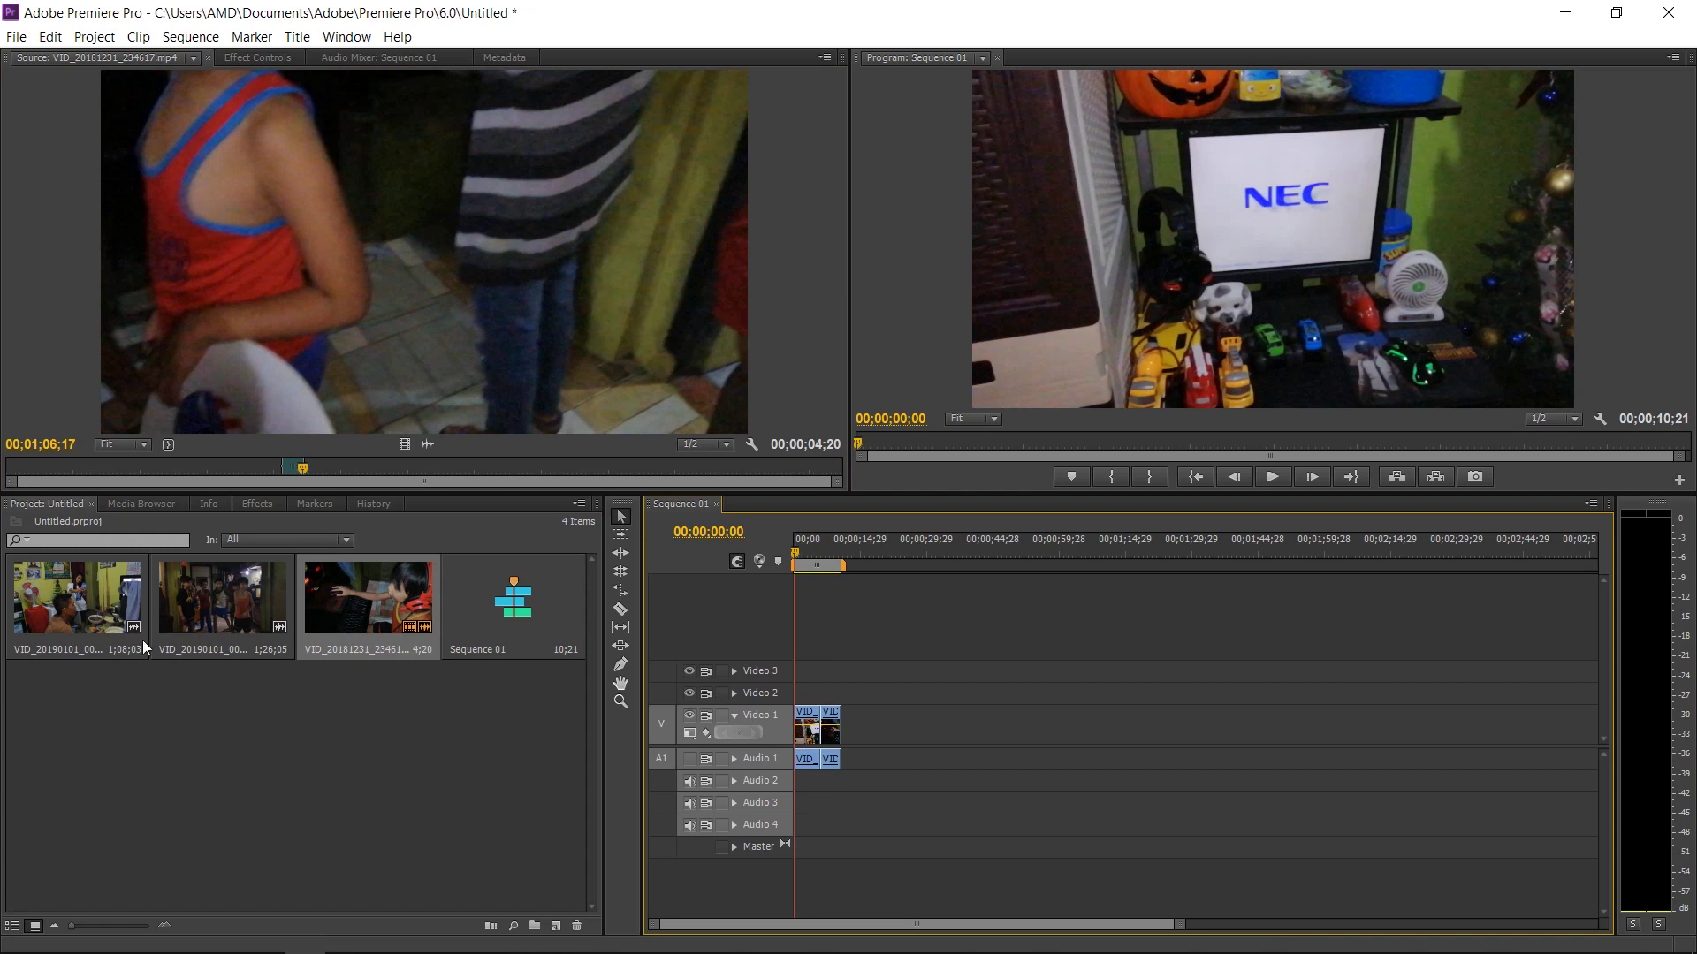
# Step: Mark a short opening section of VID_20190101_001726.mp4 from its first frame and append it to the clips on Video 1
pyautogui.doubleClick(51, 595)
pyautogui.click(5, 470)
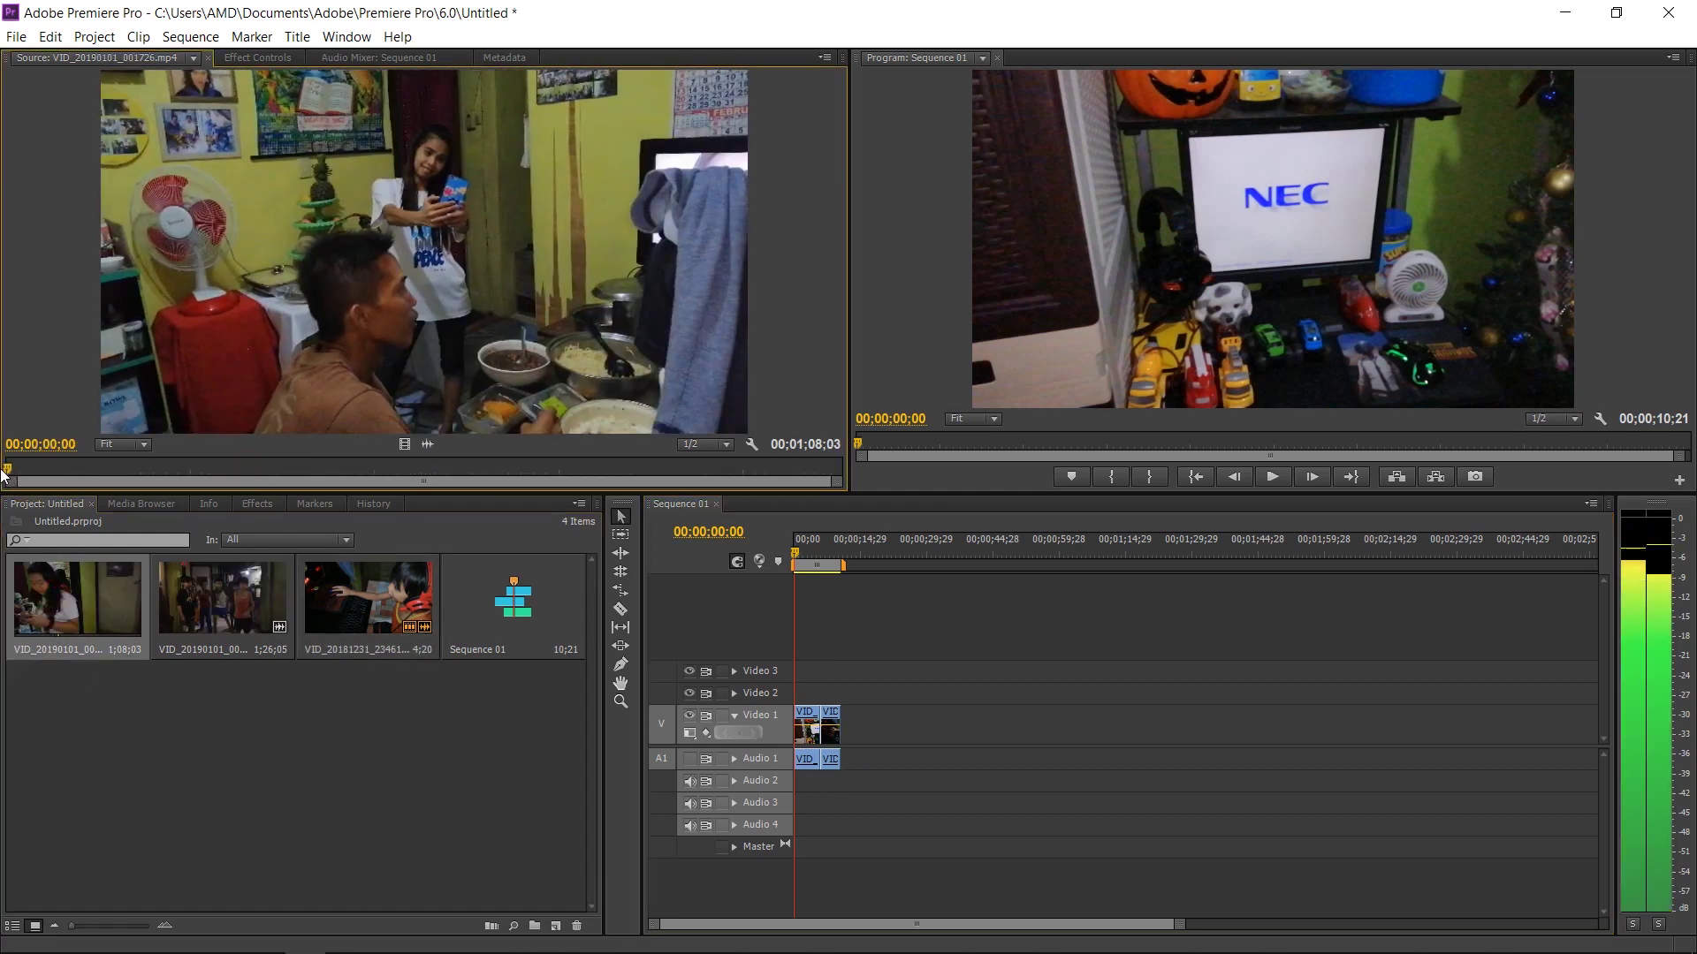
pyautogui.press('space')
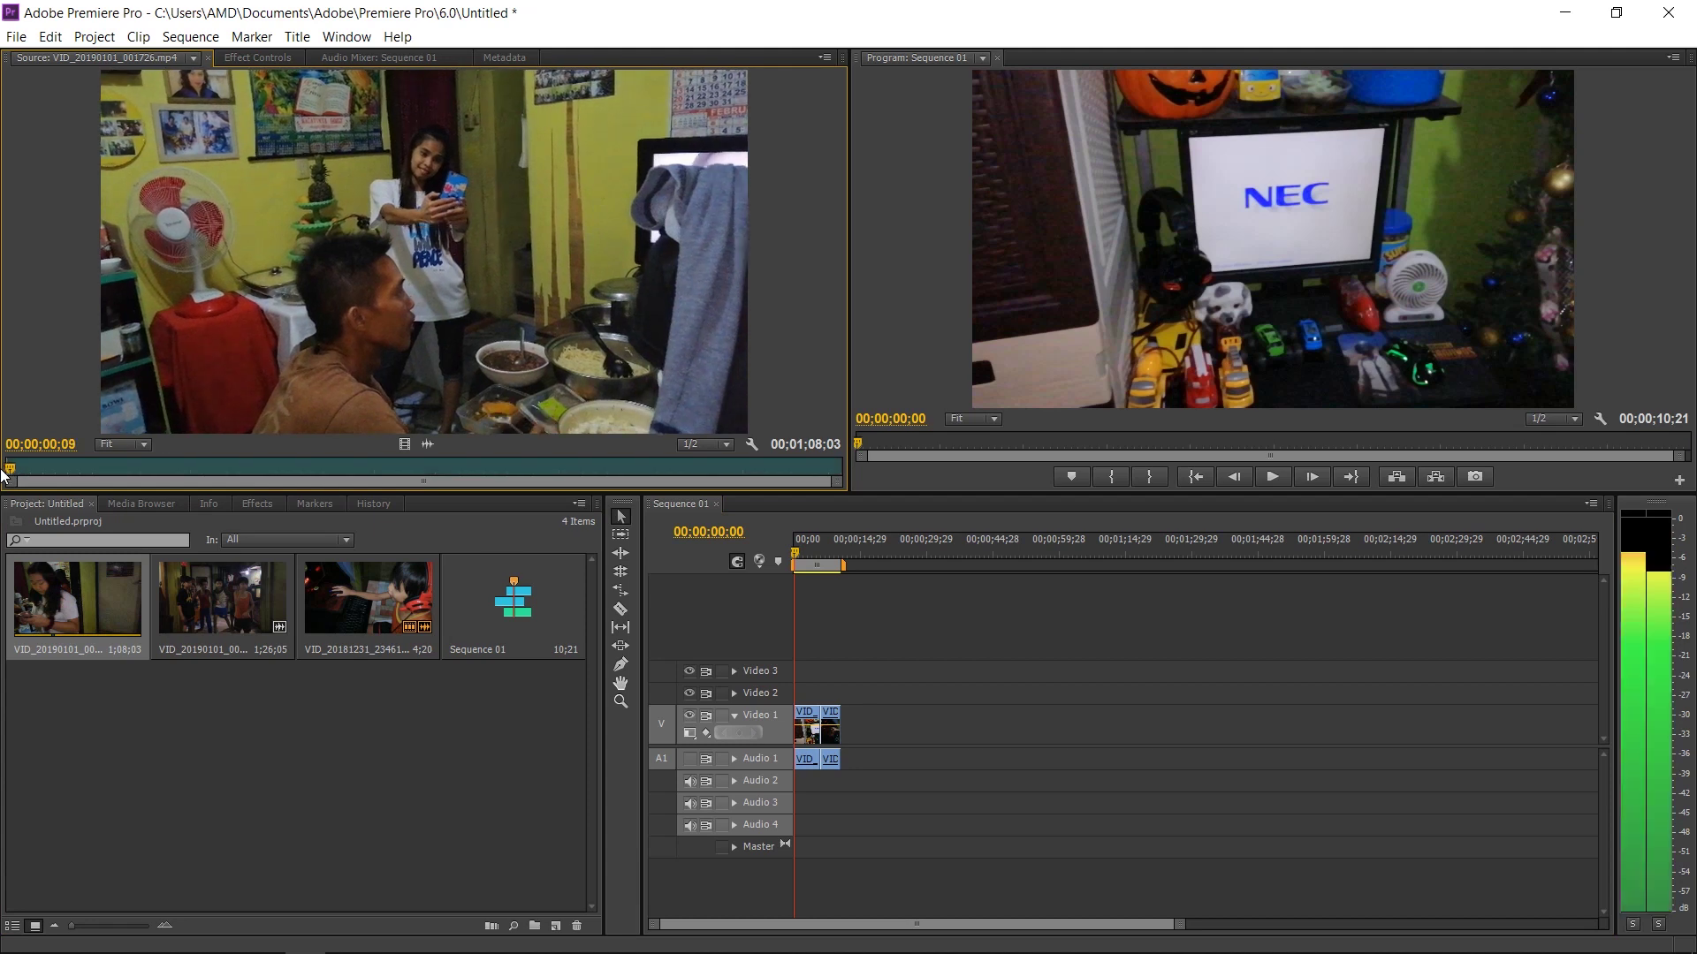
pyautogui.press('space')
pyautogui.press('o')
pyautogui.moveTo(44, 588); pyautogui.dragTo(950, 733)
# Step: Mark another section of VID_20190101_001726.mp4 with its Out point at 00;00;27;20 and append it to the timeline
pyautogui.click(323, 468)
pyautogui.press('i')
pyautogui.press('space')
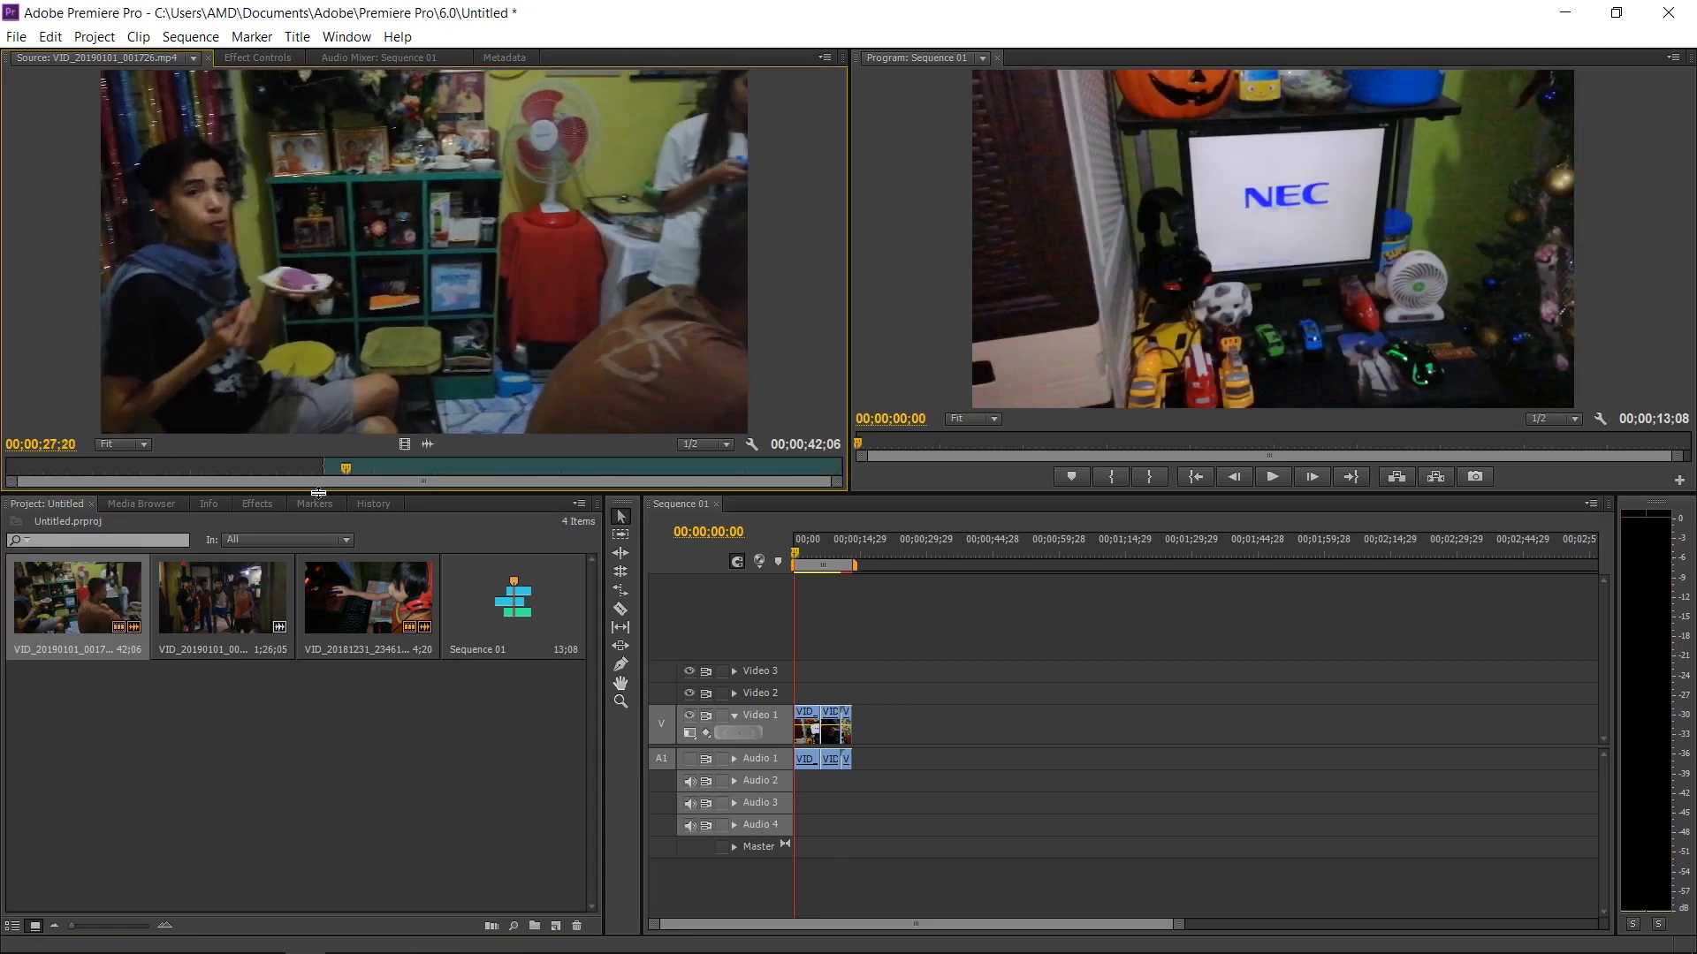
pyautogui.press('o')
pyautogui.moveTo(86, 605); pyautogui.dragTo(834, 786)
pyautogui.moveTo(1176, 925); pyautogui.dragTo(916, 924)
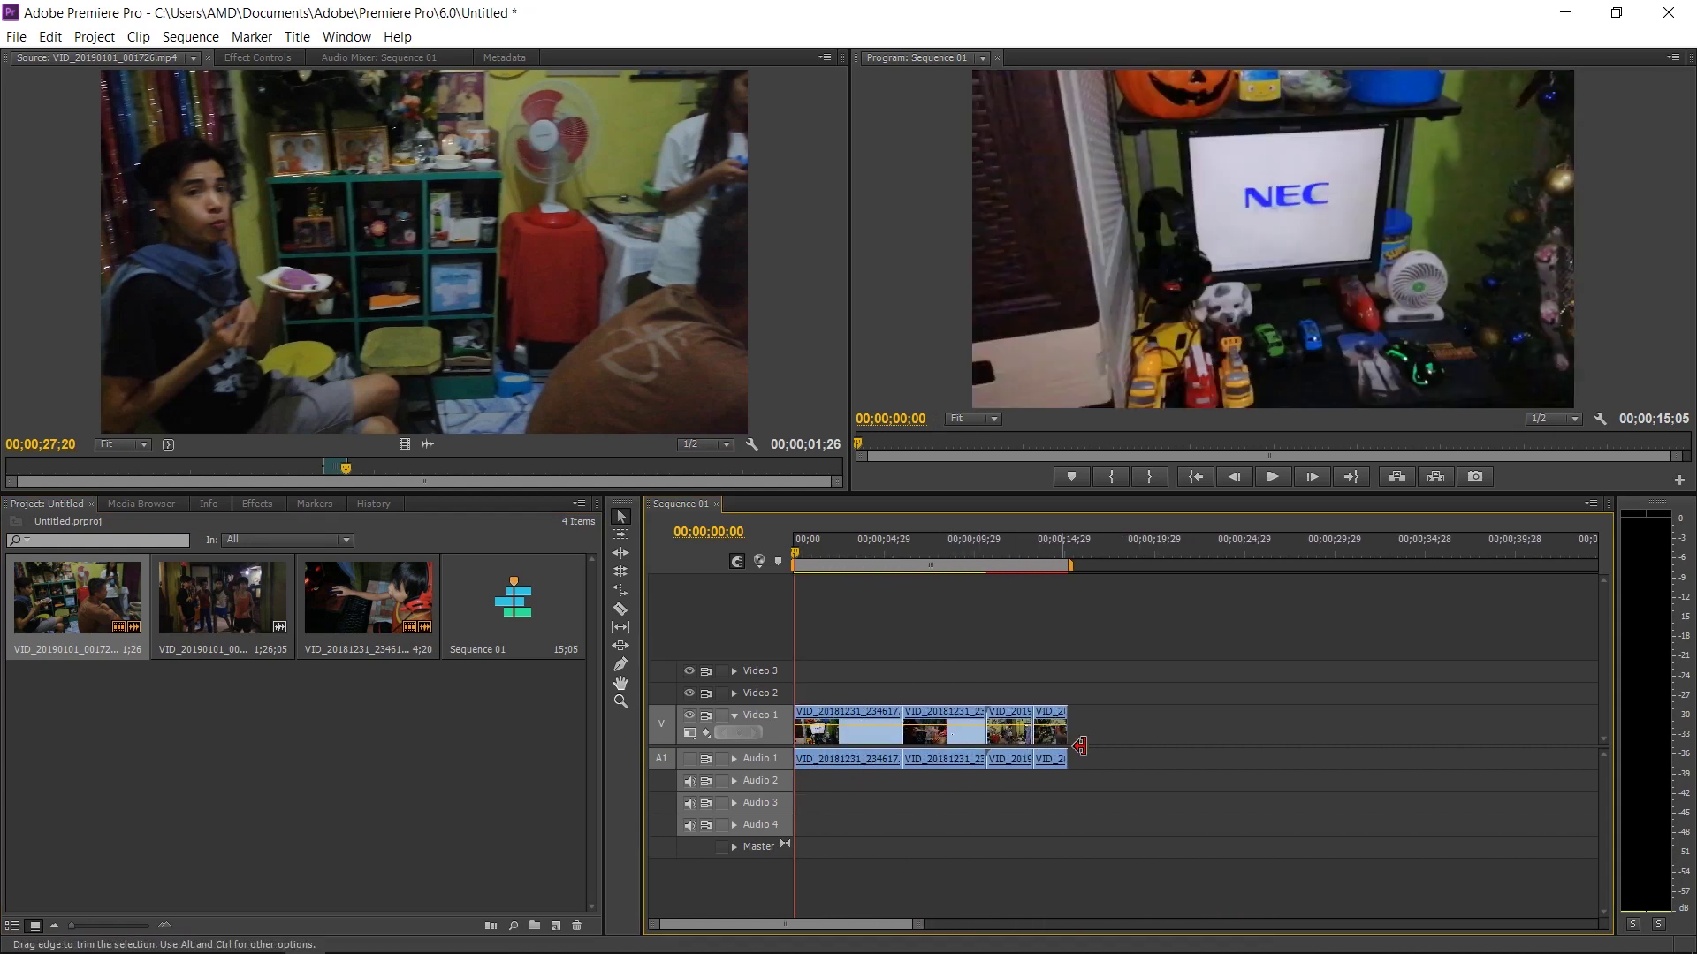
# Step: Mark a third section of VID_20181231_234617.mp4 with its Out point at 00;02;37;15 and append it to the timeline
pyautogui.doubleClick(201, 596)
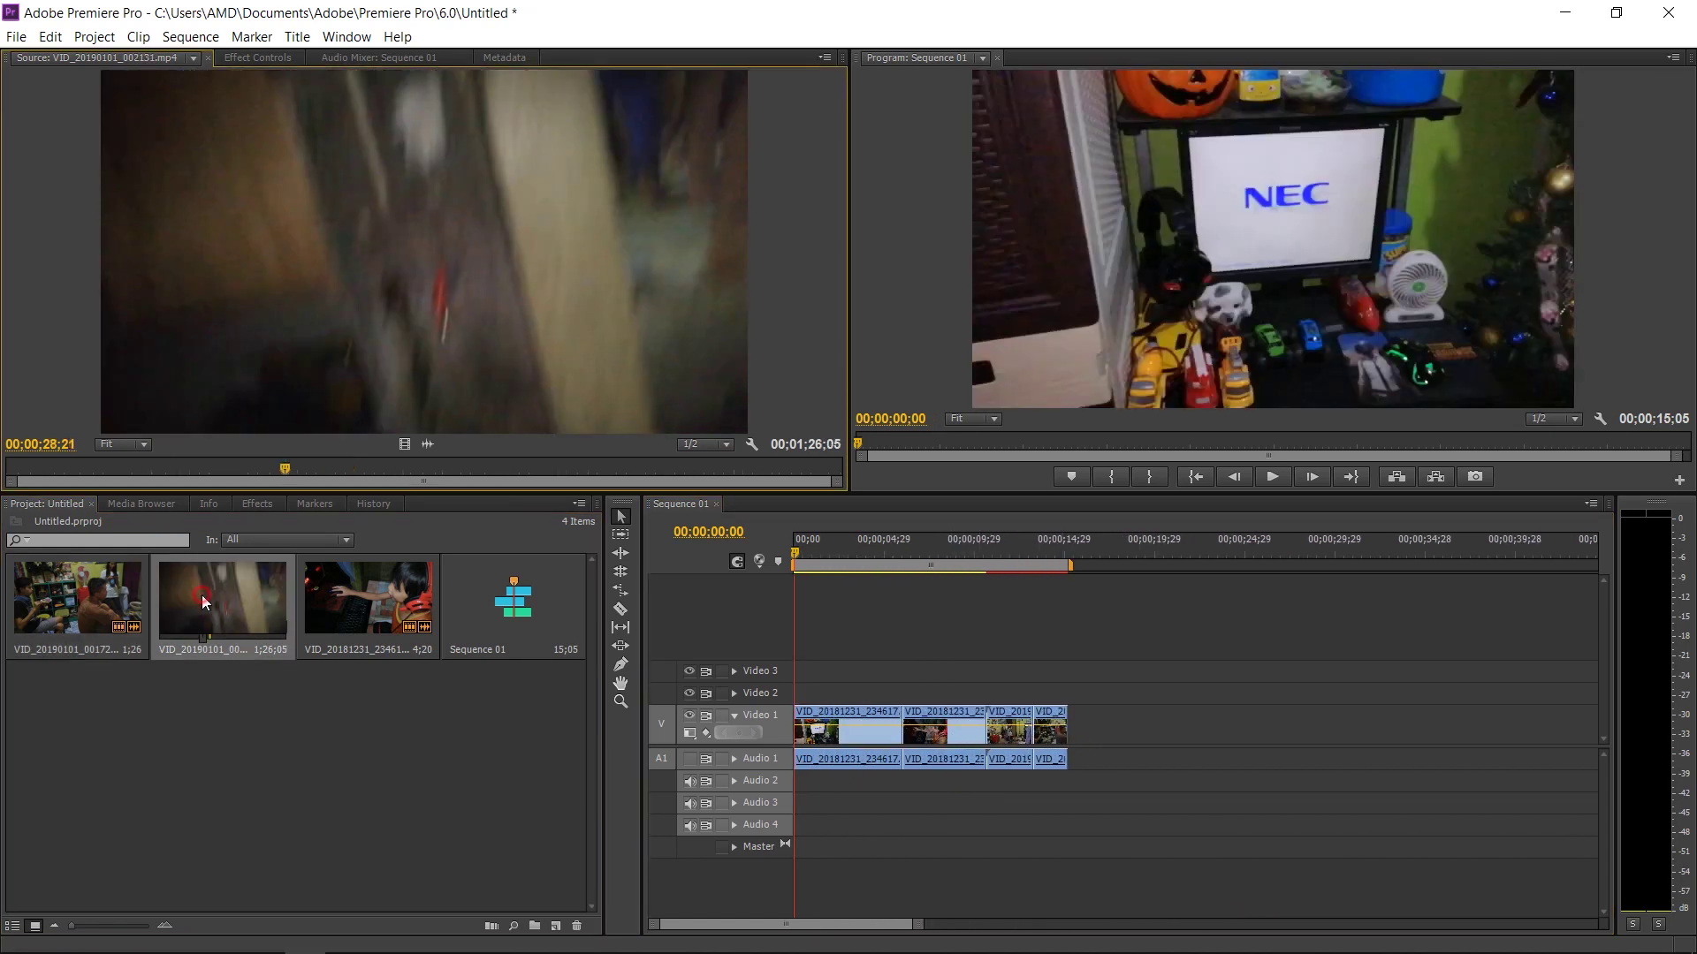
pyautogui.doubleClick(85, 601)
pyautogui.doubleClick(369, 598)
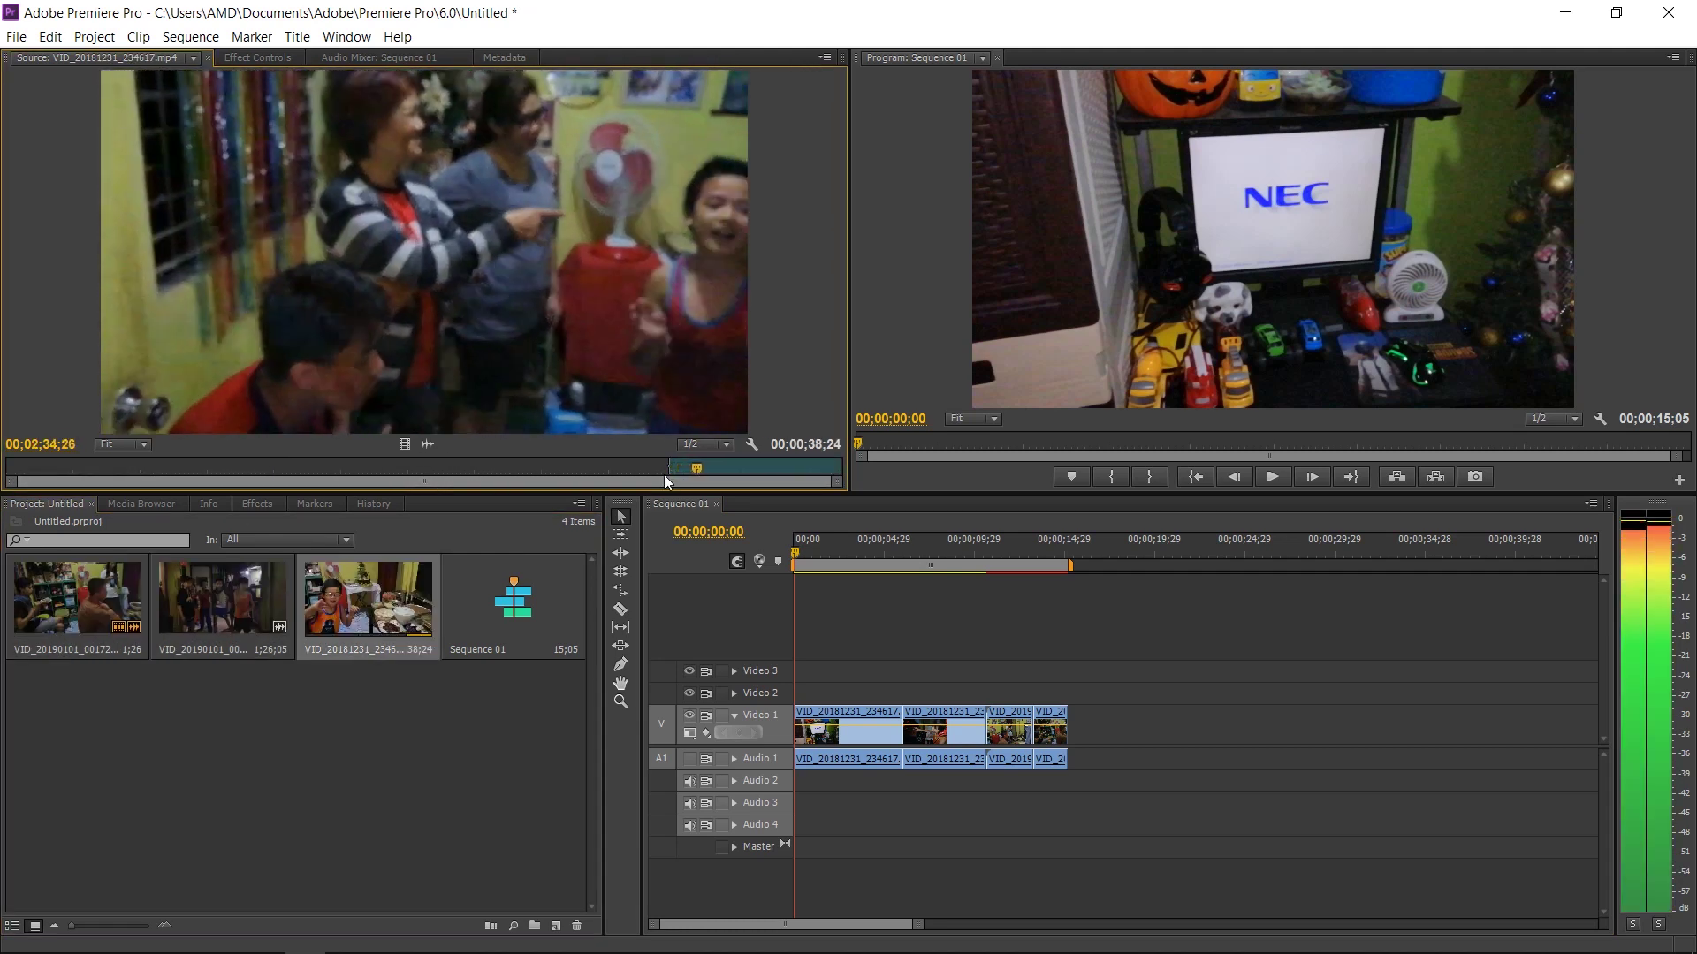
pyautogui.press('space')
pyautogui.press('o')
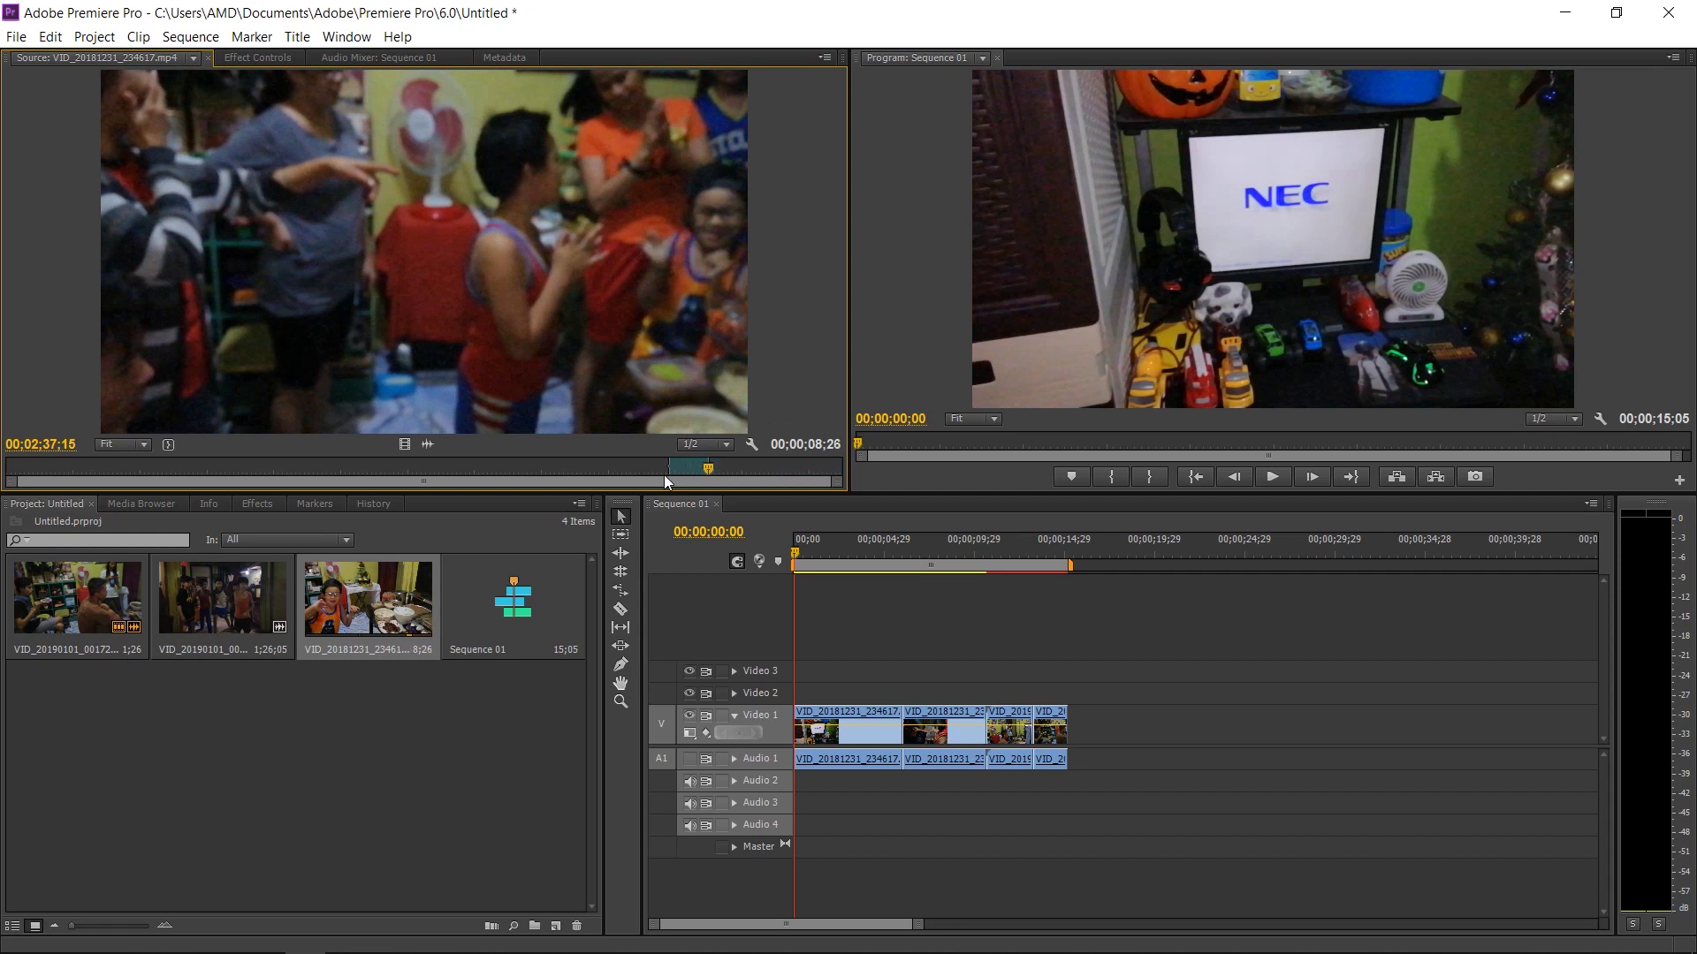
pyautogui.moveTo(368, 598); pyautogui.dragTo(1148, 720)
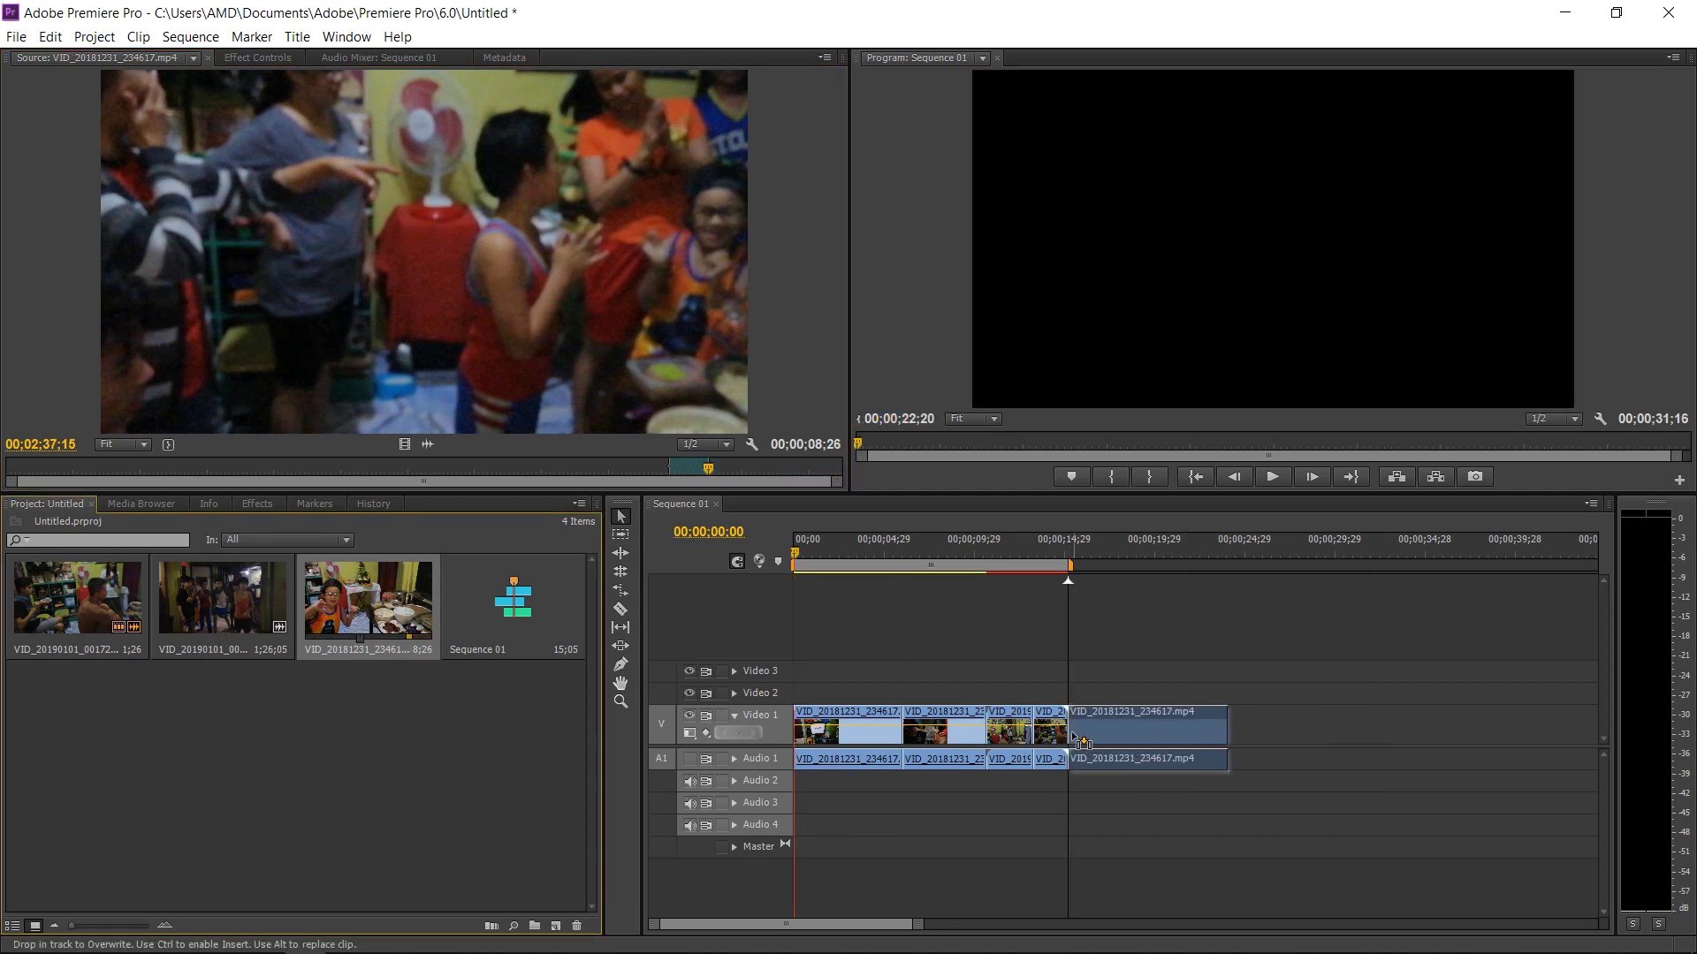
# Step: Mark VID_20190101_002131.mp4 from its first frame to 00;00;06;05, append it to the timeline and play back the sequence
pyautogui.doubleClick(215, 598)
pyautogui.press('space')
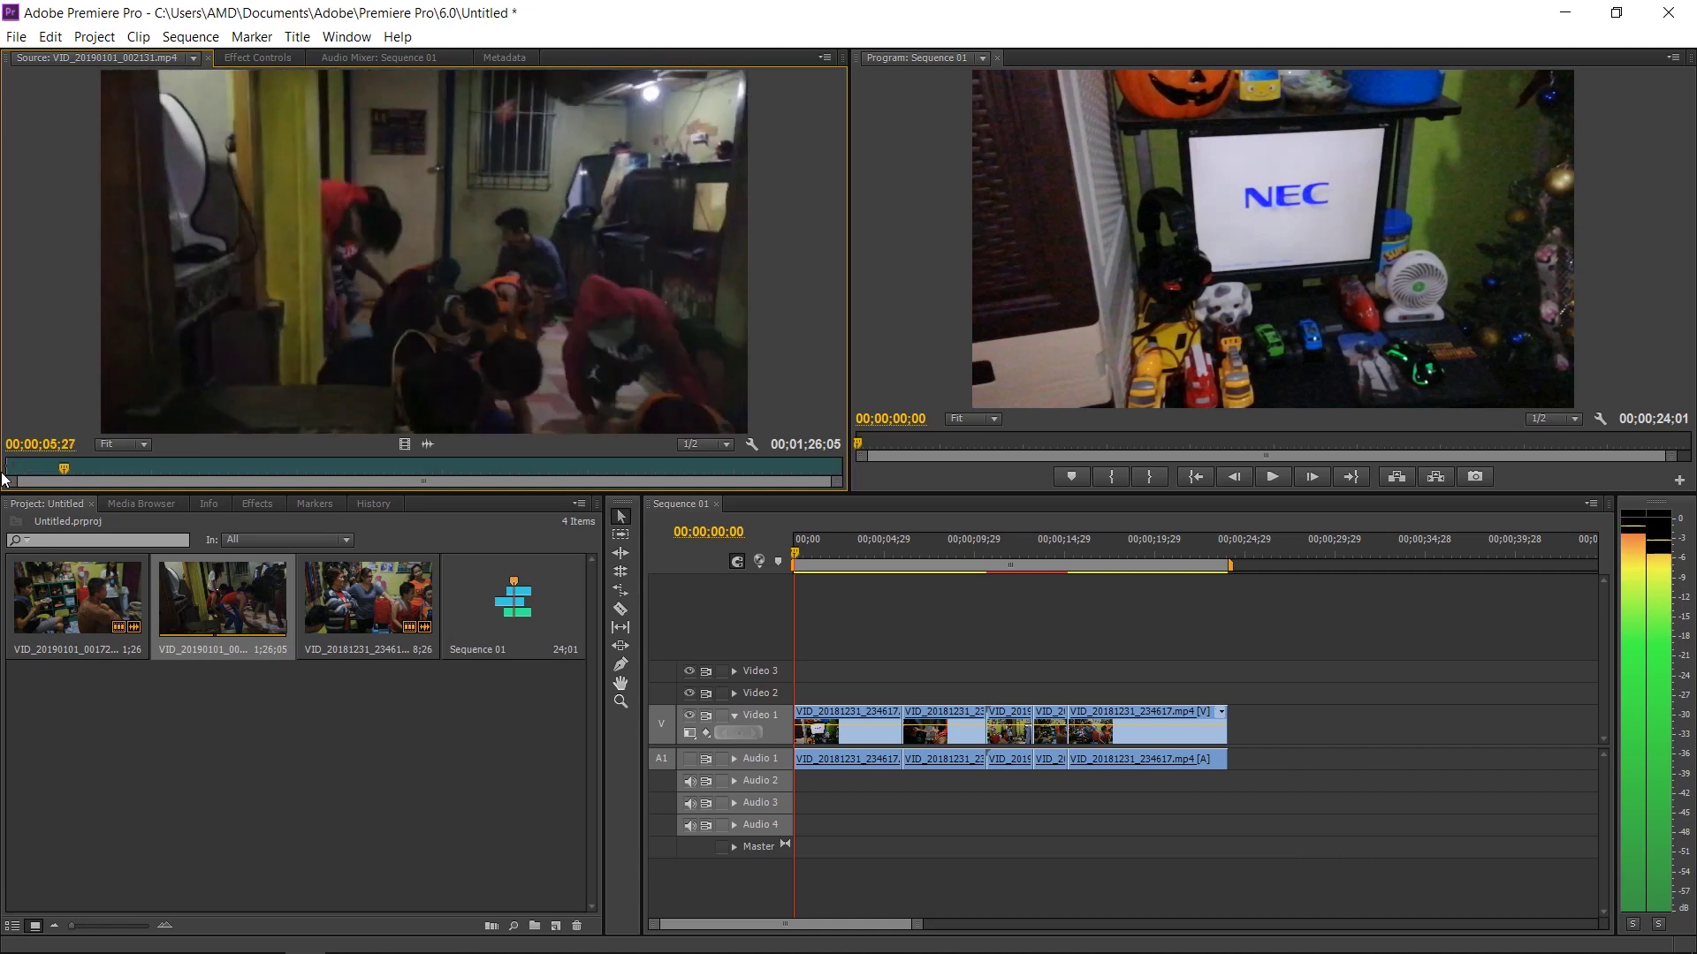
pyautogui.press('o')
pyautogui.moveTo(253, 633); pyautogui.dragTo(1233, 768)
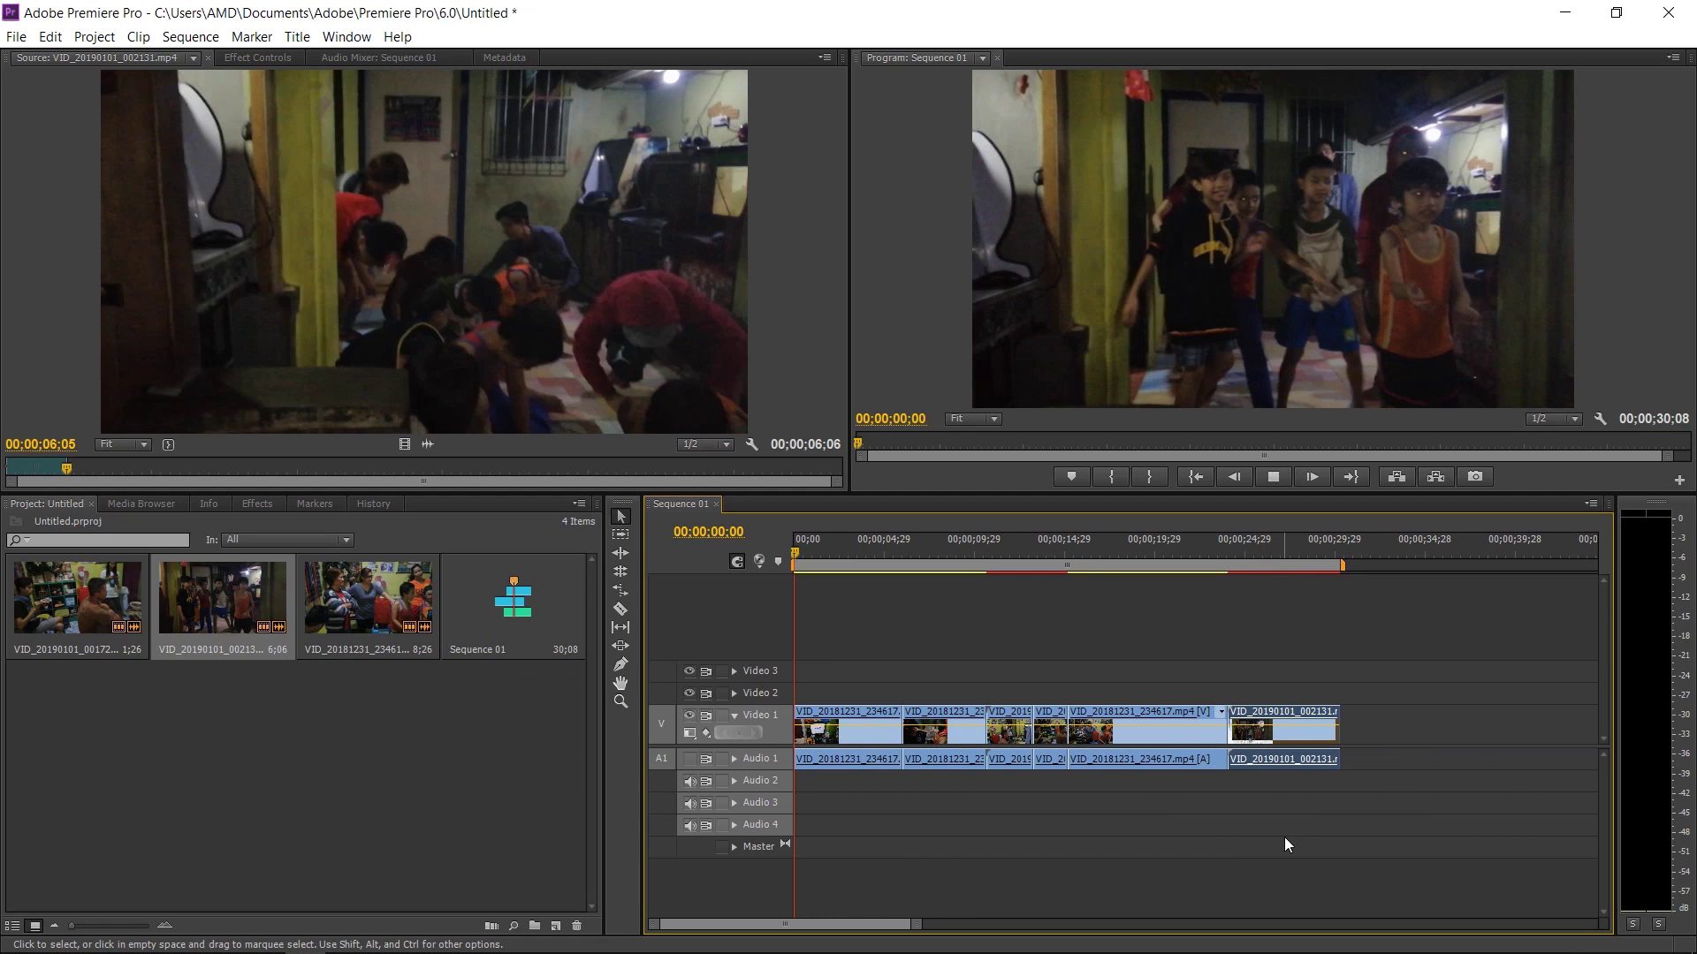
pyautogui.press('space')
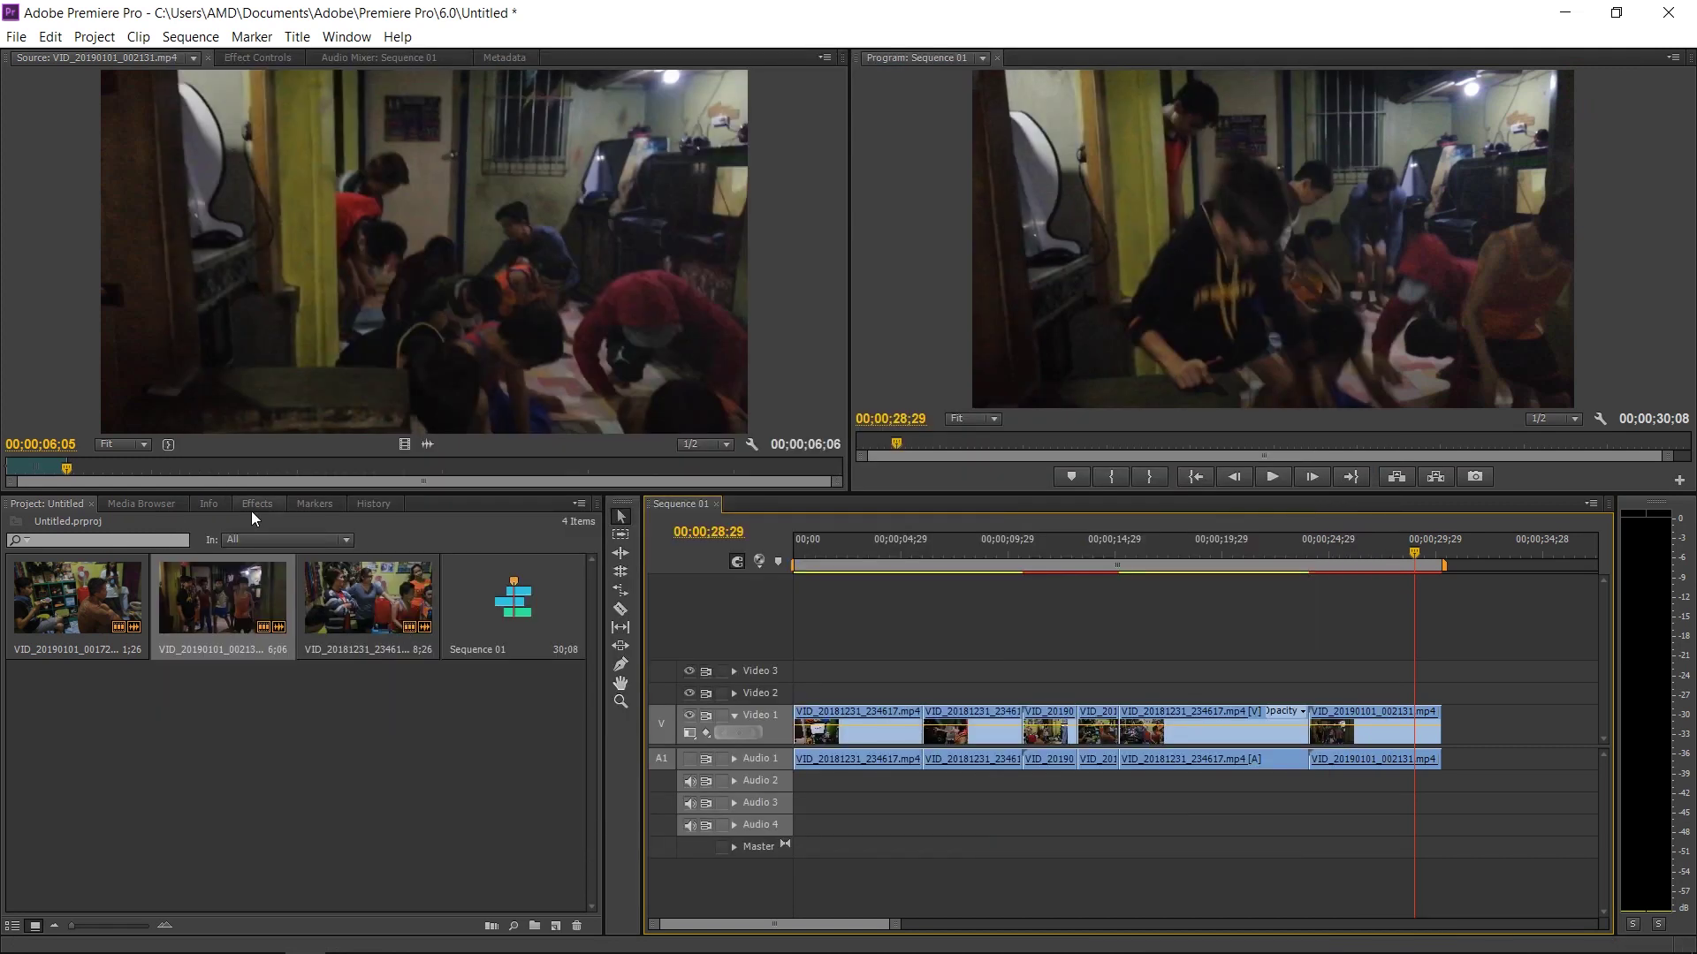
# Step: Apply the Cross Zoom video transition to all five cuts between the clips on Video 1
pyautogui.click(254, 505)
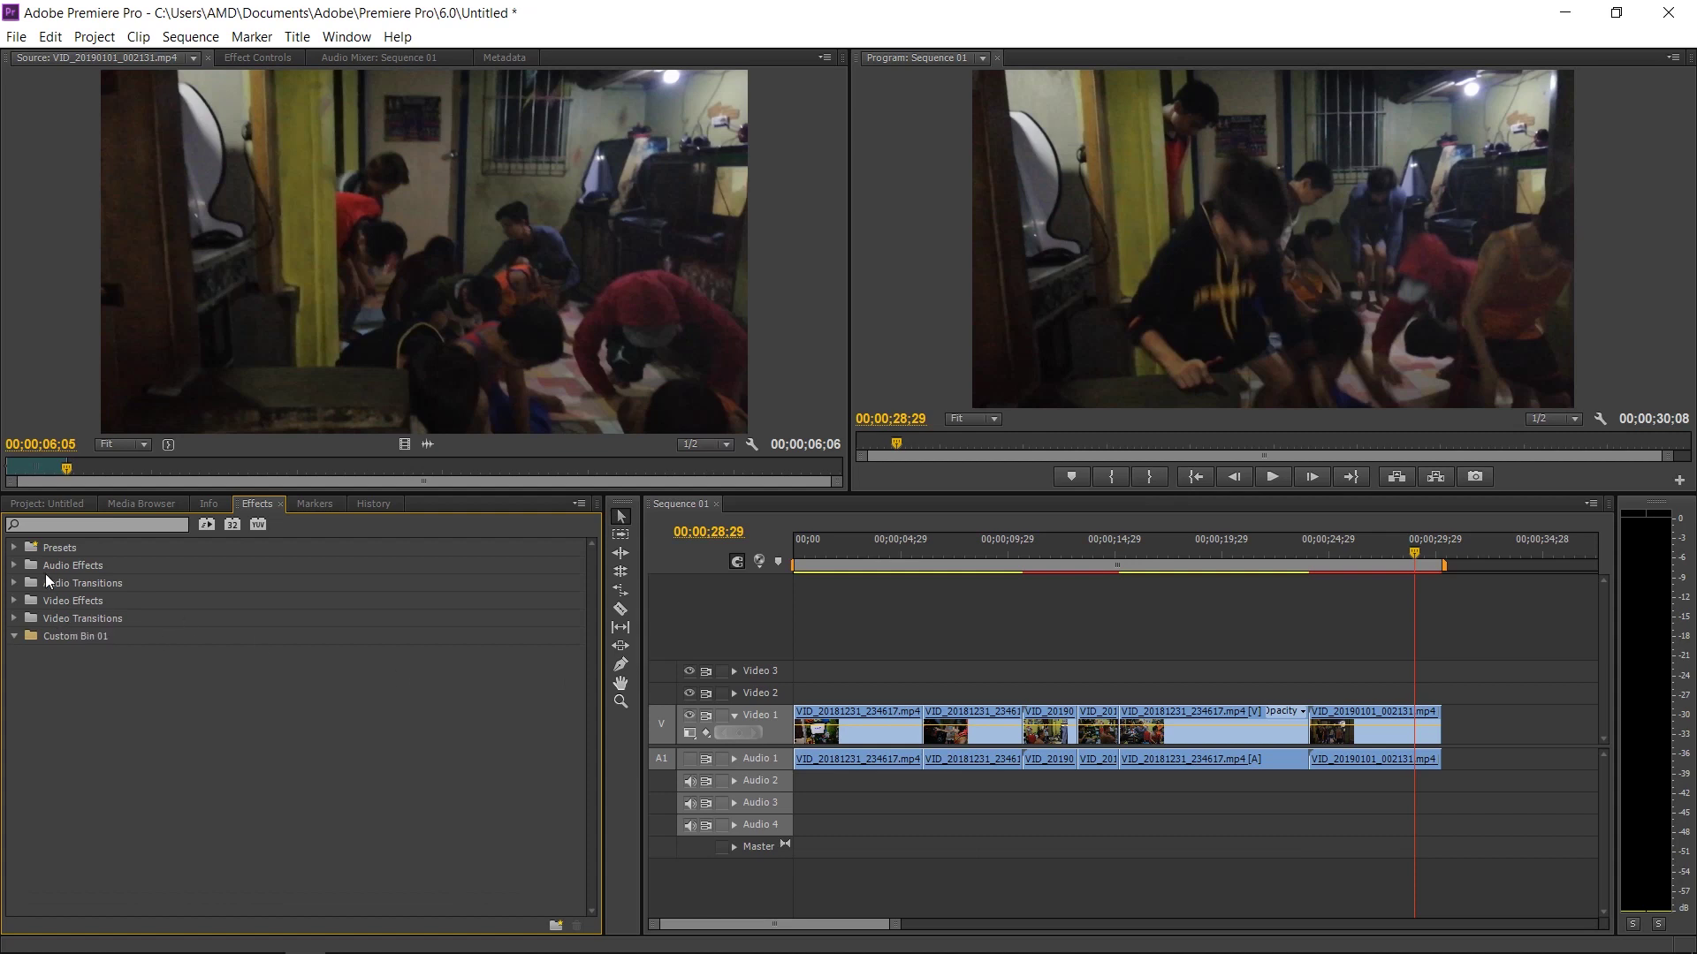
pyautogui.click(14, 620)
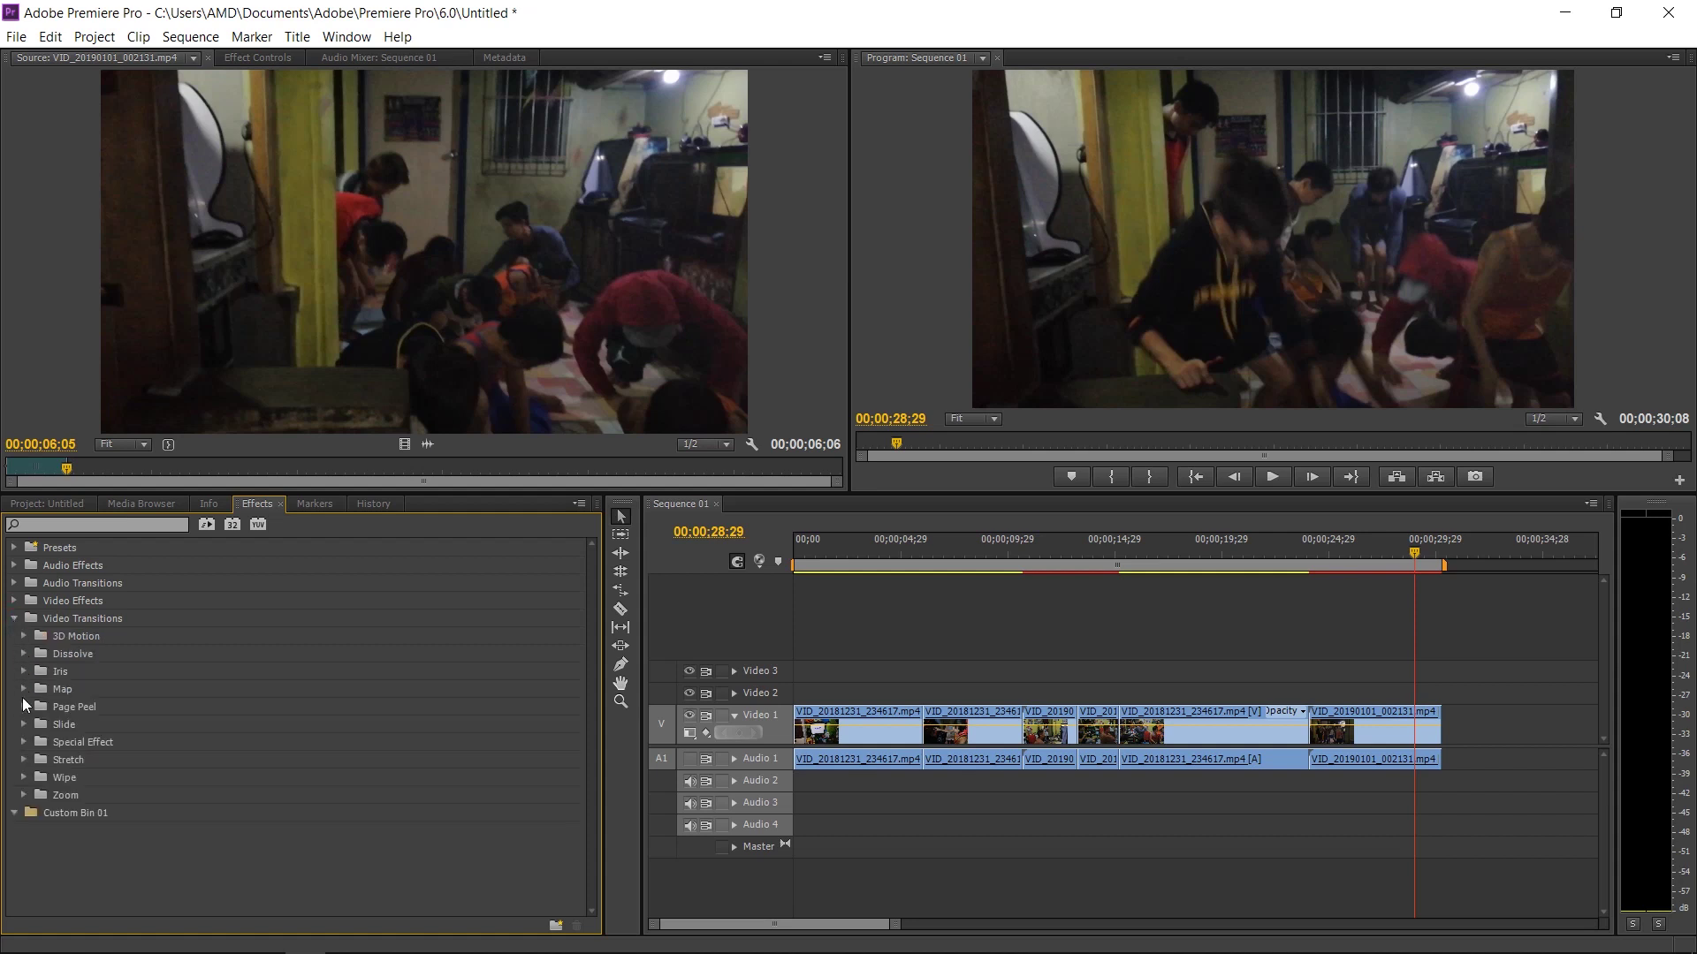
pyautogui.click(23, 742)
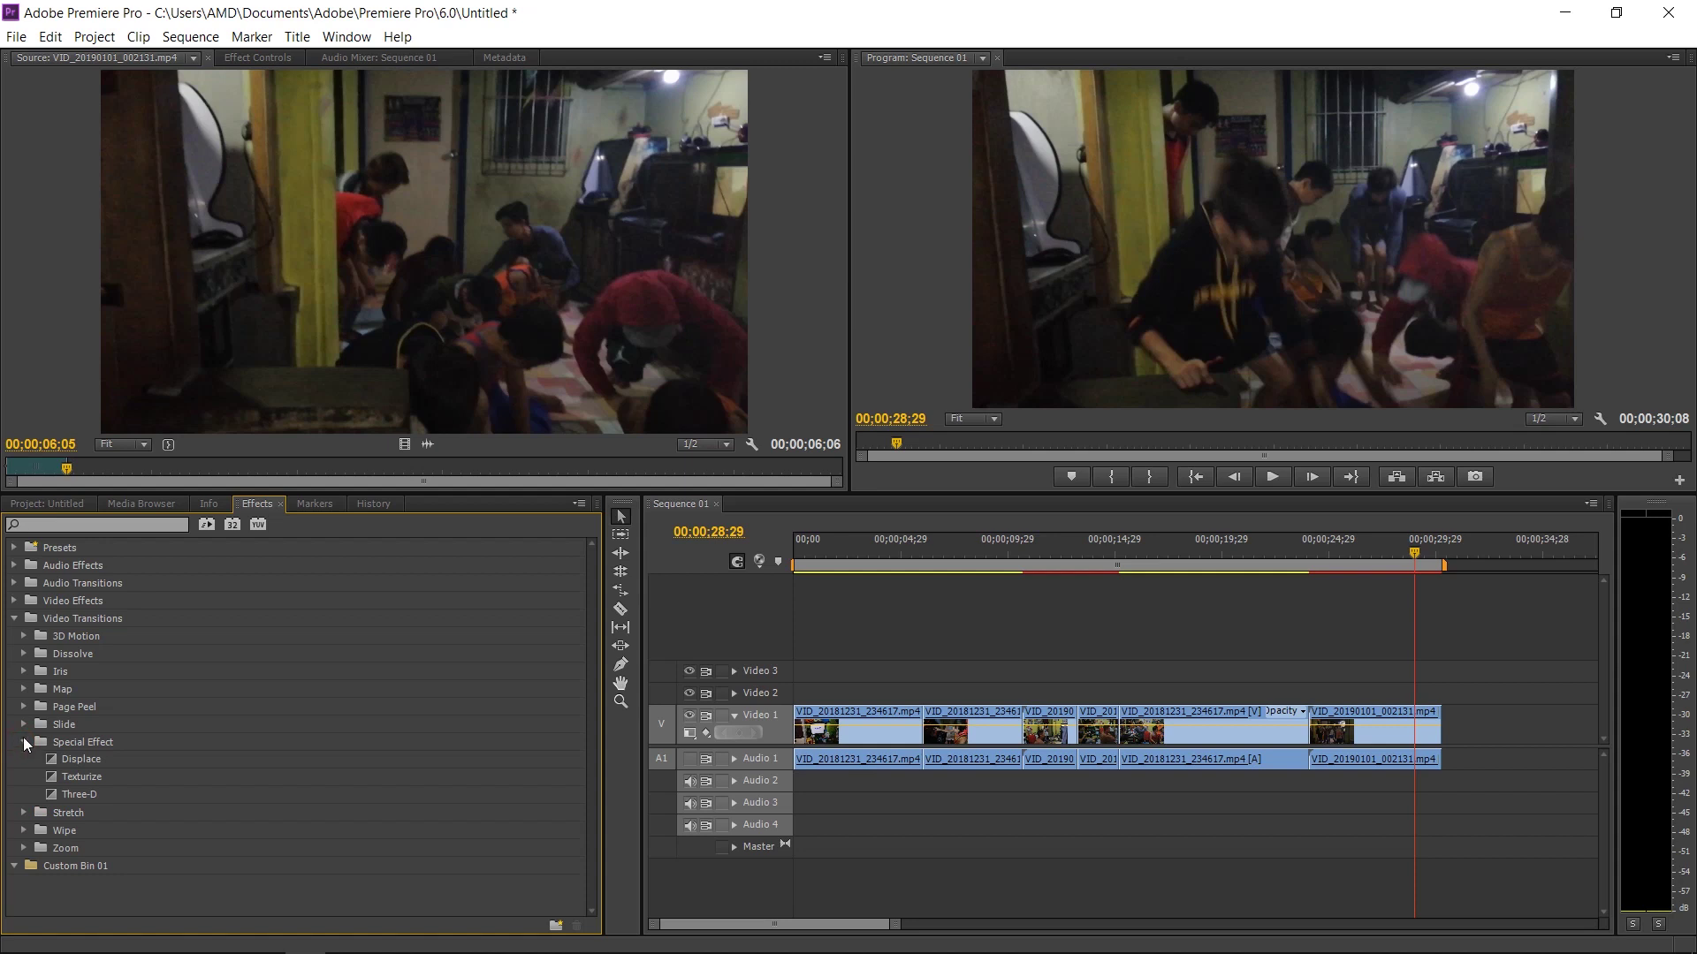
pyautogui.click(24, 848)
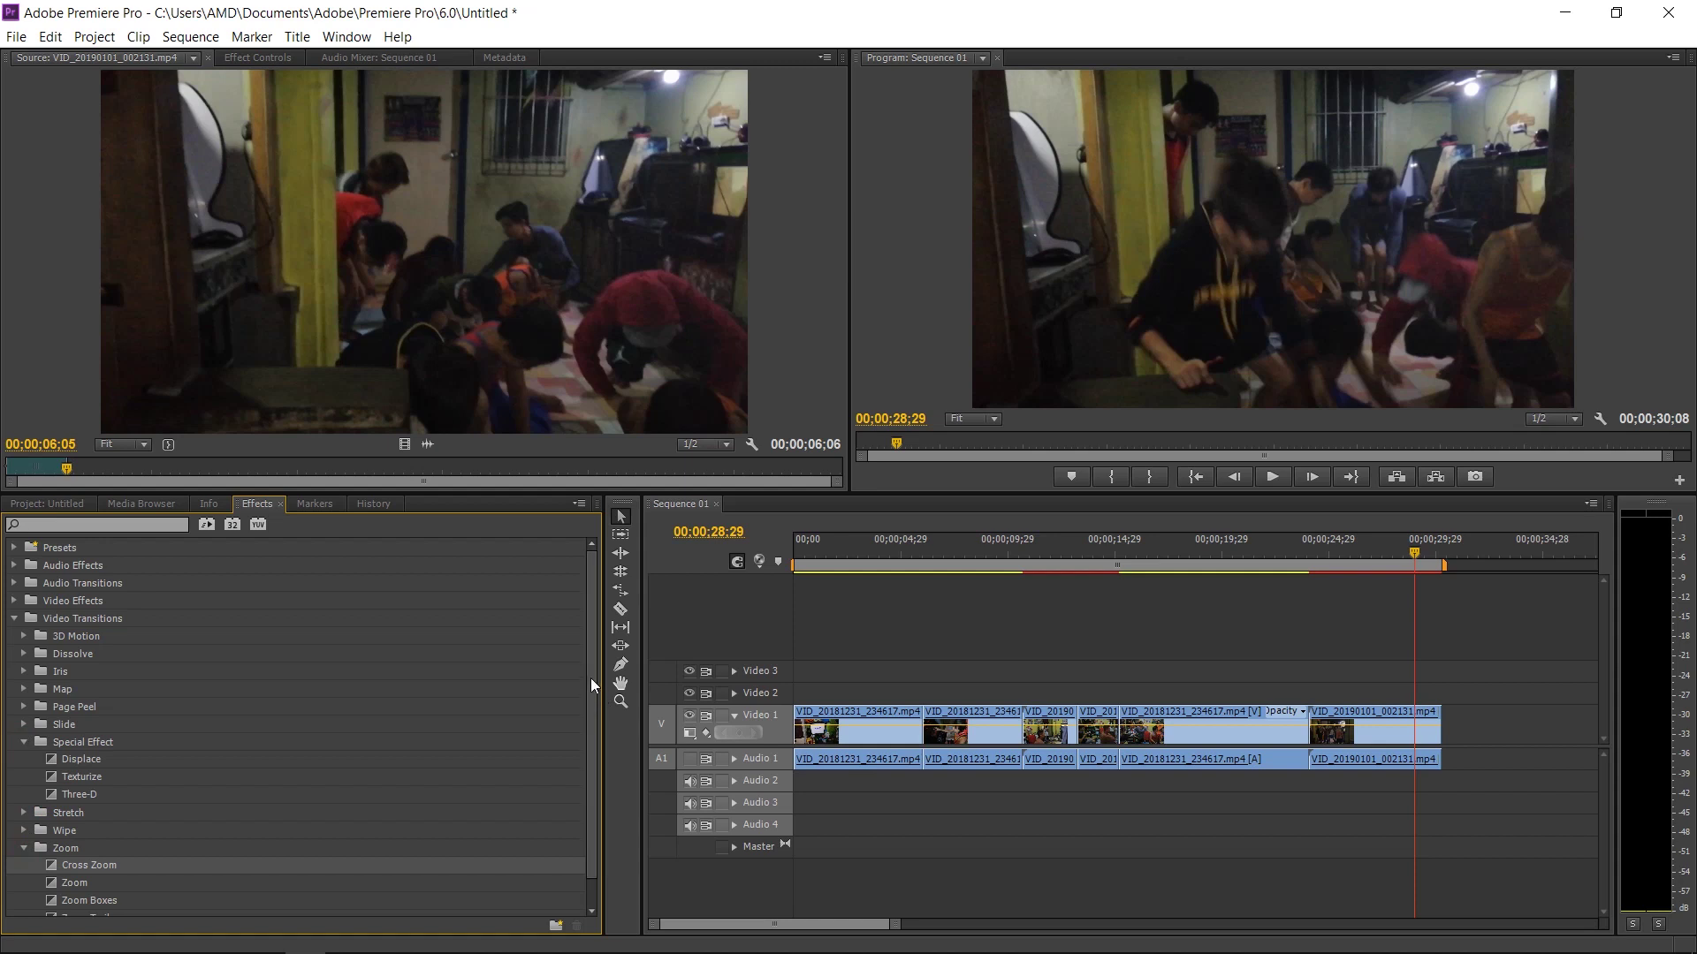
pyautogui.scroll(-1, 586, 786)
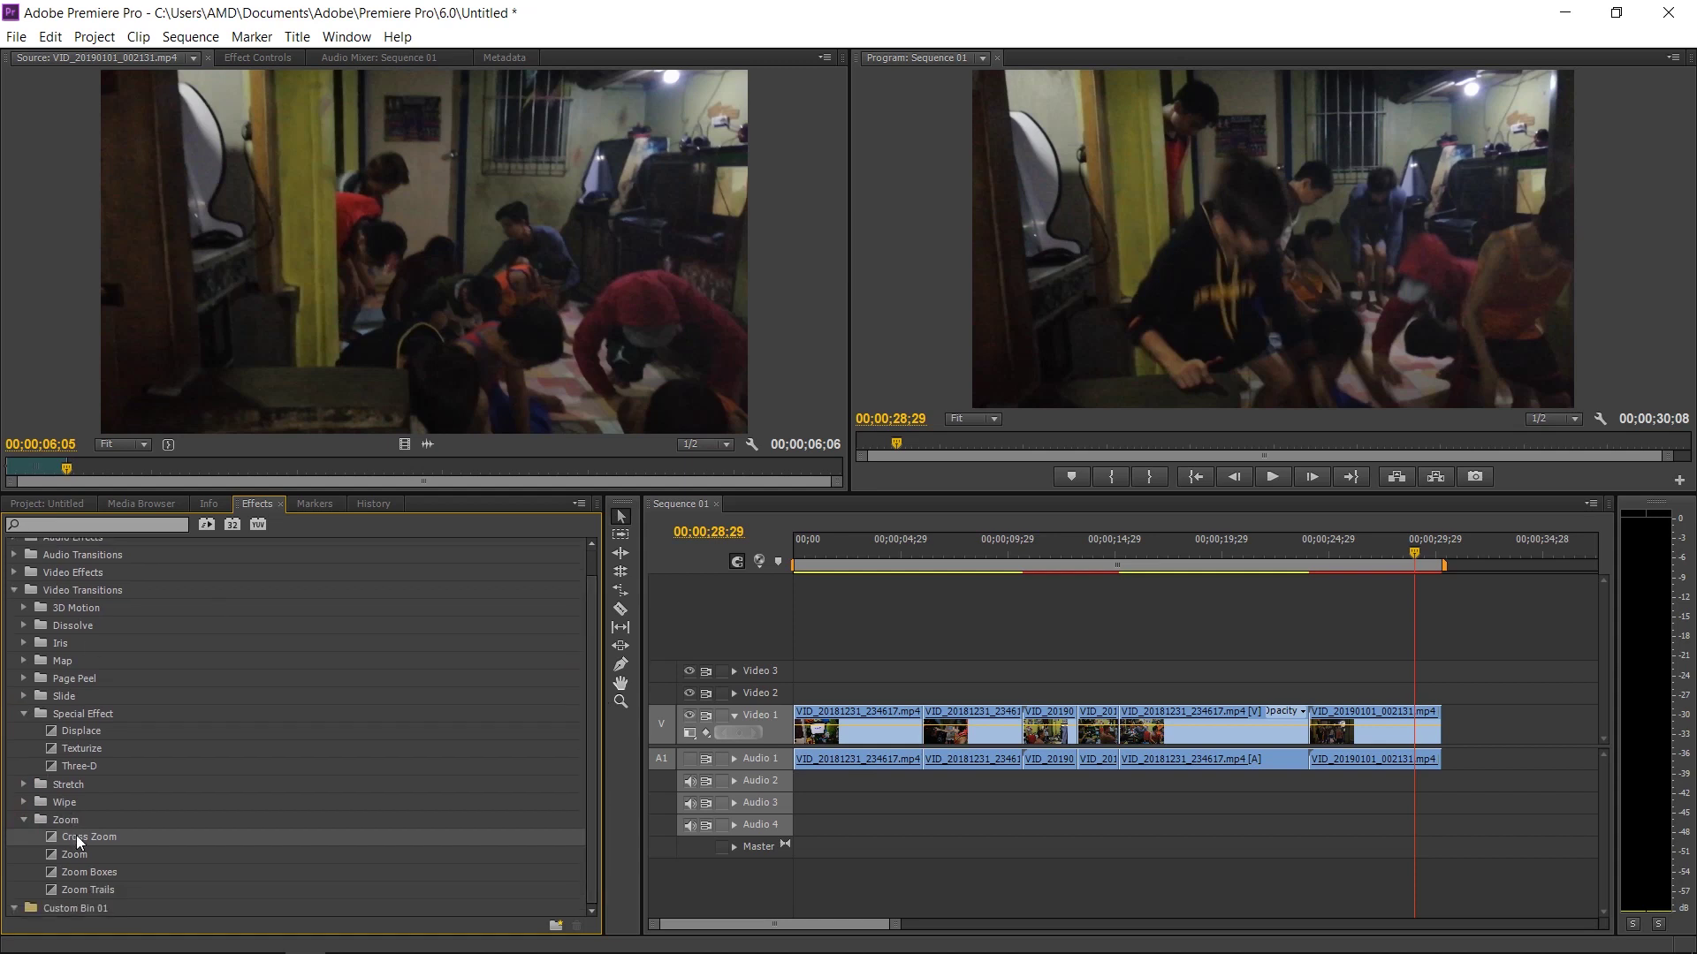
pyautogui.moveTo(76, 840); pyautogui.dragTo(923, 727)
pyautogui.moveTo(78, 839); pyautogui.dragTo(1021, 726)
pyautogui.moveTo(67, 840)
pyautogui.mouseDown()
pyautogui.moveTo(442, 814)
pyautogui.moveTo(1105, 720)
pyautogui.moveTo(1078, 732)
pyautogui.mouseUp()
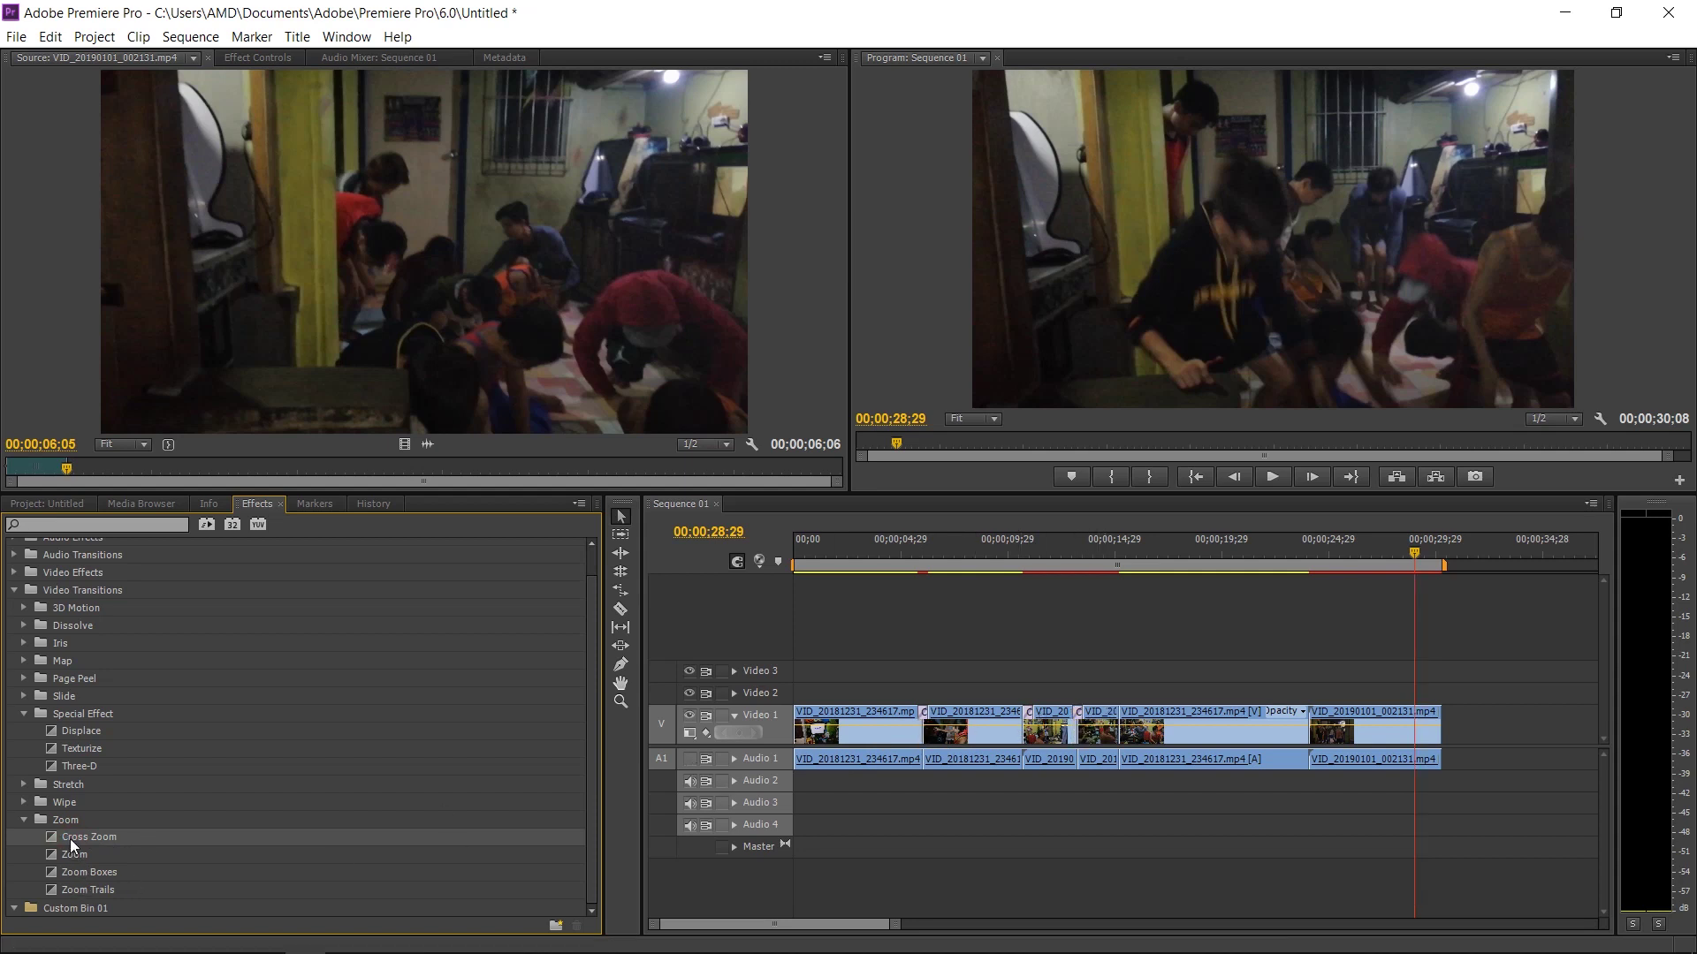
pyautogui.moveTo(72, 840)
pyautogui.mouseDown()
pyautogui.moveTo(977, 803)
pyautogui.moveTo(1117, 727)
pyautogui.mouseUp()
pyautogui.moveTo(84, 844)
pyautogui.mouseDown()
pyautogui.moveTo(1140, 808)
pyautogui.moveTo(1314, 740)
pyautogui.mouseUp()
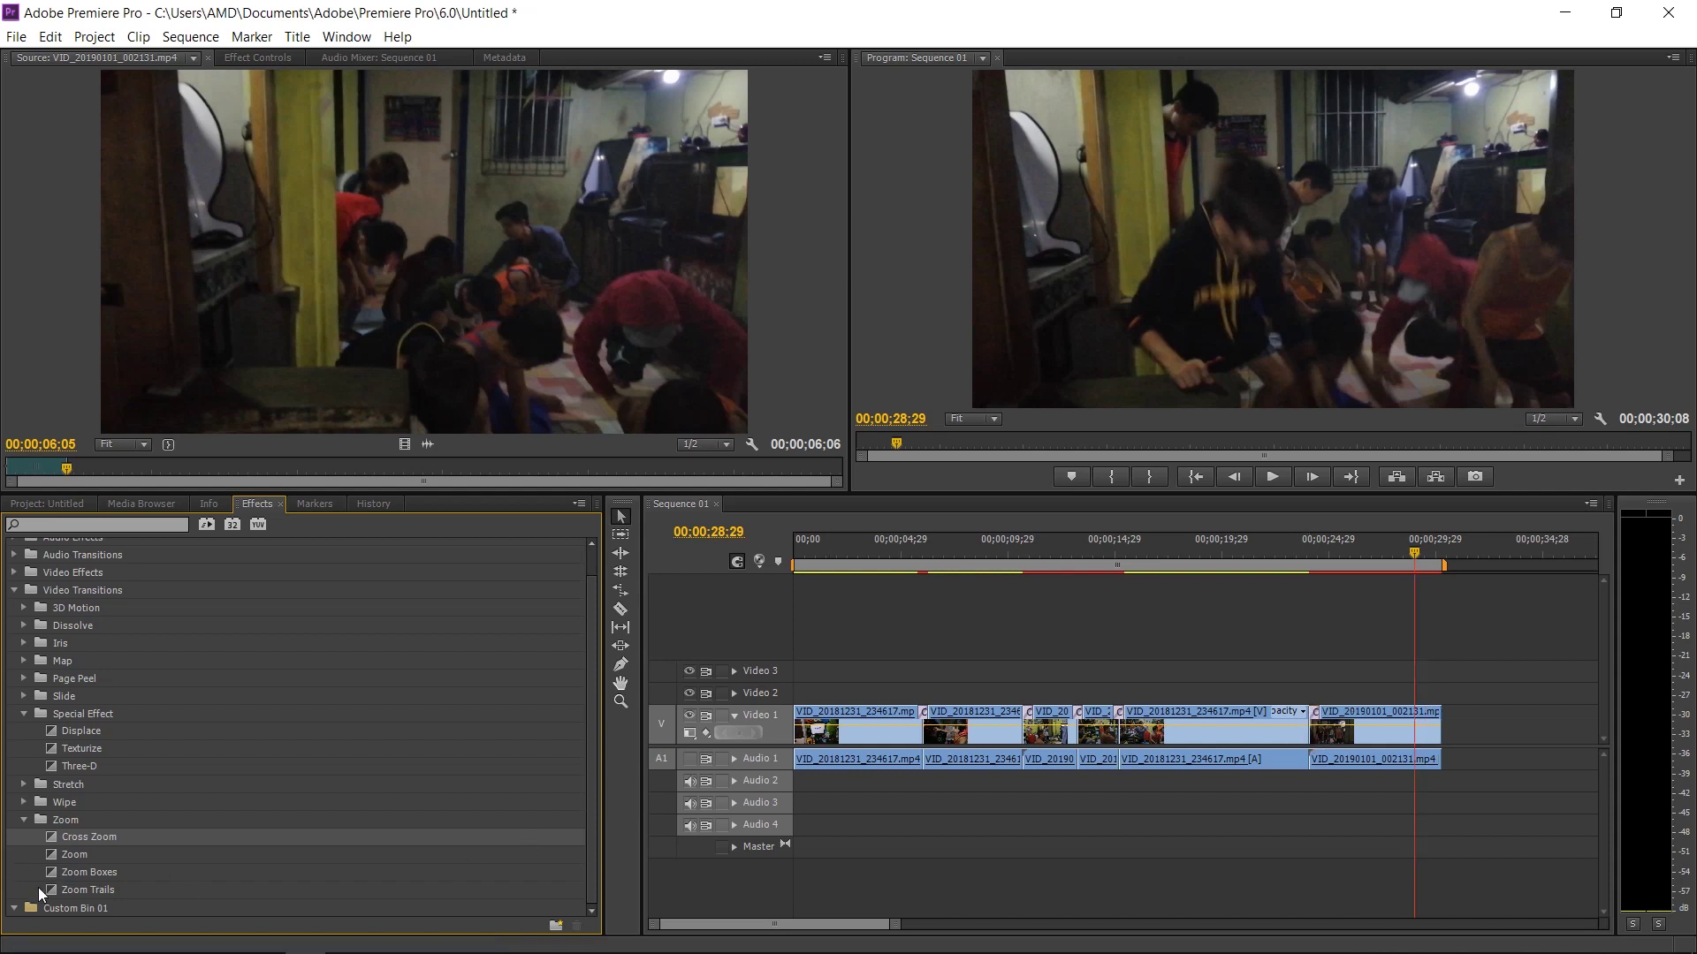
# Step: Browse the other available video transitions, including the 3D Motion group
pyautogui.click(23, 607)
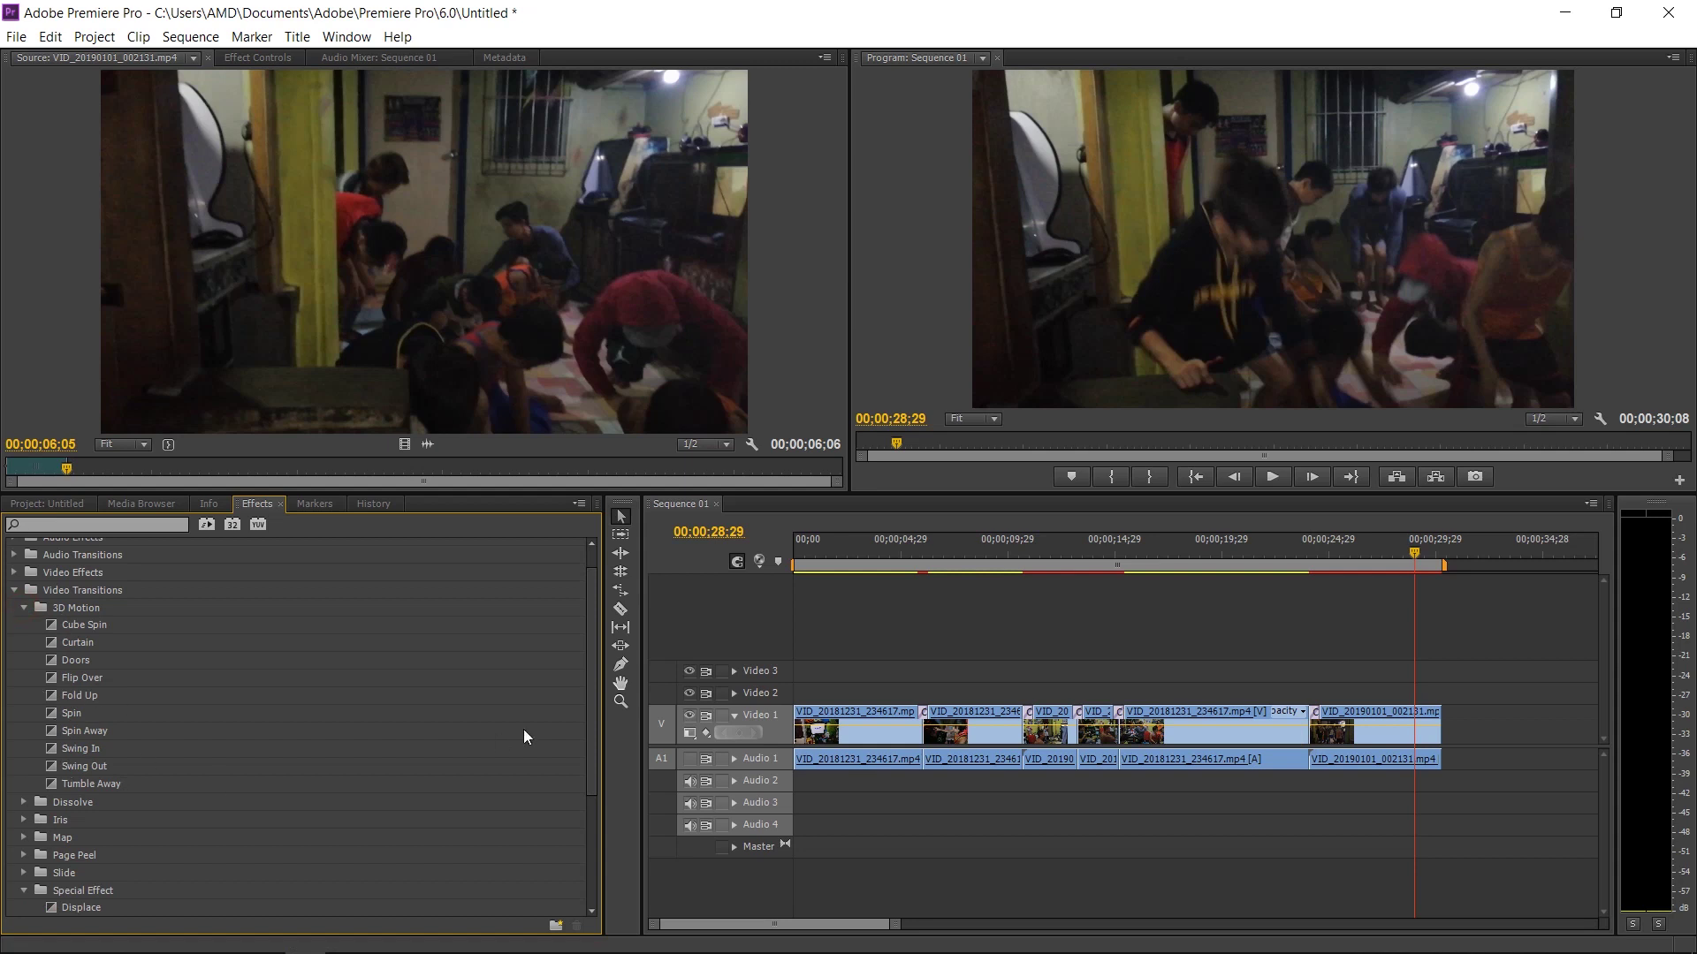
pyautogui.scroll(-3, 589, 802)
pyautogui.scroll(10, 589, 730)
pyautogui.scroll(-10, 594, 830)
pyautogui.scroll(10, 583, 778)
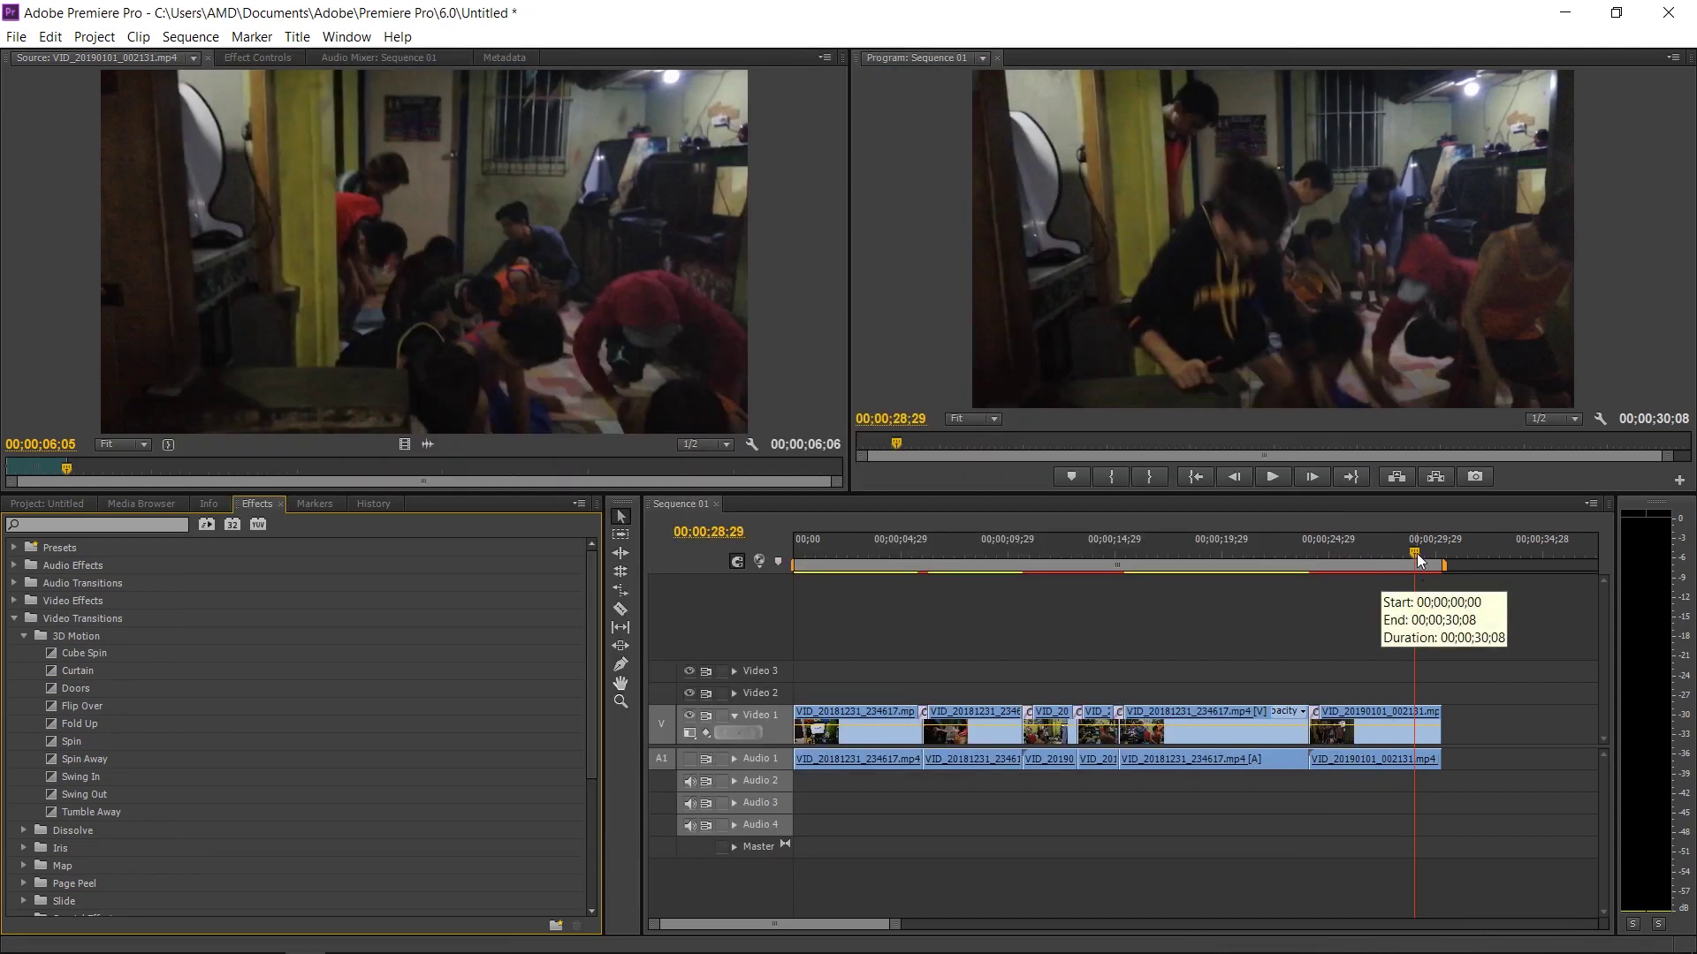
# Step: Play the sequence from 00;00;00;00 to preview the Cross Zoom transitions
pyautogui.moveTo(1413, 553); pyautogui.dragTo(754, 560)
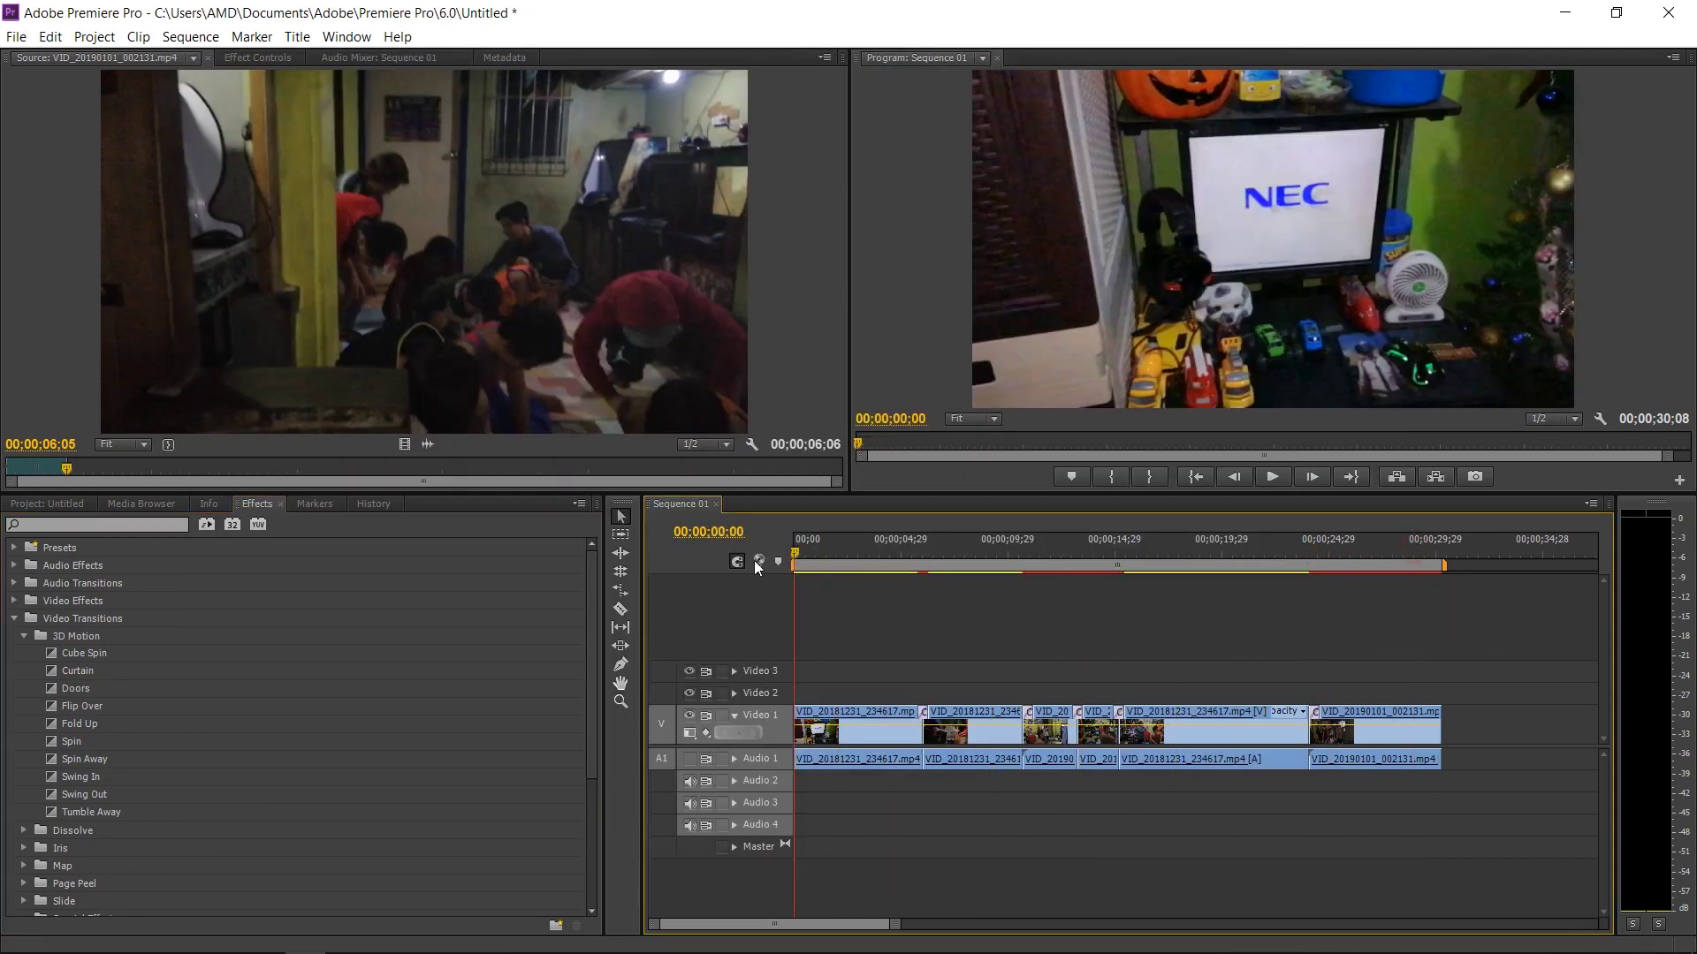
pyautogui.click(1273, 478)
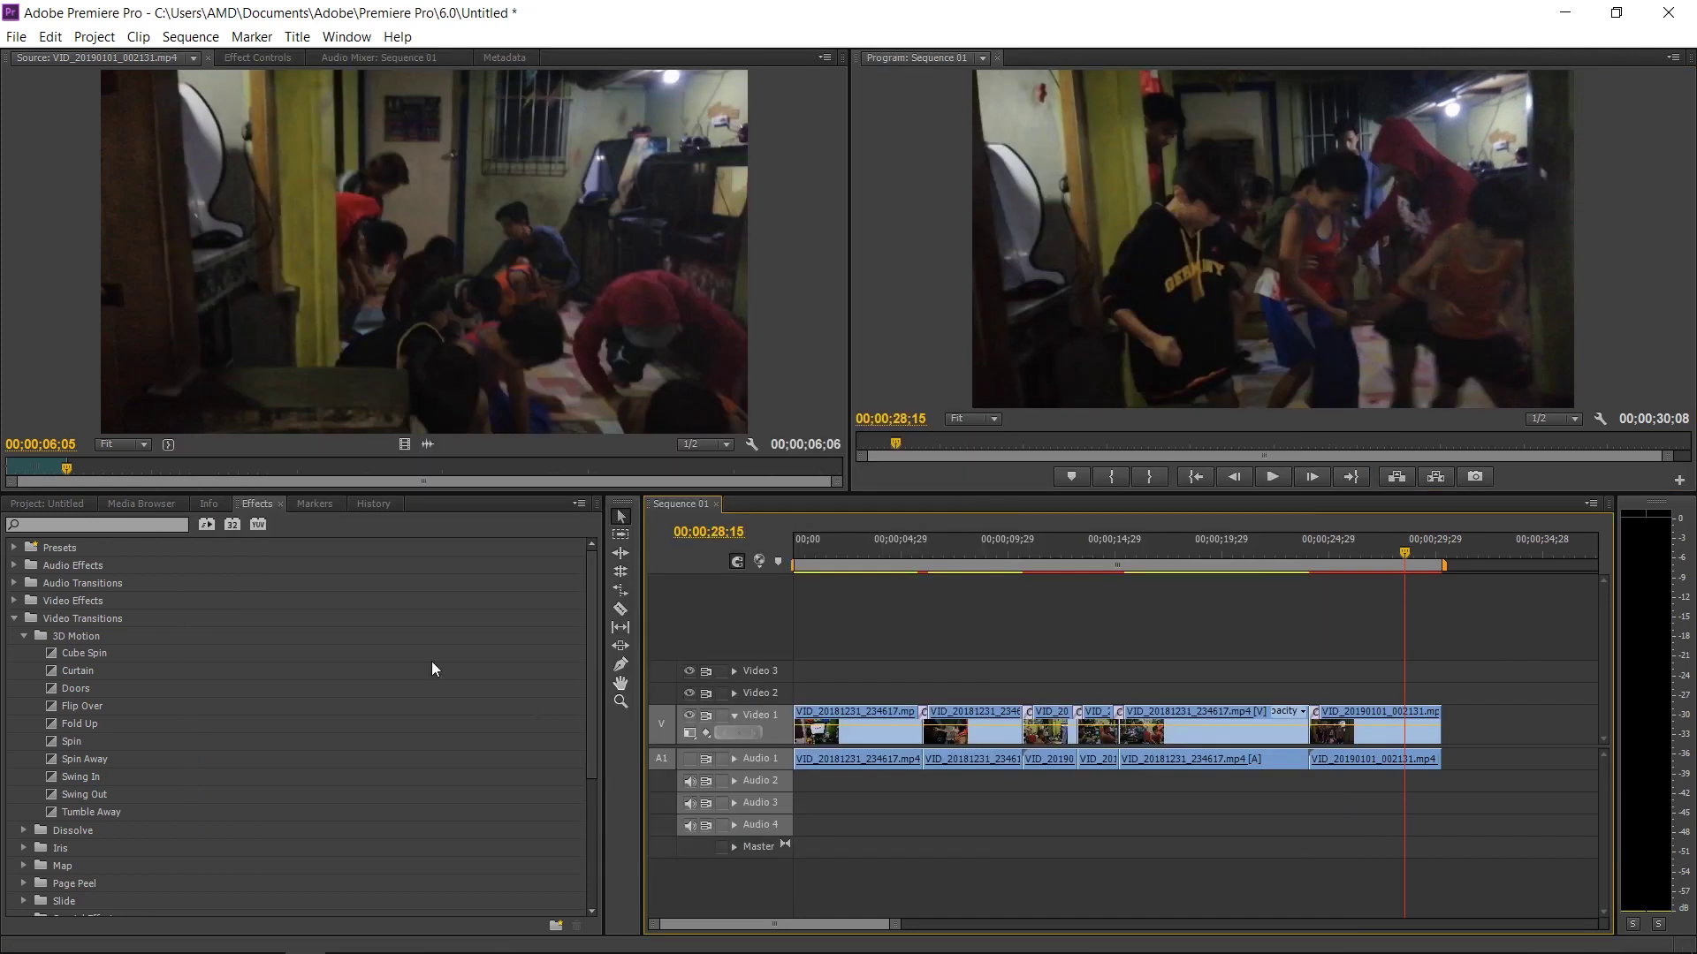
# Step: Create a new 1920 x 1080 title named Title 01, keeping the 29.97fps Drop-Frame timebase and Square Pixels (1.0)
pyautogui.click(41, 505)
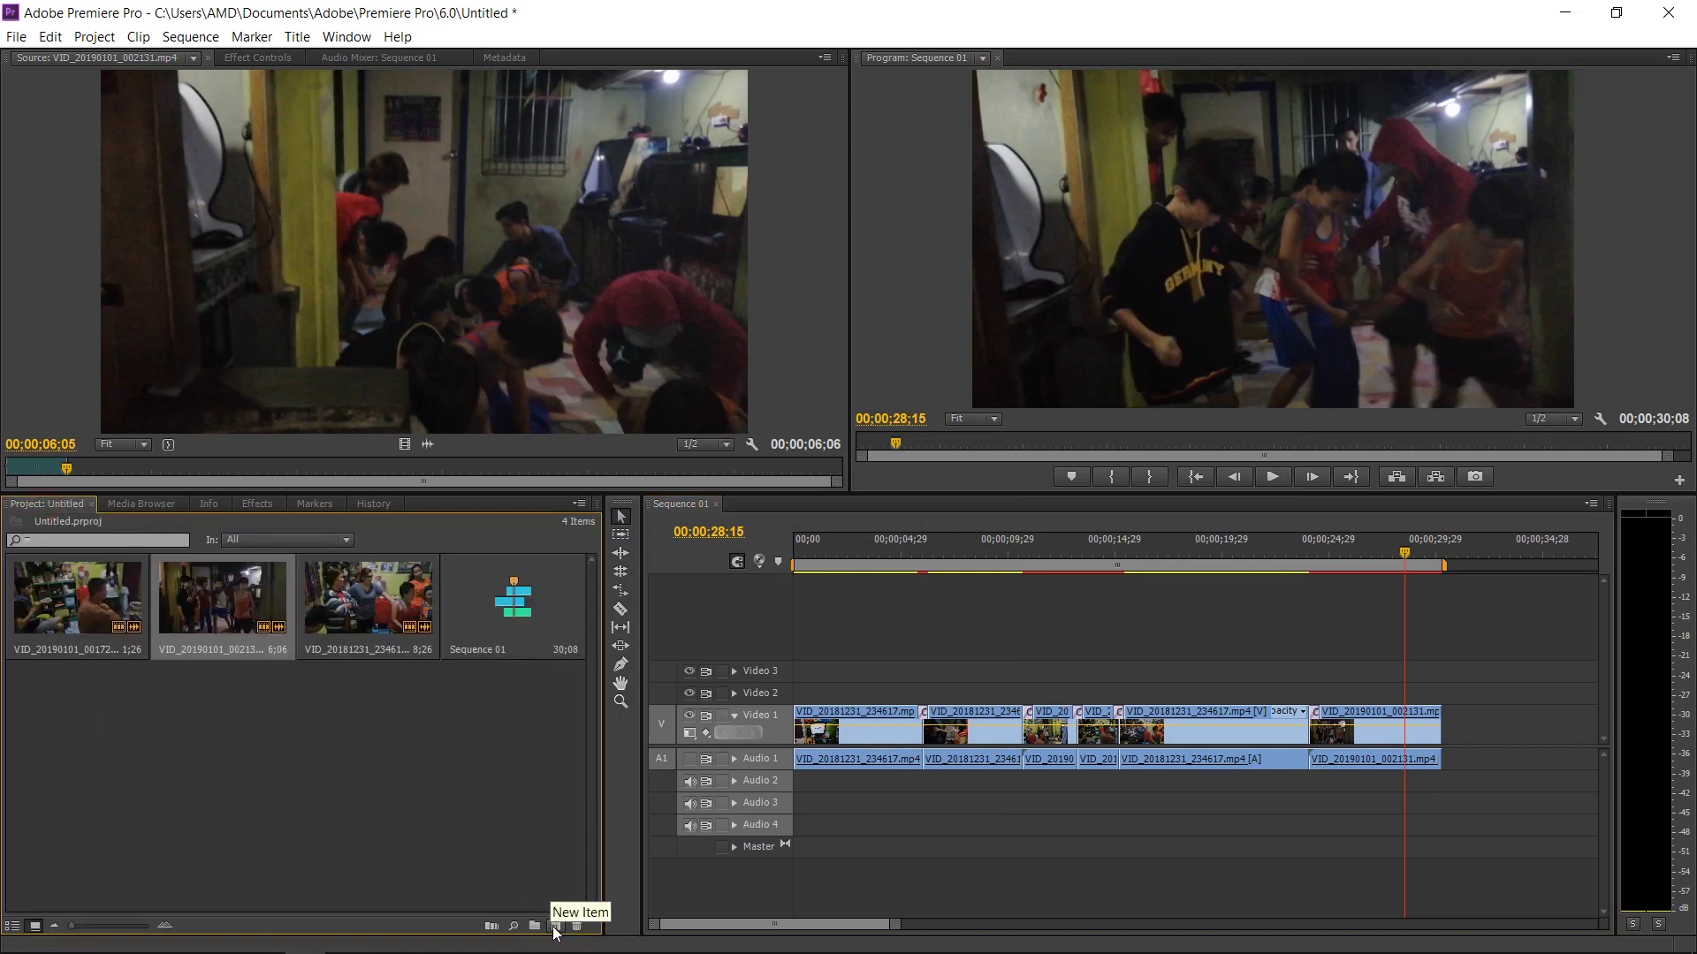
pyautogui.click(555, 926)
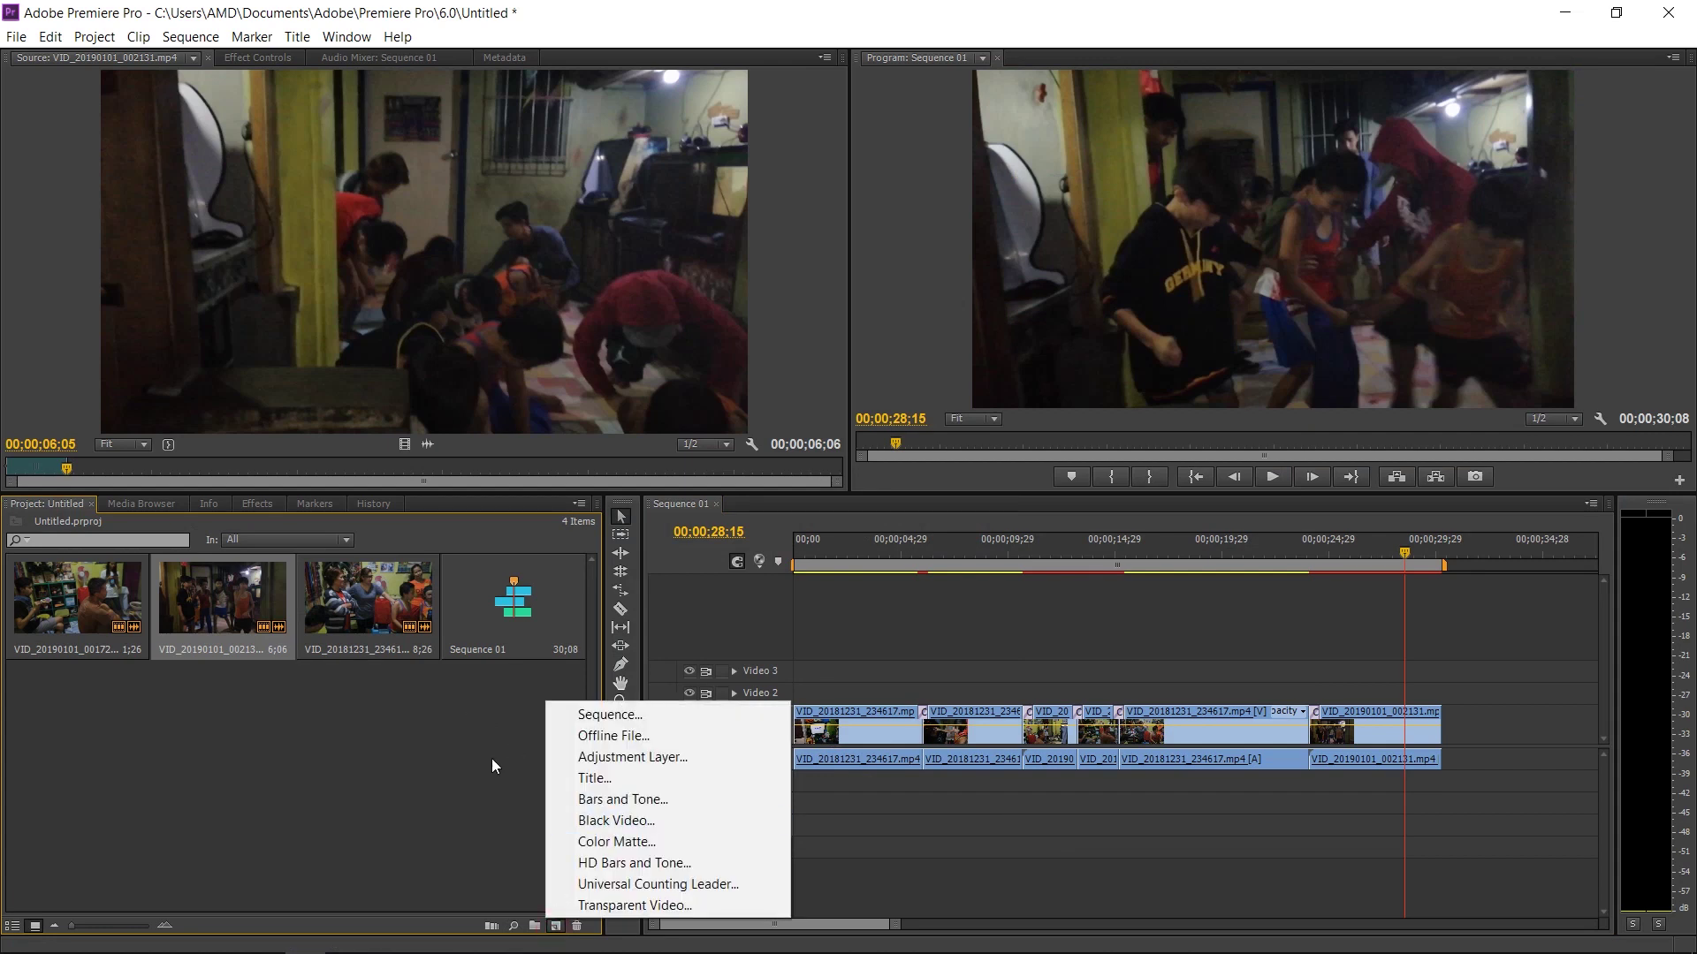
pyautogui.click(593, 778)
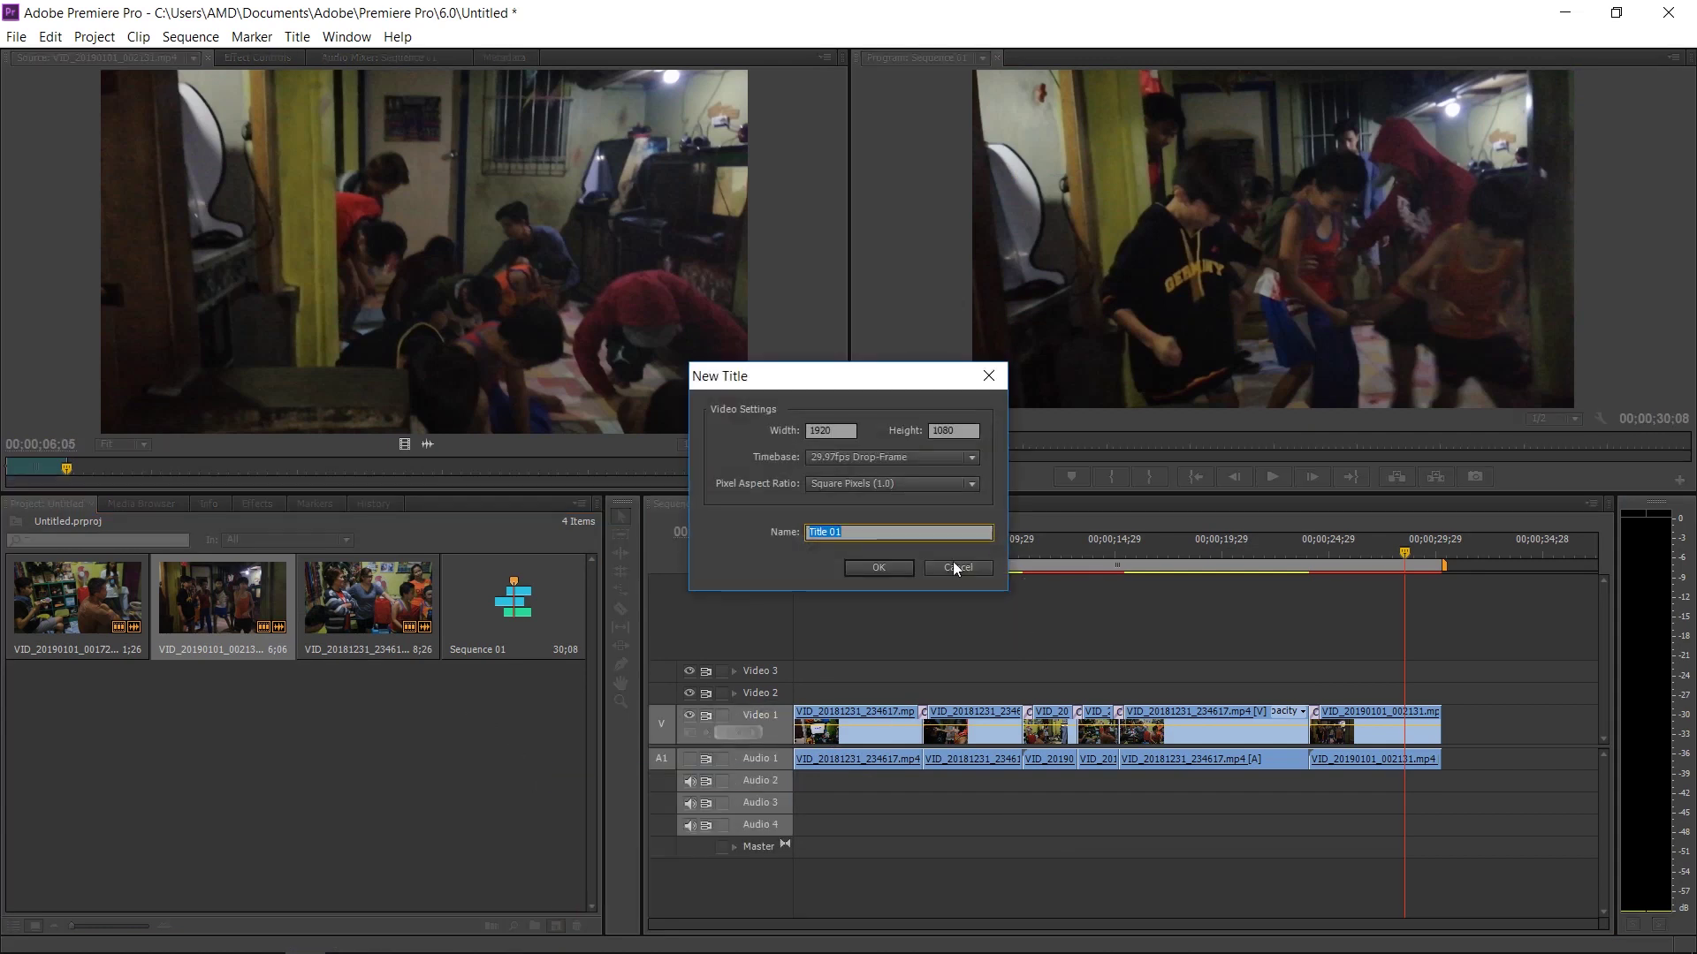
pyautogui.click(883, 567)
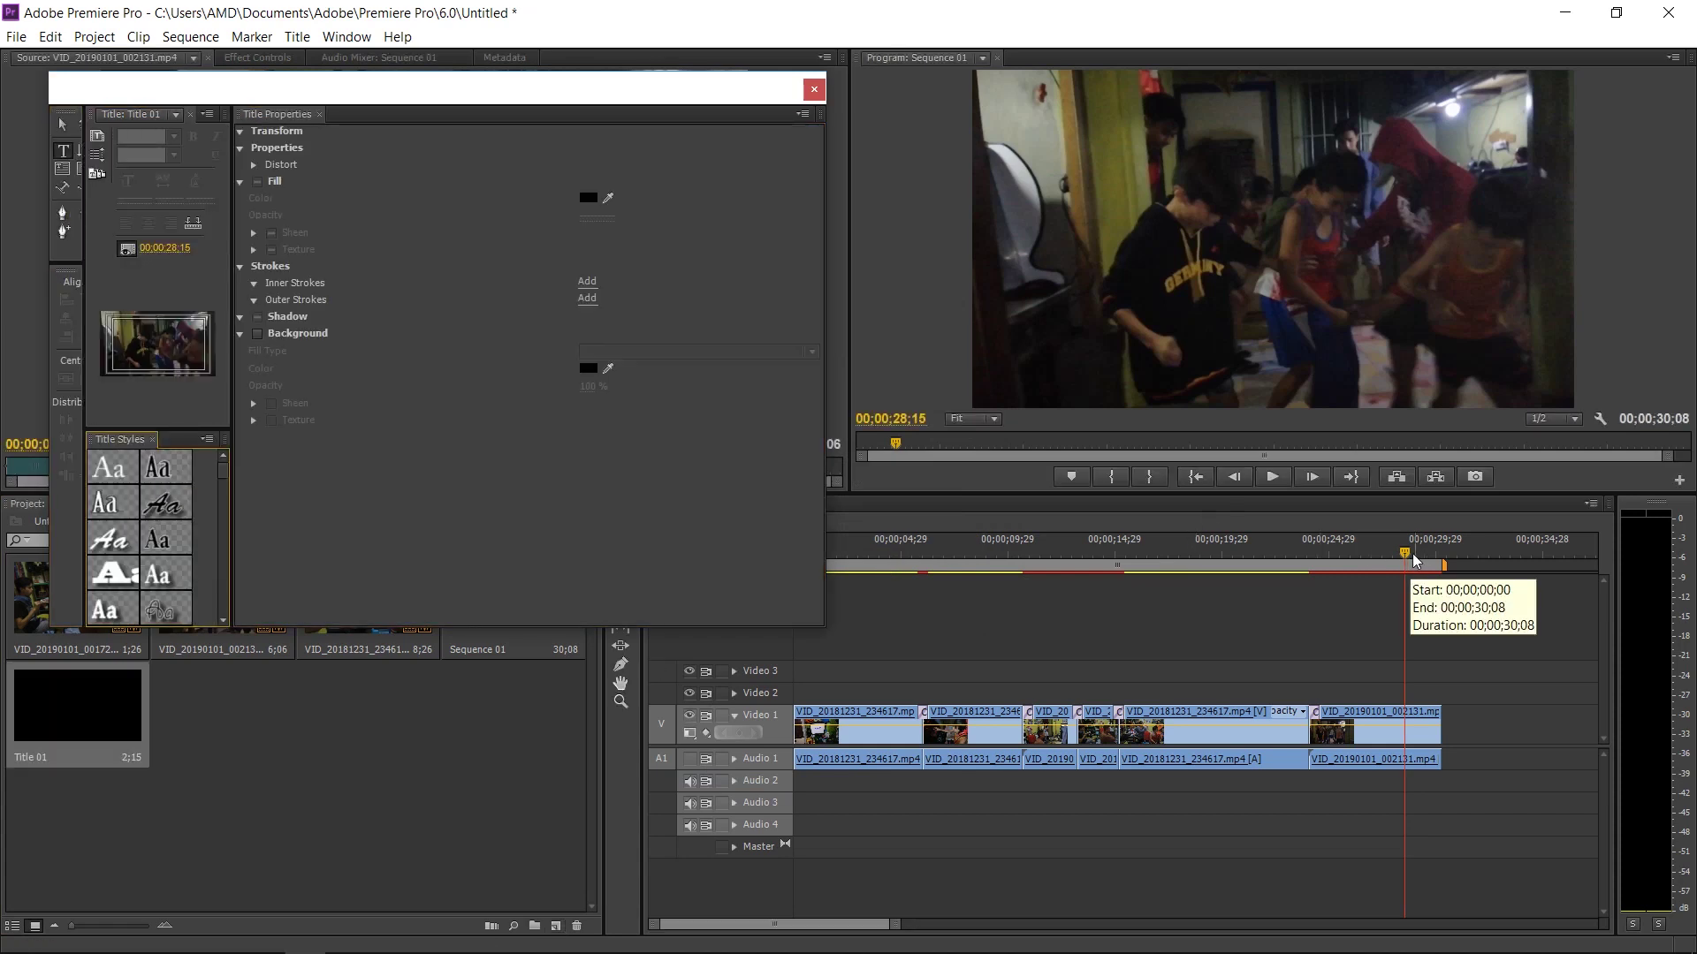
# Step: Show the frame at 00;00;16;20 behind the title and add the text "Happy Birthday mother!", enlarging the title canvas slightly
pyautogui.moveTo(1408, 557); pyautogui.dragTo(1152, 580)
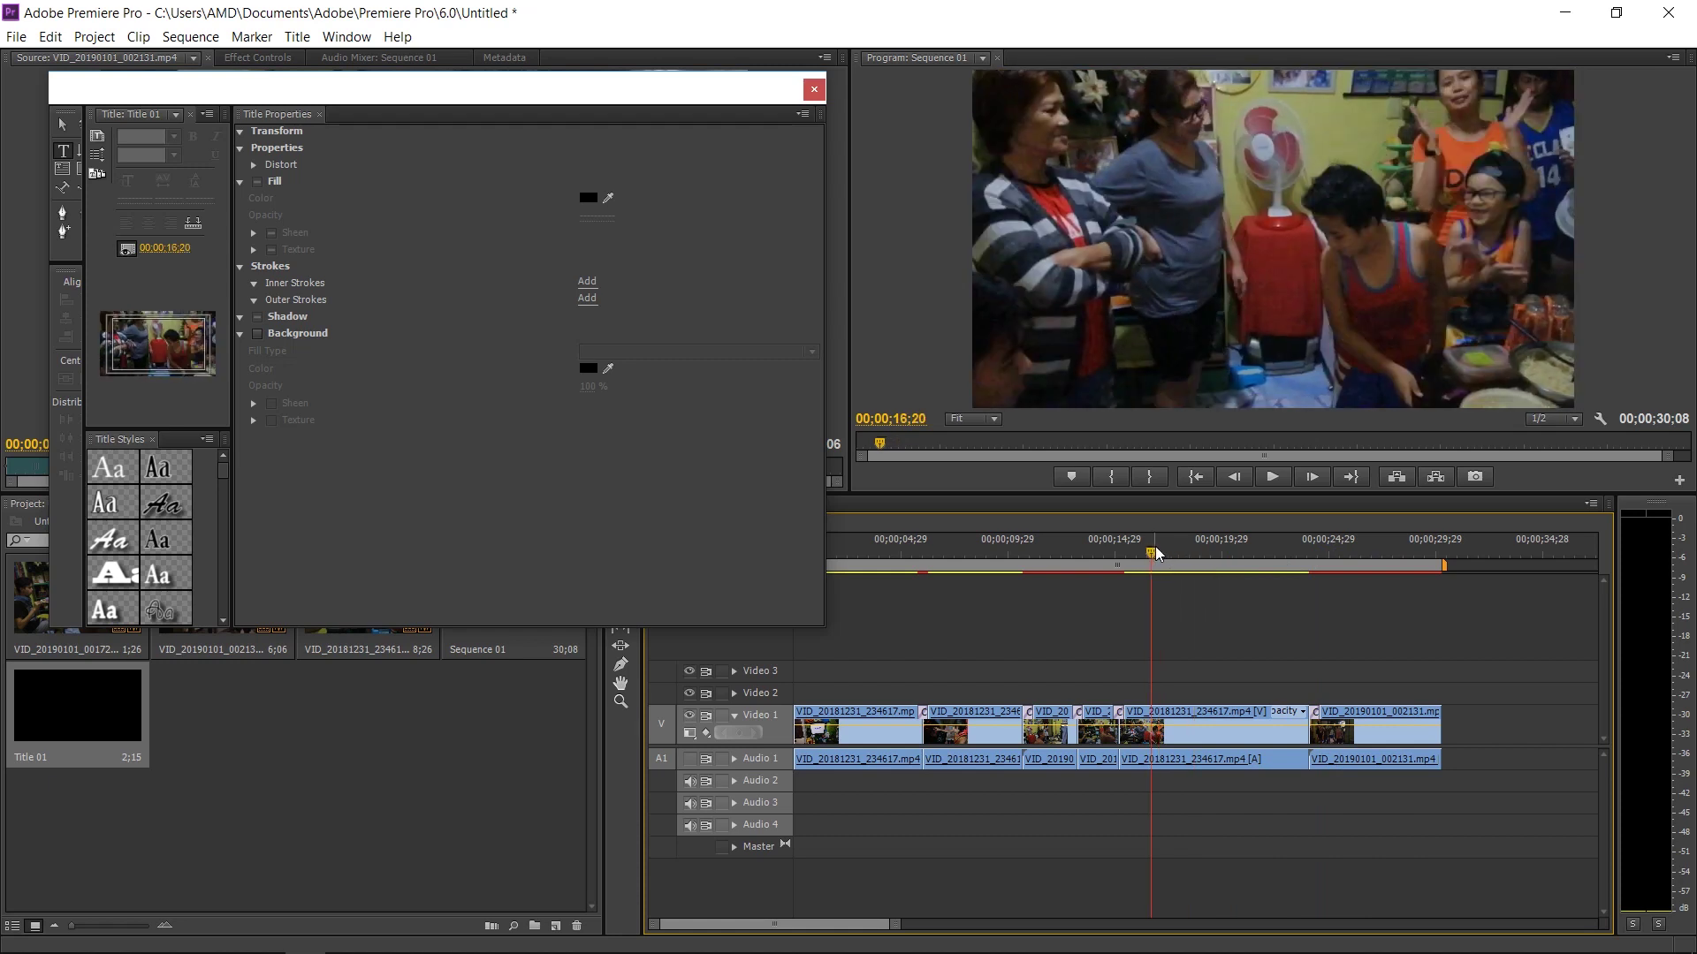
pyautogui.click(62, 152)
pyautogui.click(146, 351)
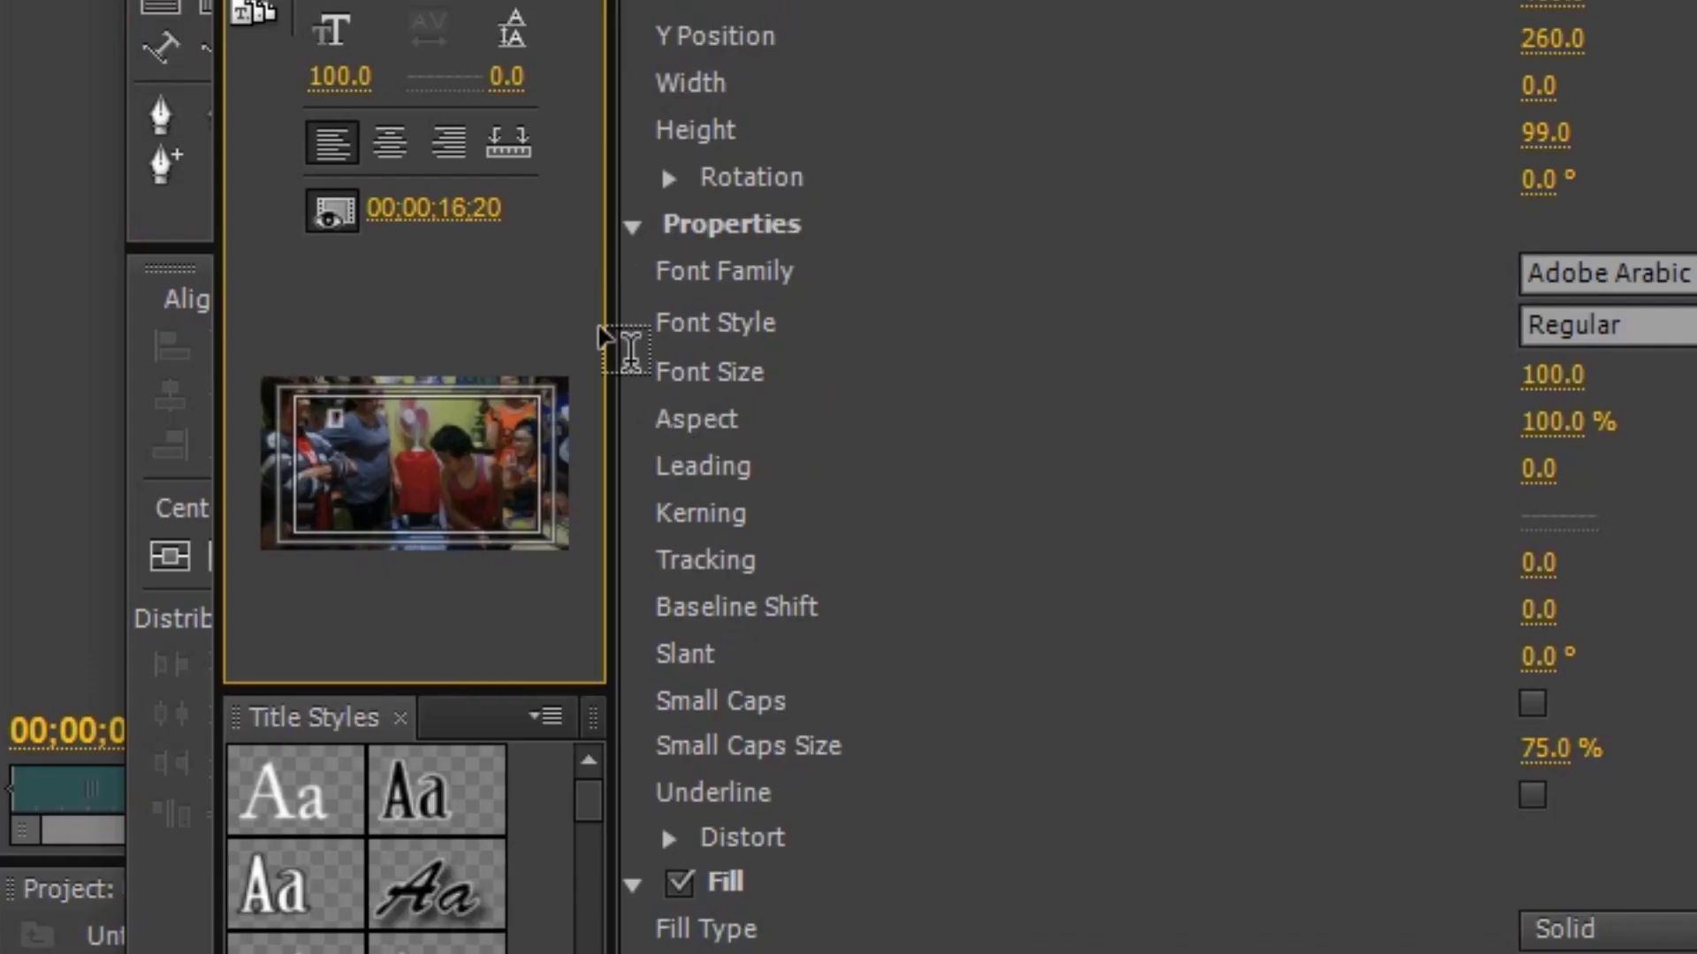
pyautogui.moveTo(612, 356); pyautogui.dragTo(693, 354)
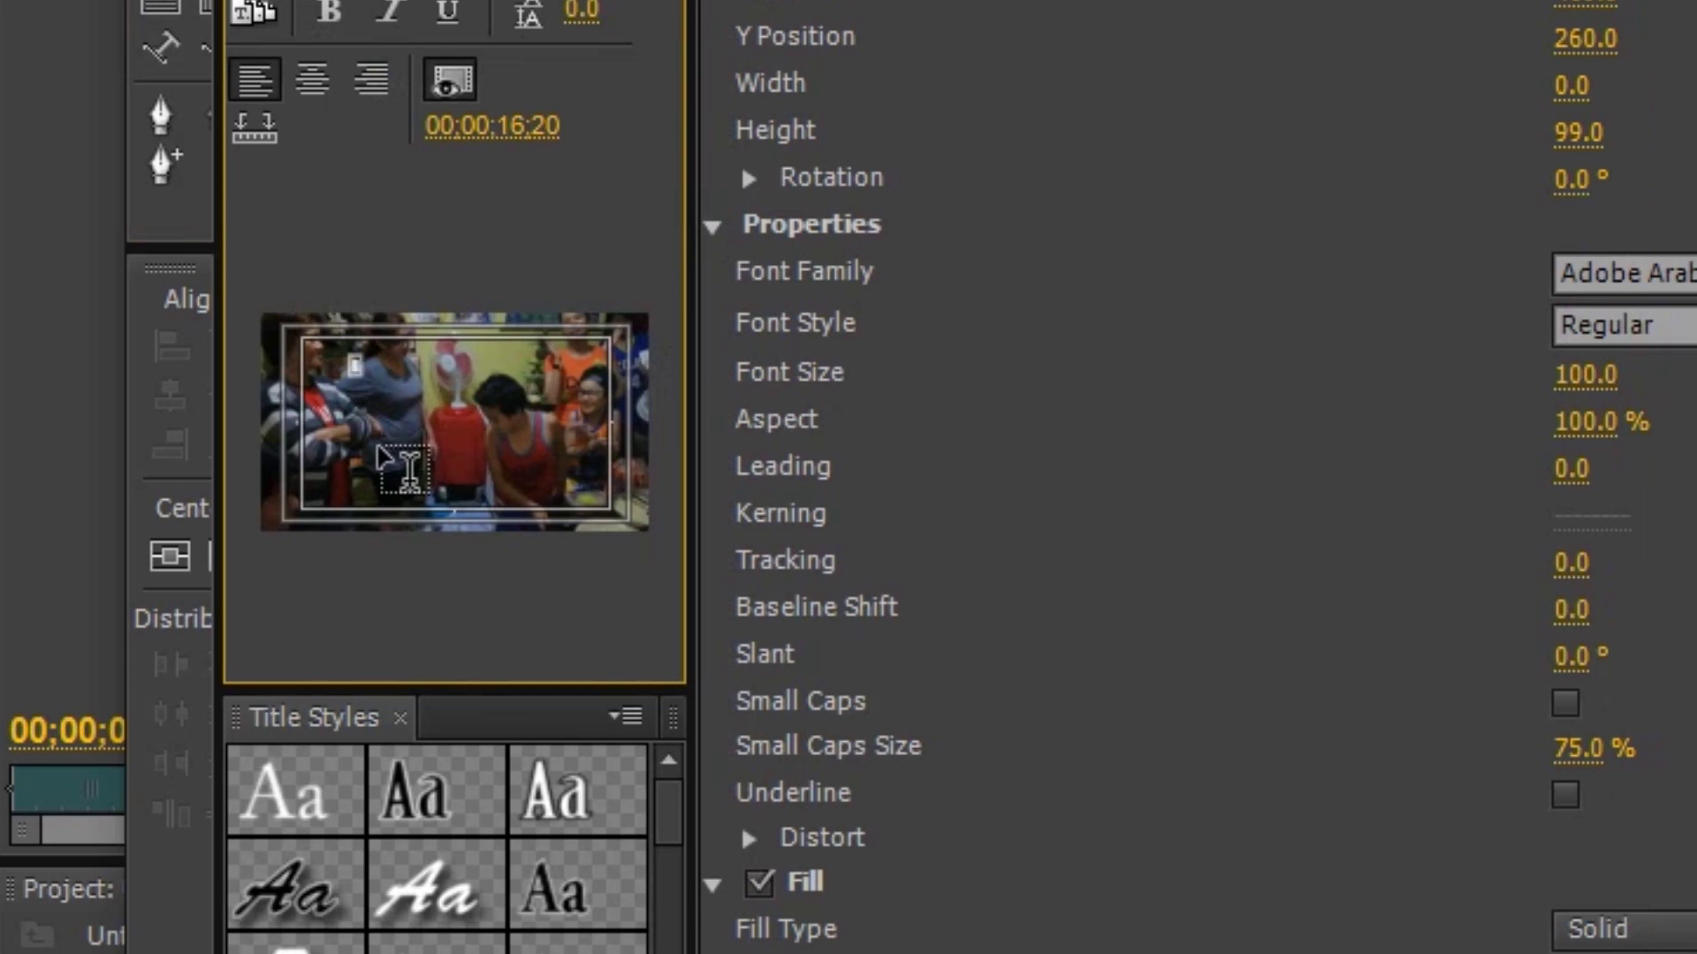
pyautogui.write('appy Birthday')
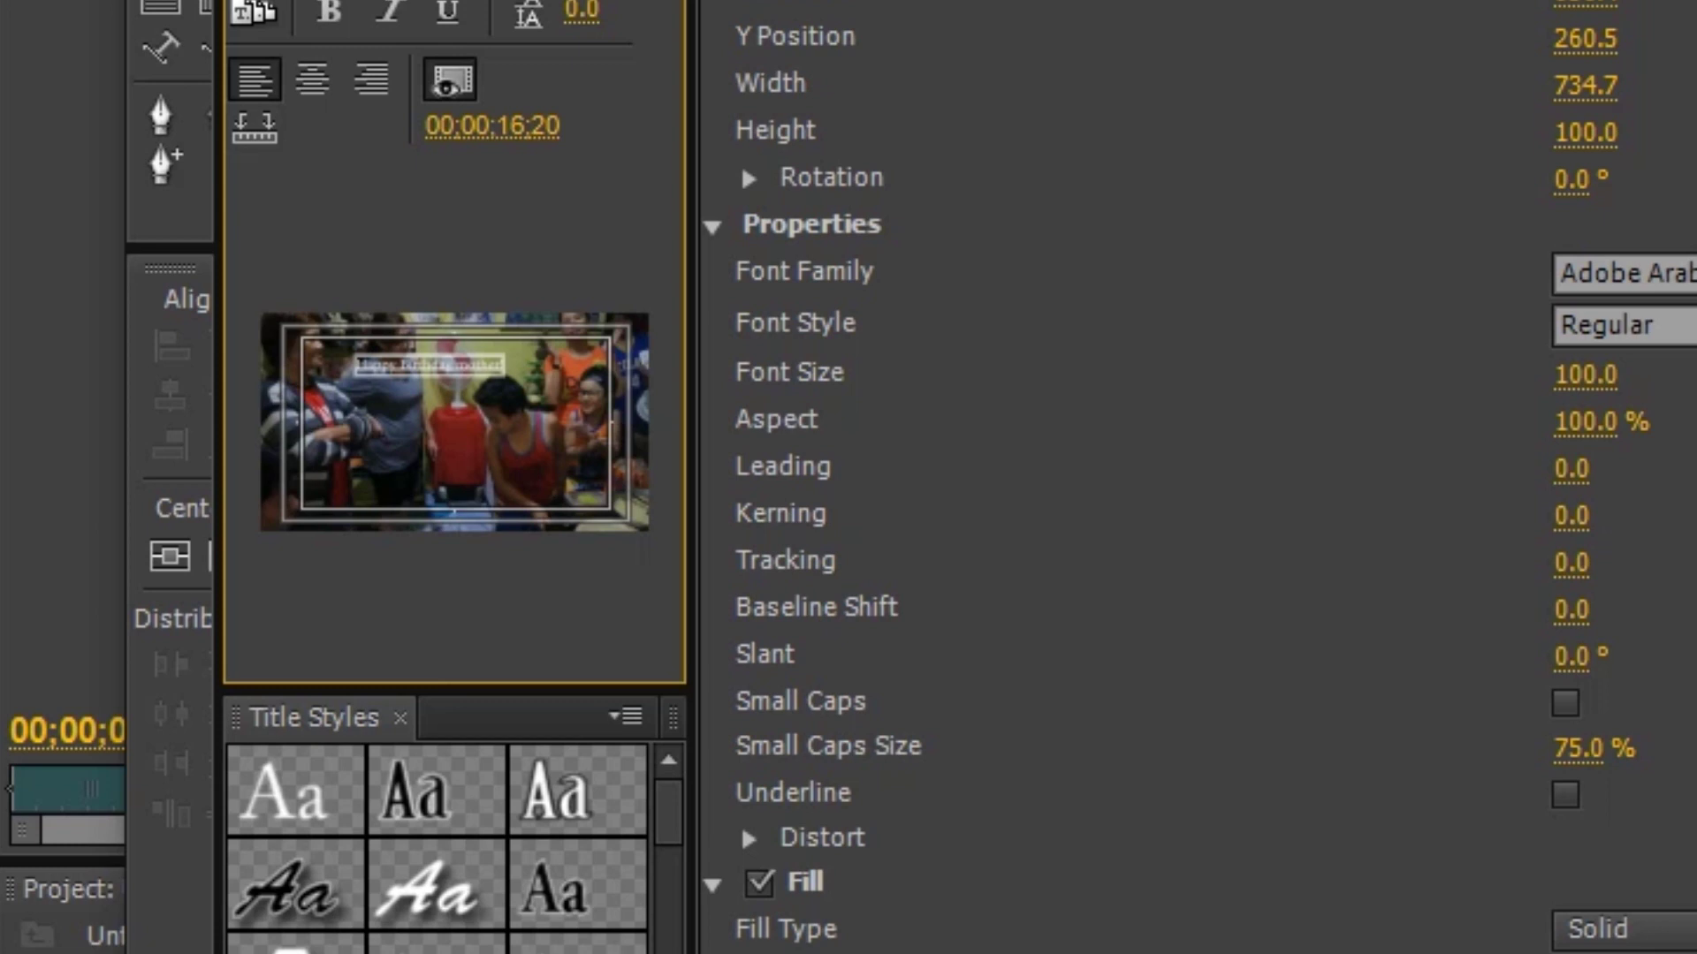
# Step: Stretch the title text to about 1316 x 356, move it to the lower middle of the frame and close the title editor
pyautogui.click(168, 9)
pyautogui.moveTo(430, 371); pyautogui.dragTo(432, 433)
pyautogui.moveTo(354, 390); pyautogui.dragTo(306, 407)
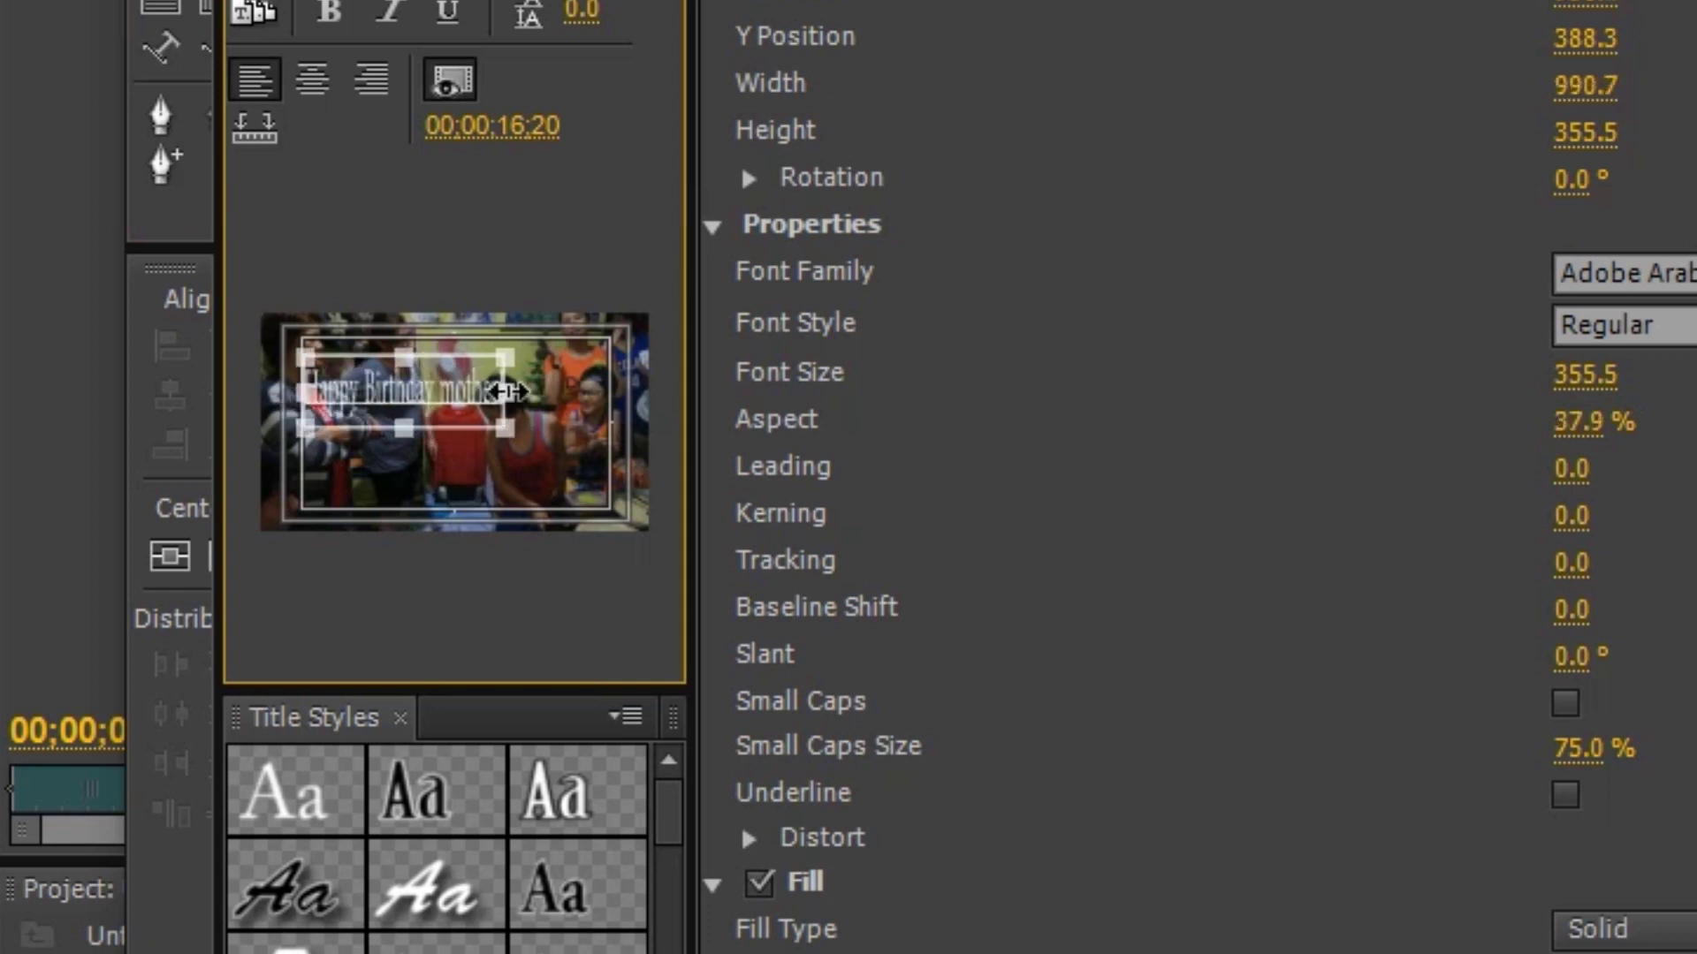
pyautogui.moveTo(507, 391); pyautogui.dragTo(591, 400)
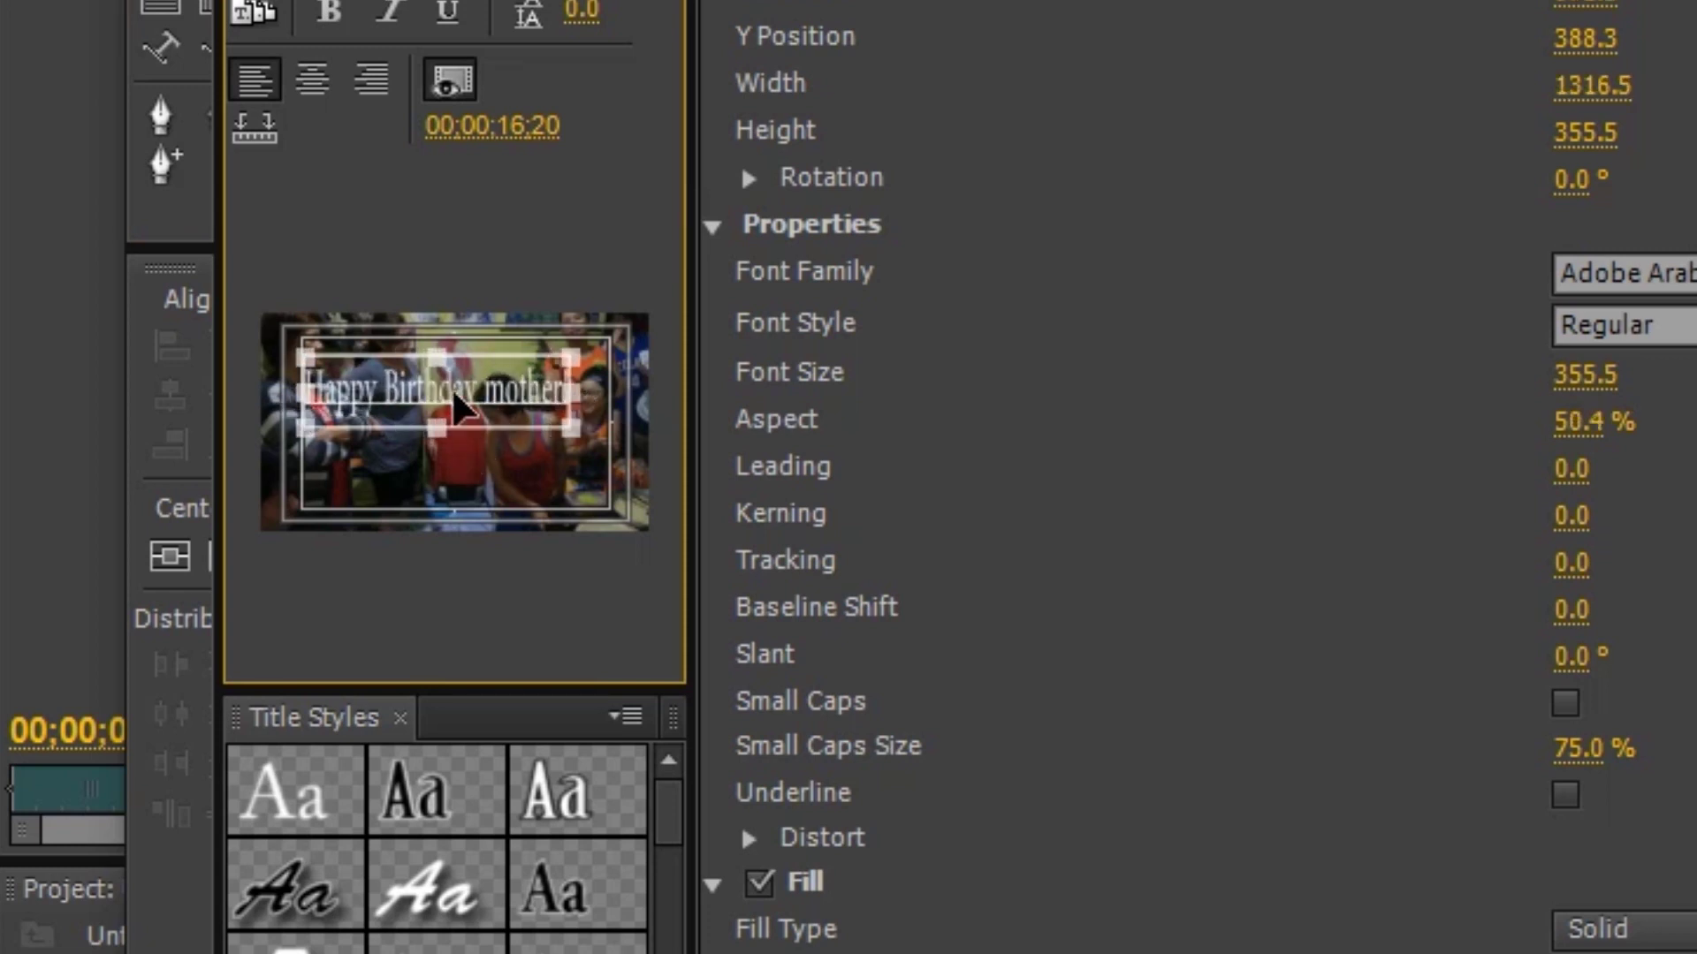
pyautogui.moveTo(455, 400); pyautogui.dragTo(475, 484)
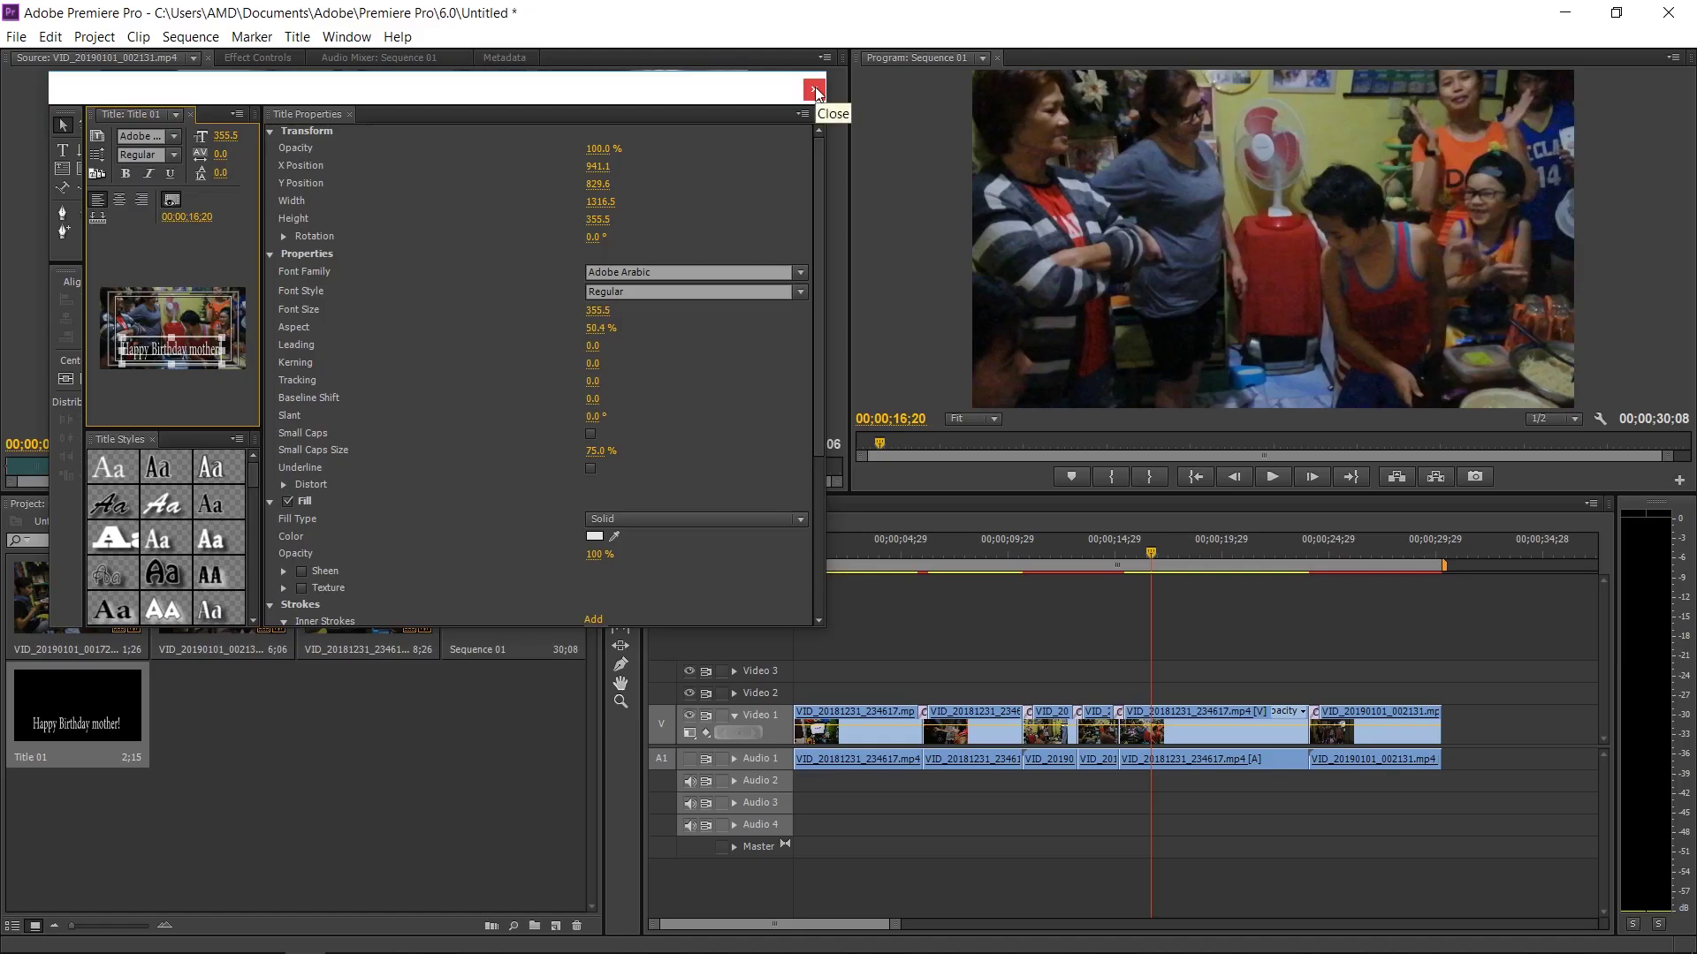
pyautogui.click(814, 90)
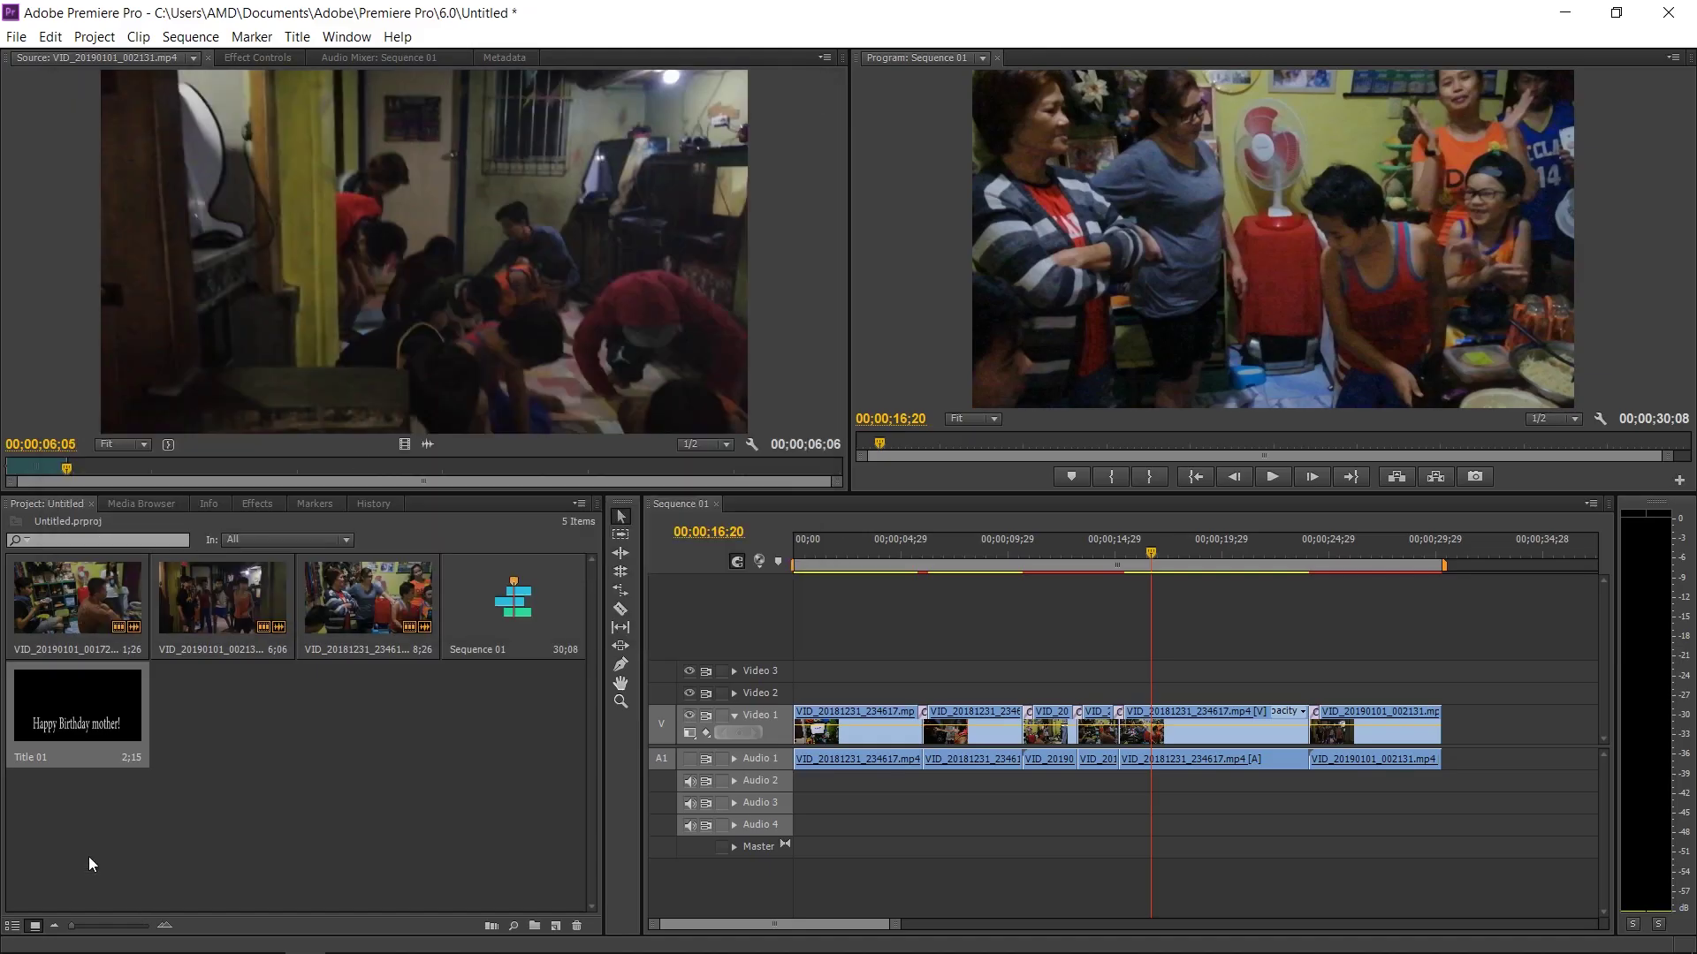
# Step: Place Title 01 on Video 2 at 00;00;16;20 and preview it from just before its start
pyautogui.moveTo(54, 723); pyautogui.dragTo(1153, 694)
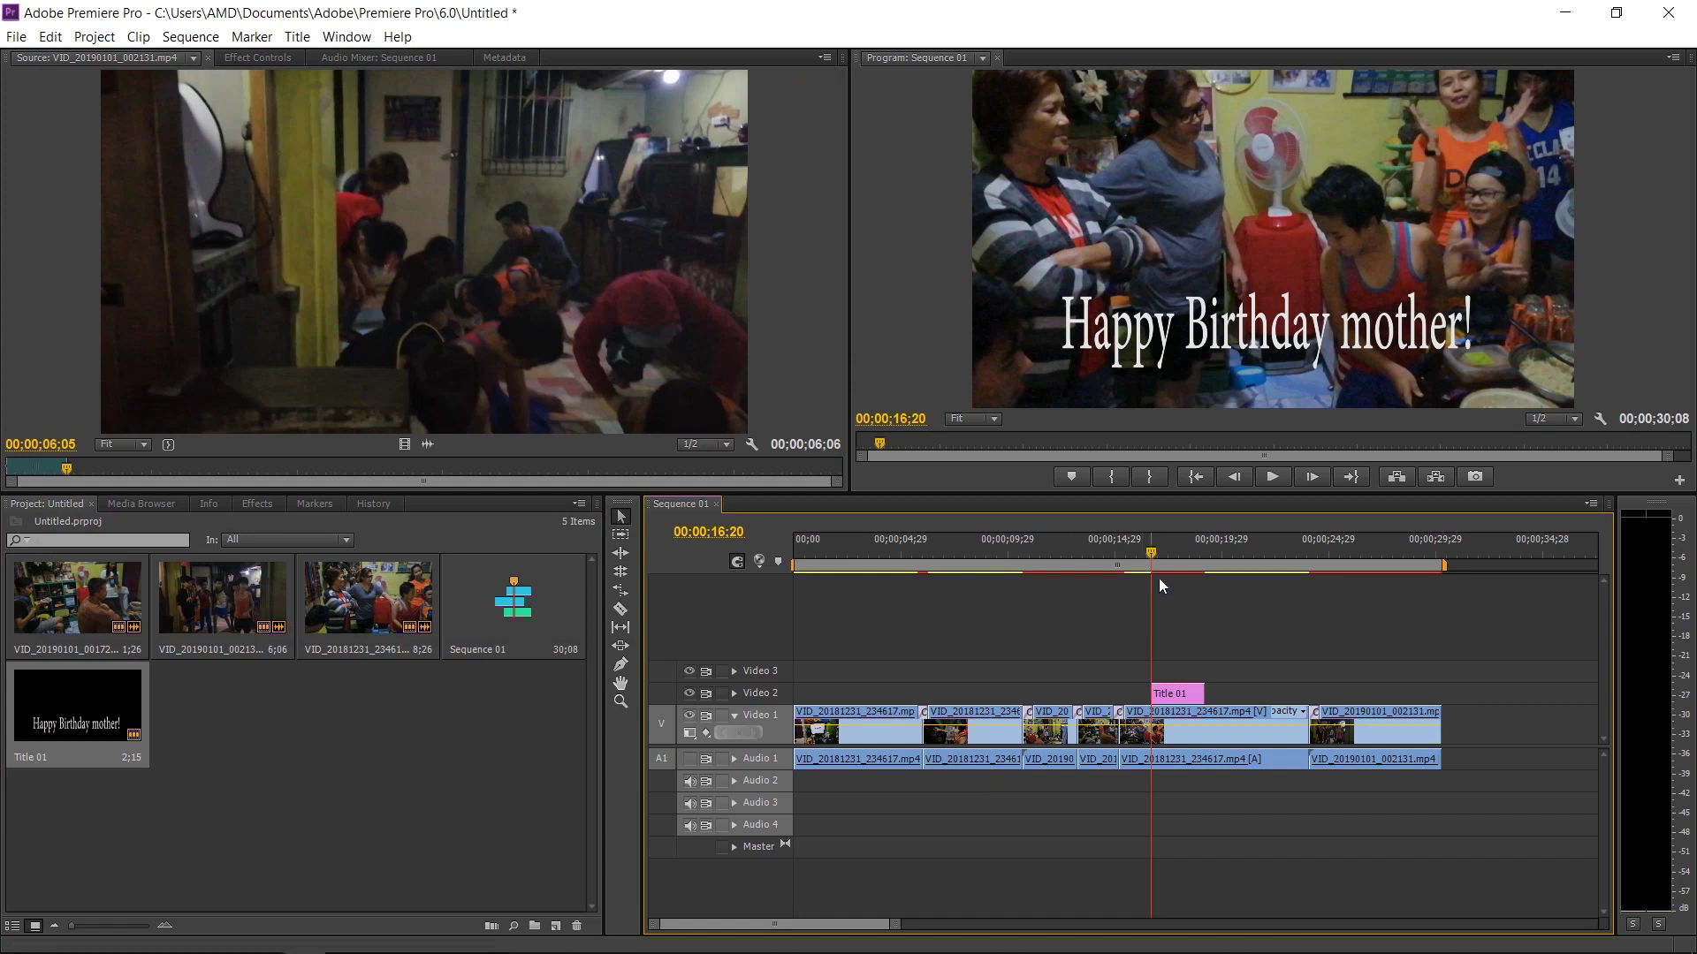
pyautogui.click(1134, 554)
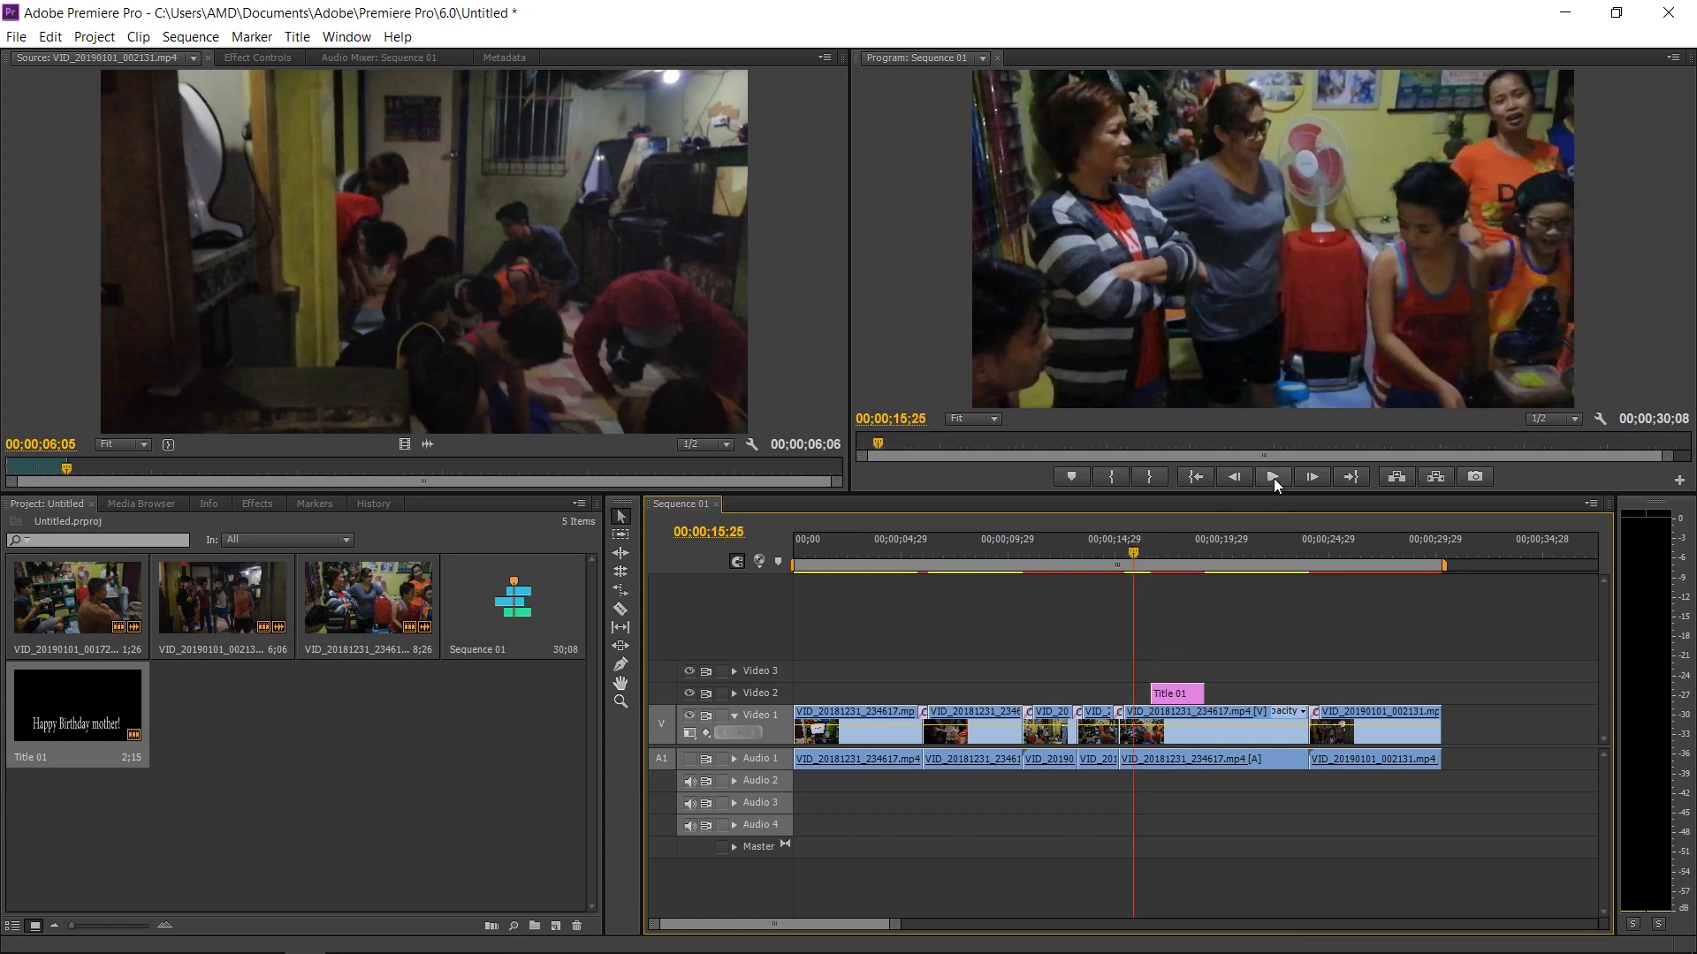
pyautogui.click(1273, 477)
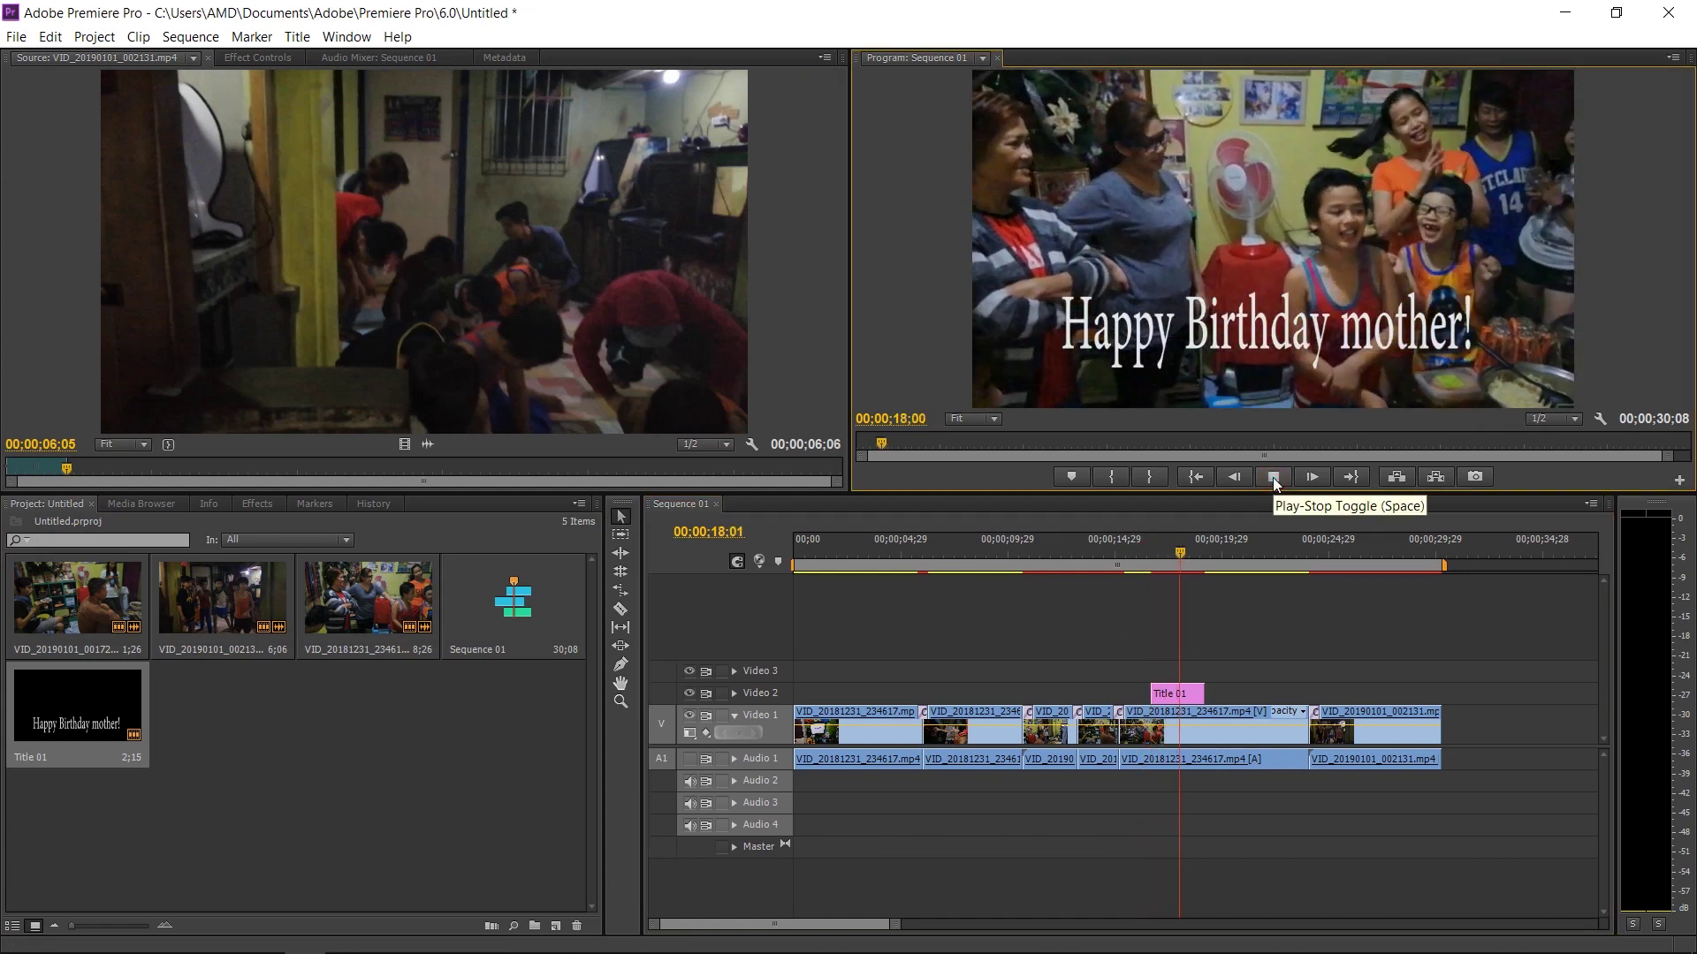
pyautogui.click(1273, 478)
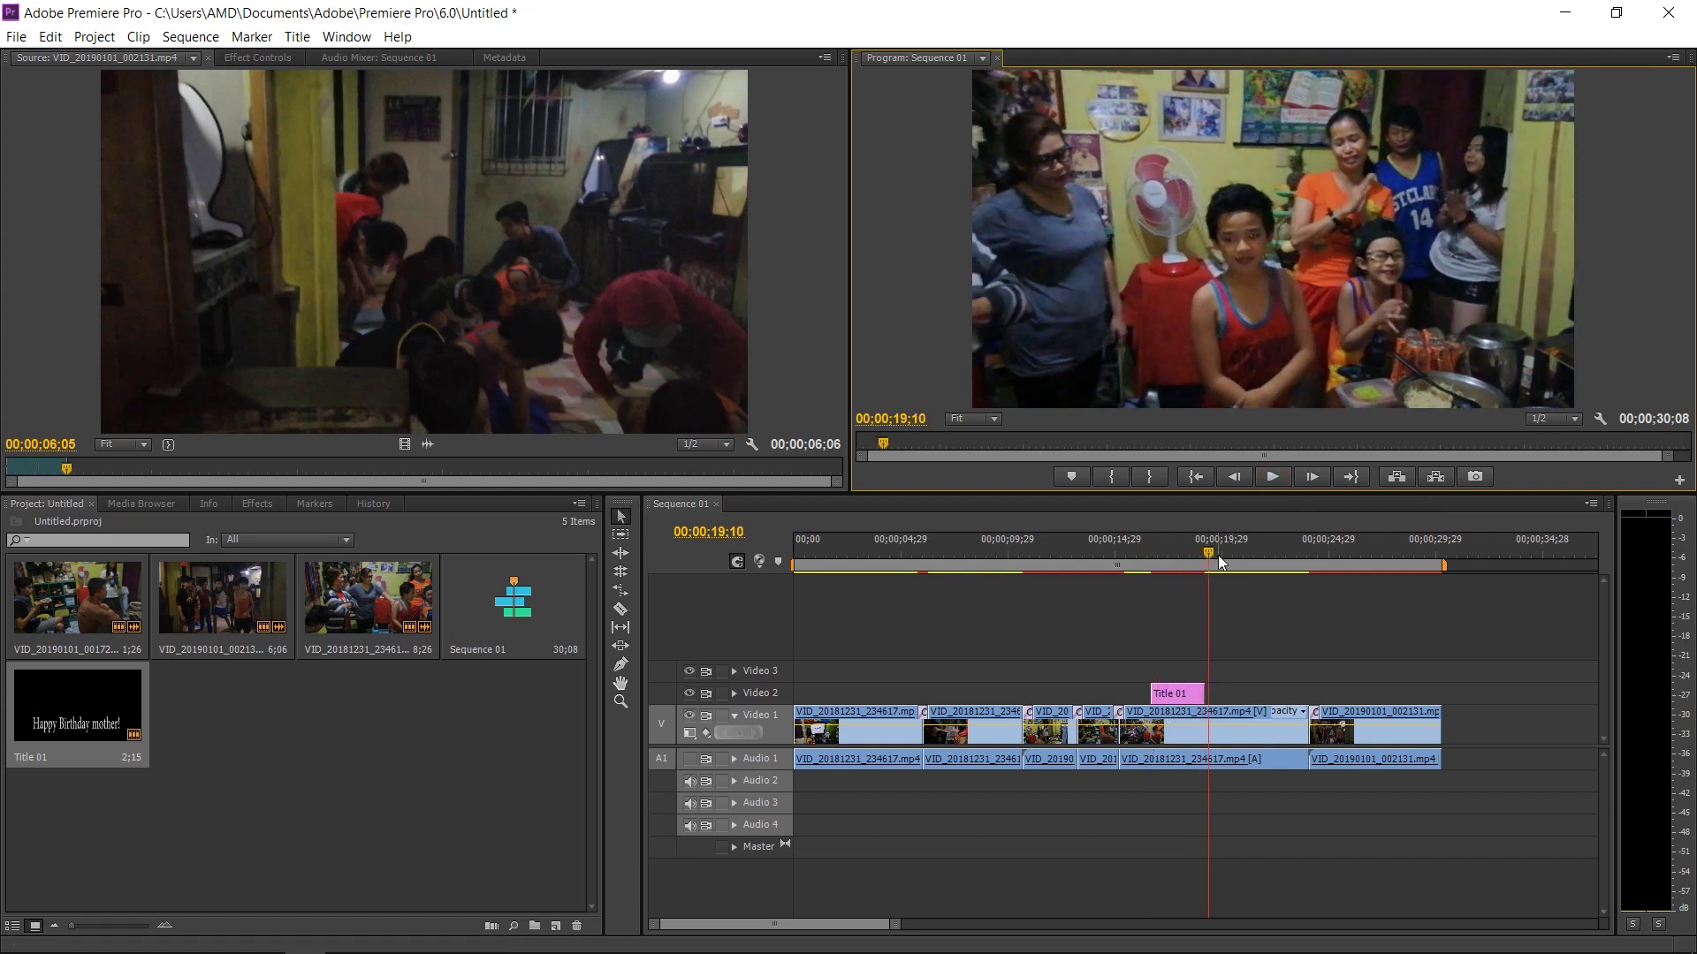
# Step: Change the fill color of the Title 01 text to yellow CFDB08 and close the title editor
pyautogui.moveTo(1211, 553); pyautogui.dragTo(1190, 557)
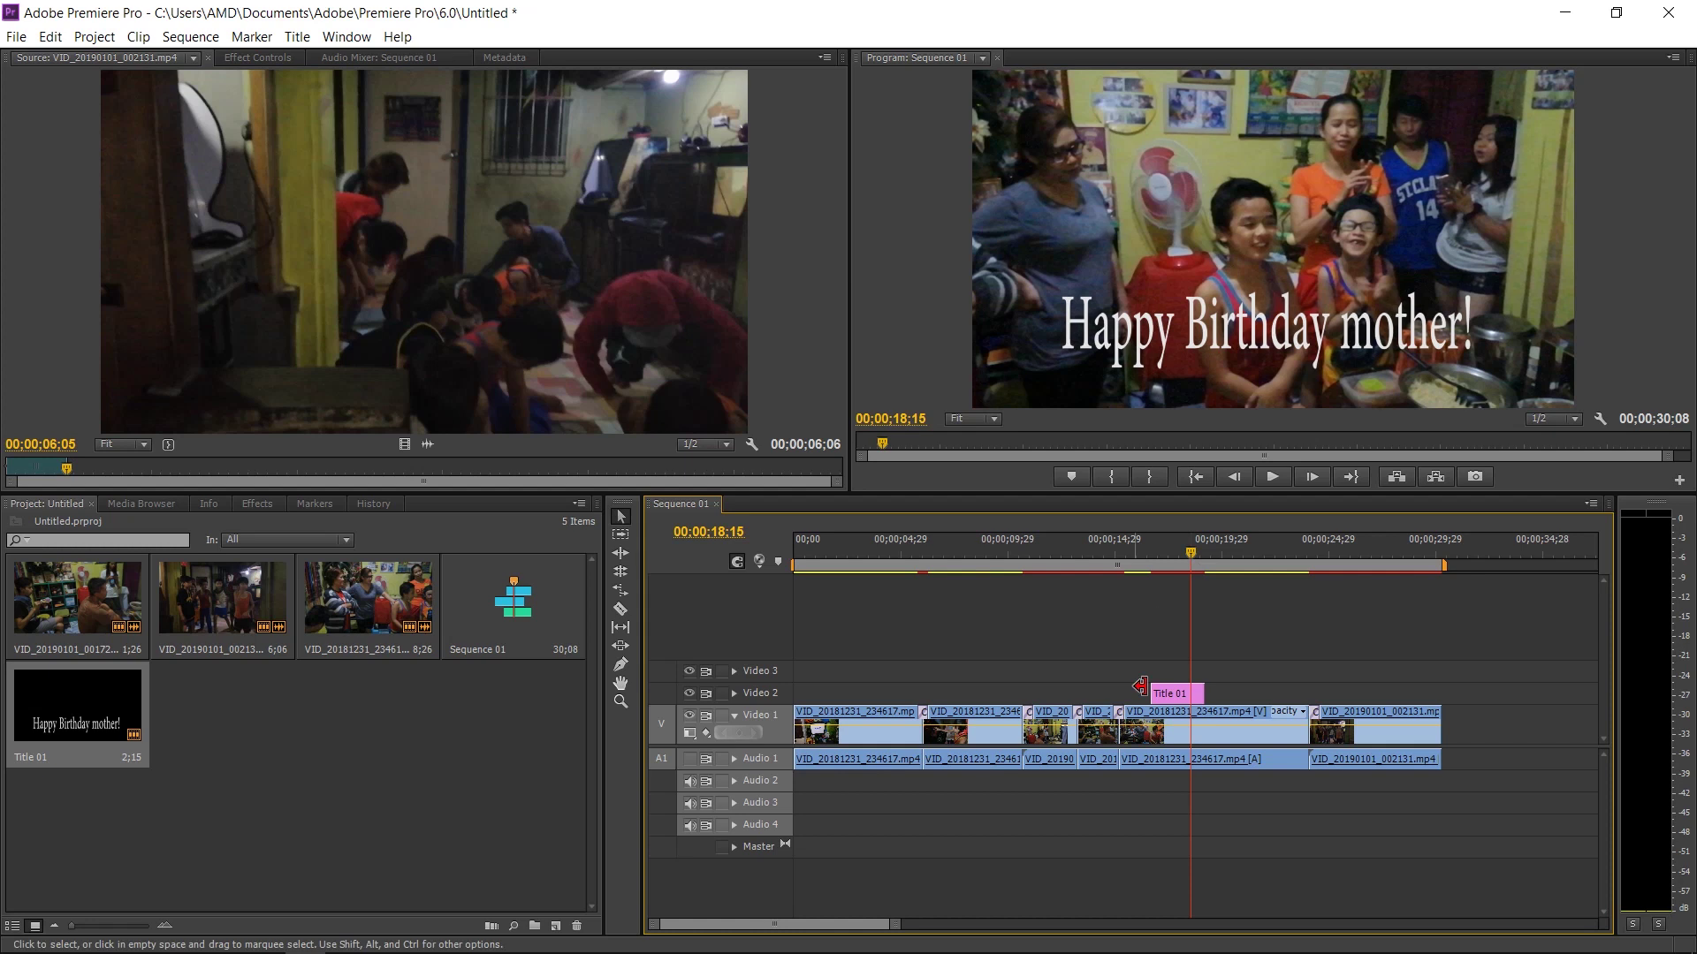
pyautogui.doubleClick(64, 718)
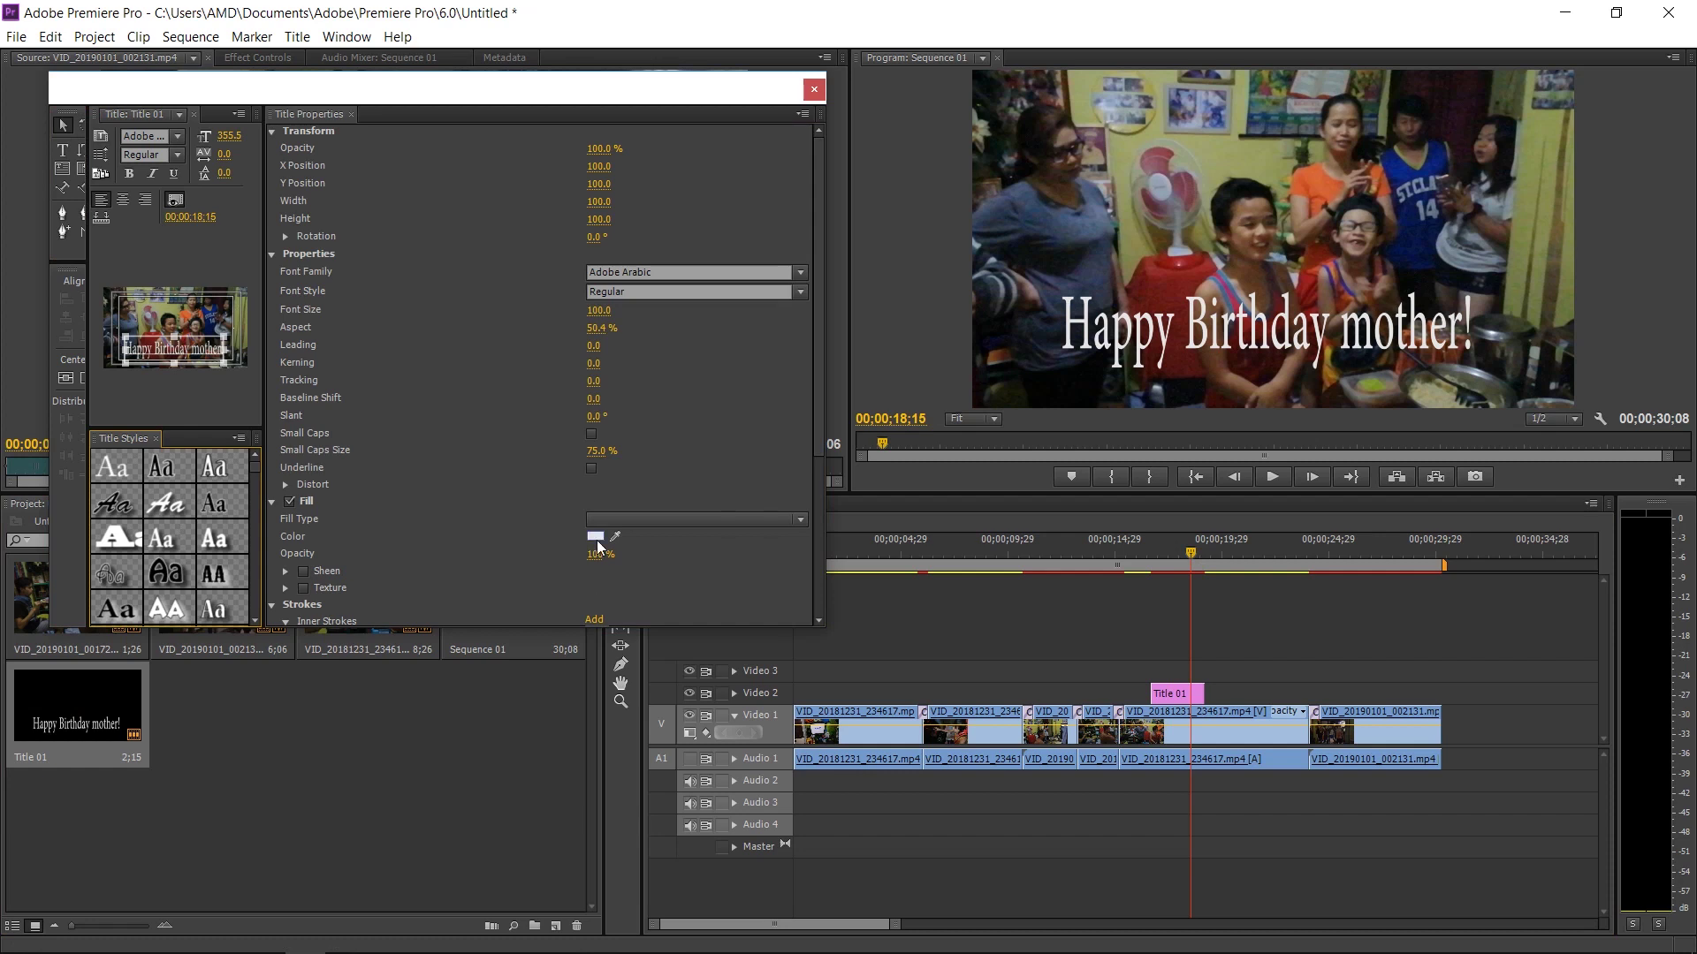
pyautogui.click(595, 538)
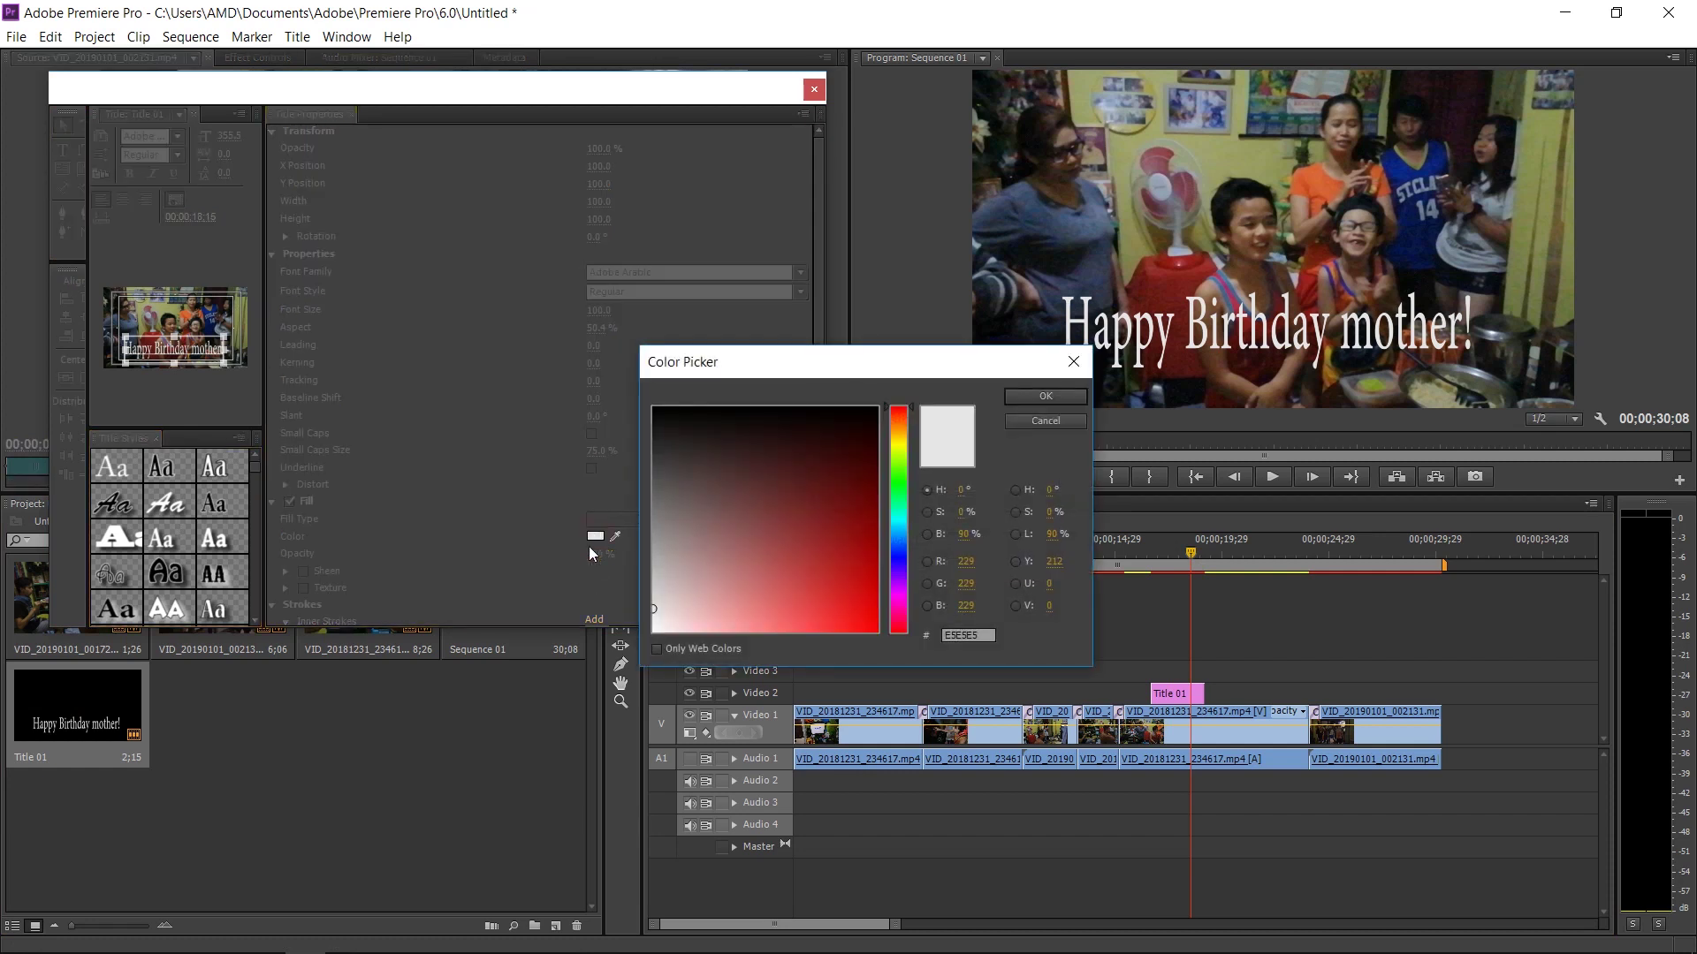
pyautogui.click(899, 448)
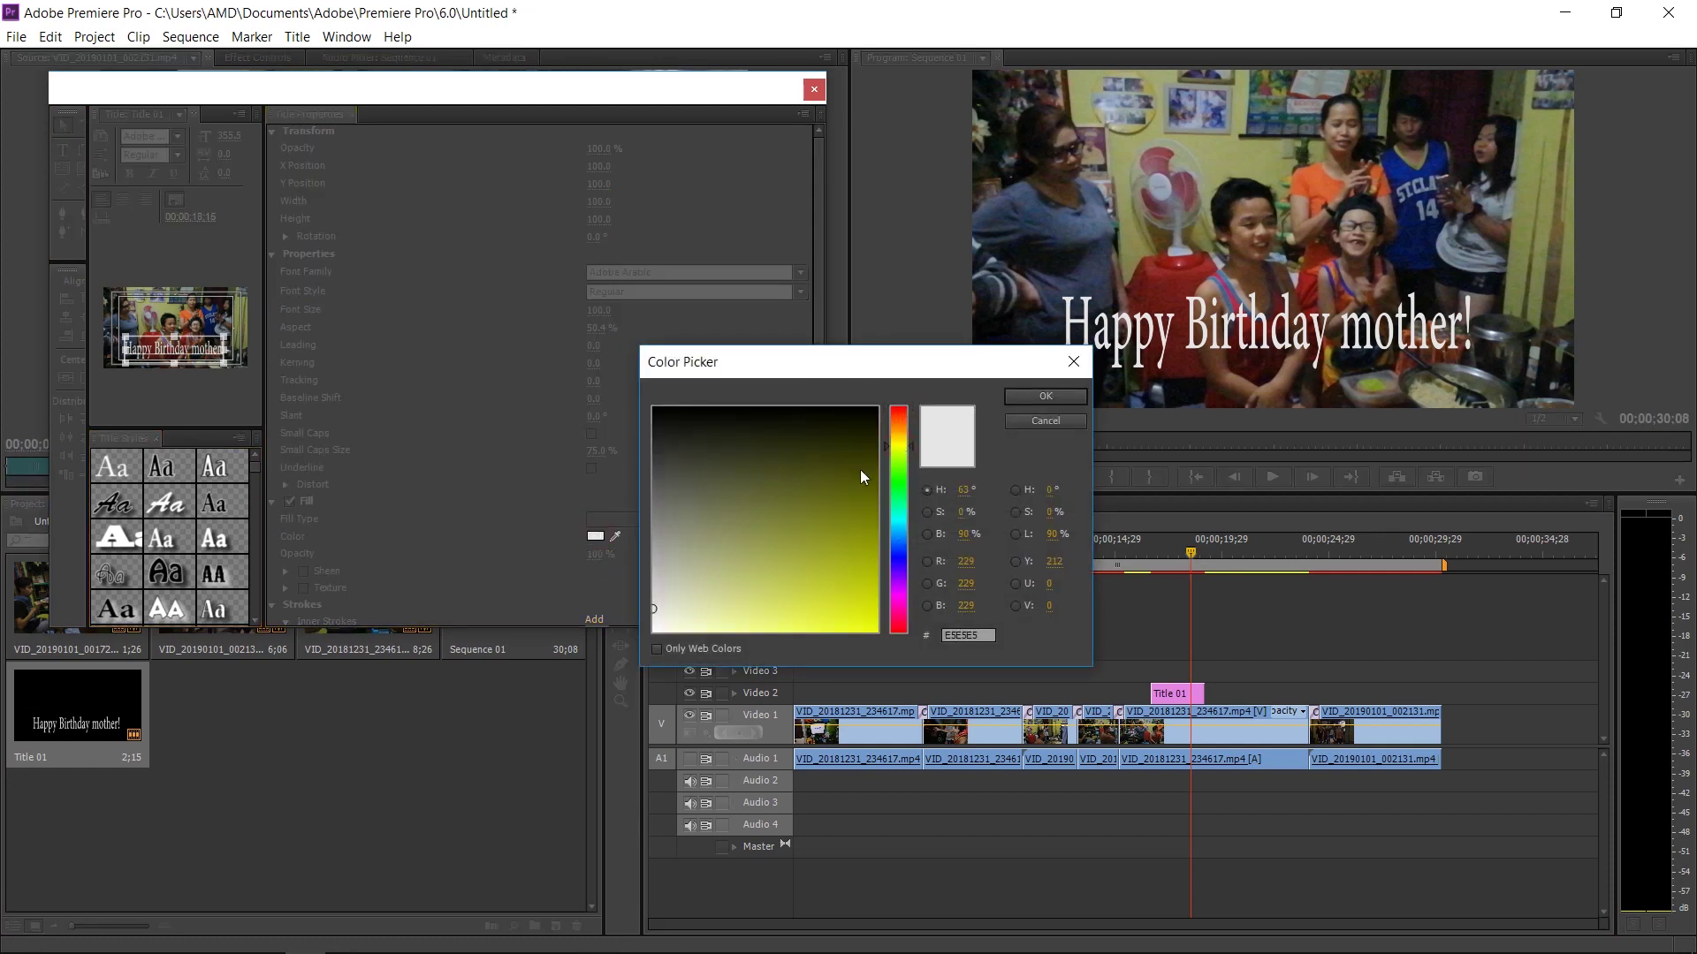
pyautogui.click(873, 620)
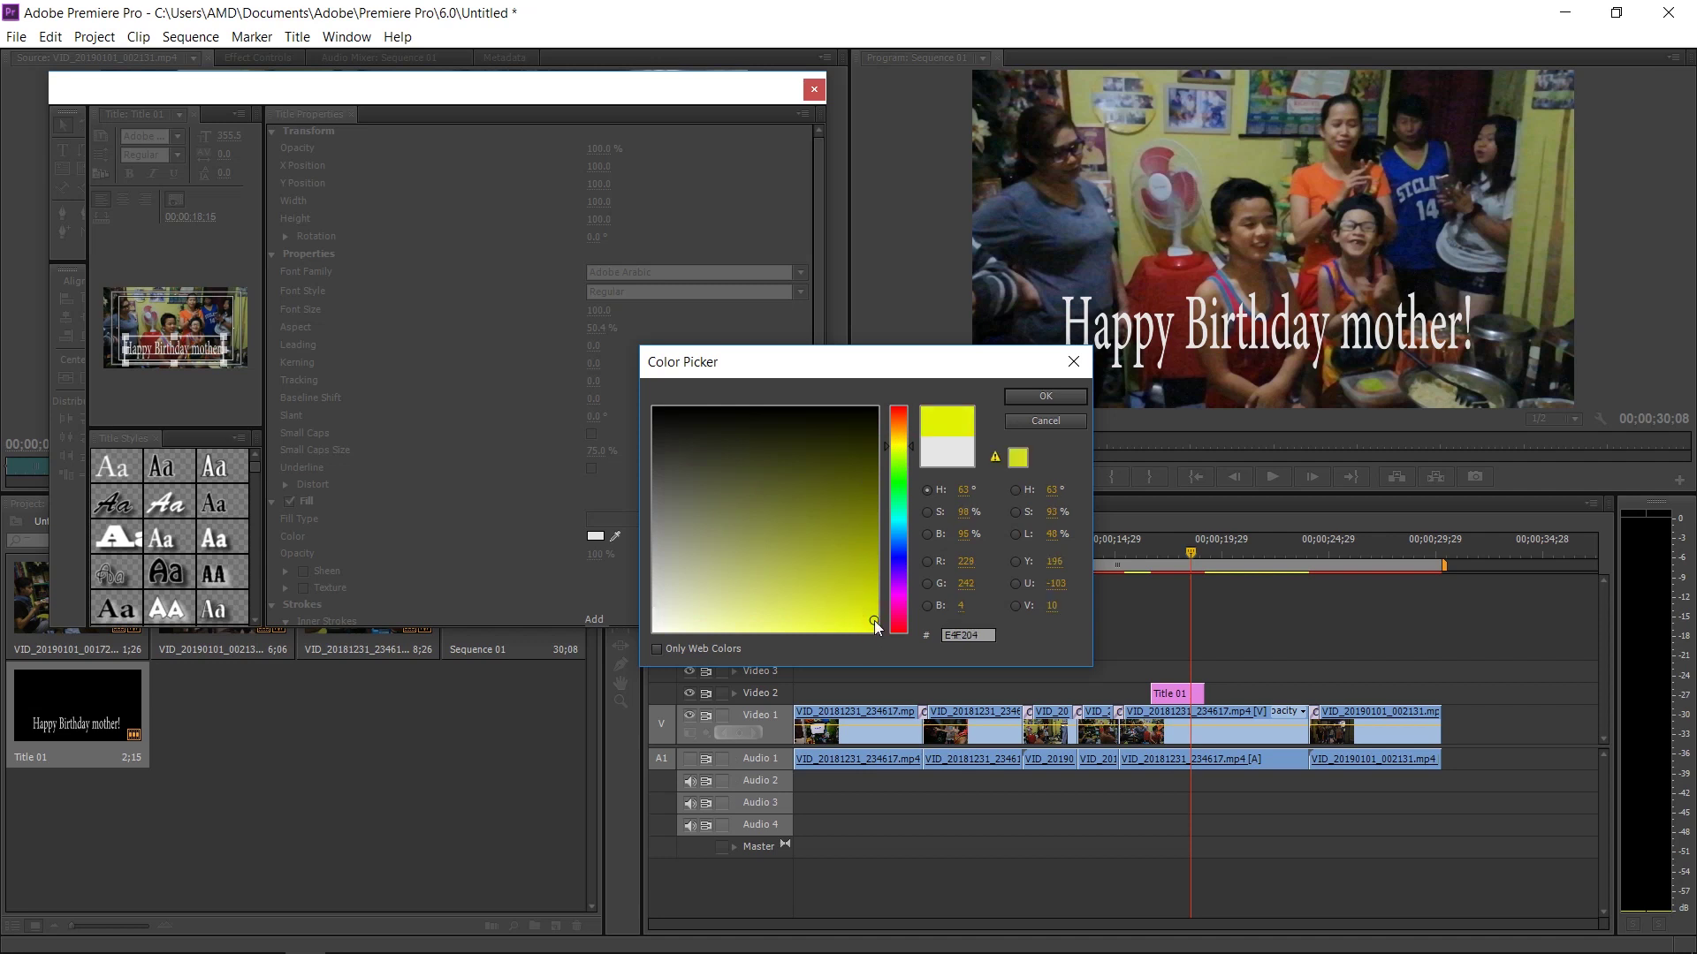
pyautogui.click(870, 601)
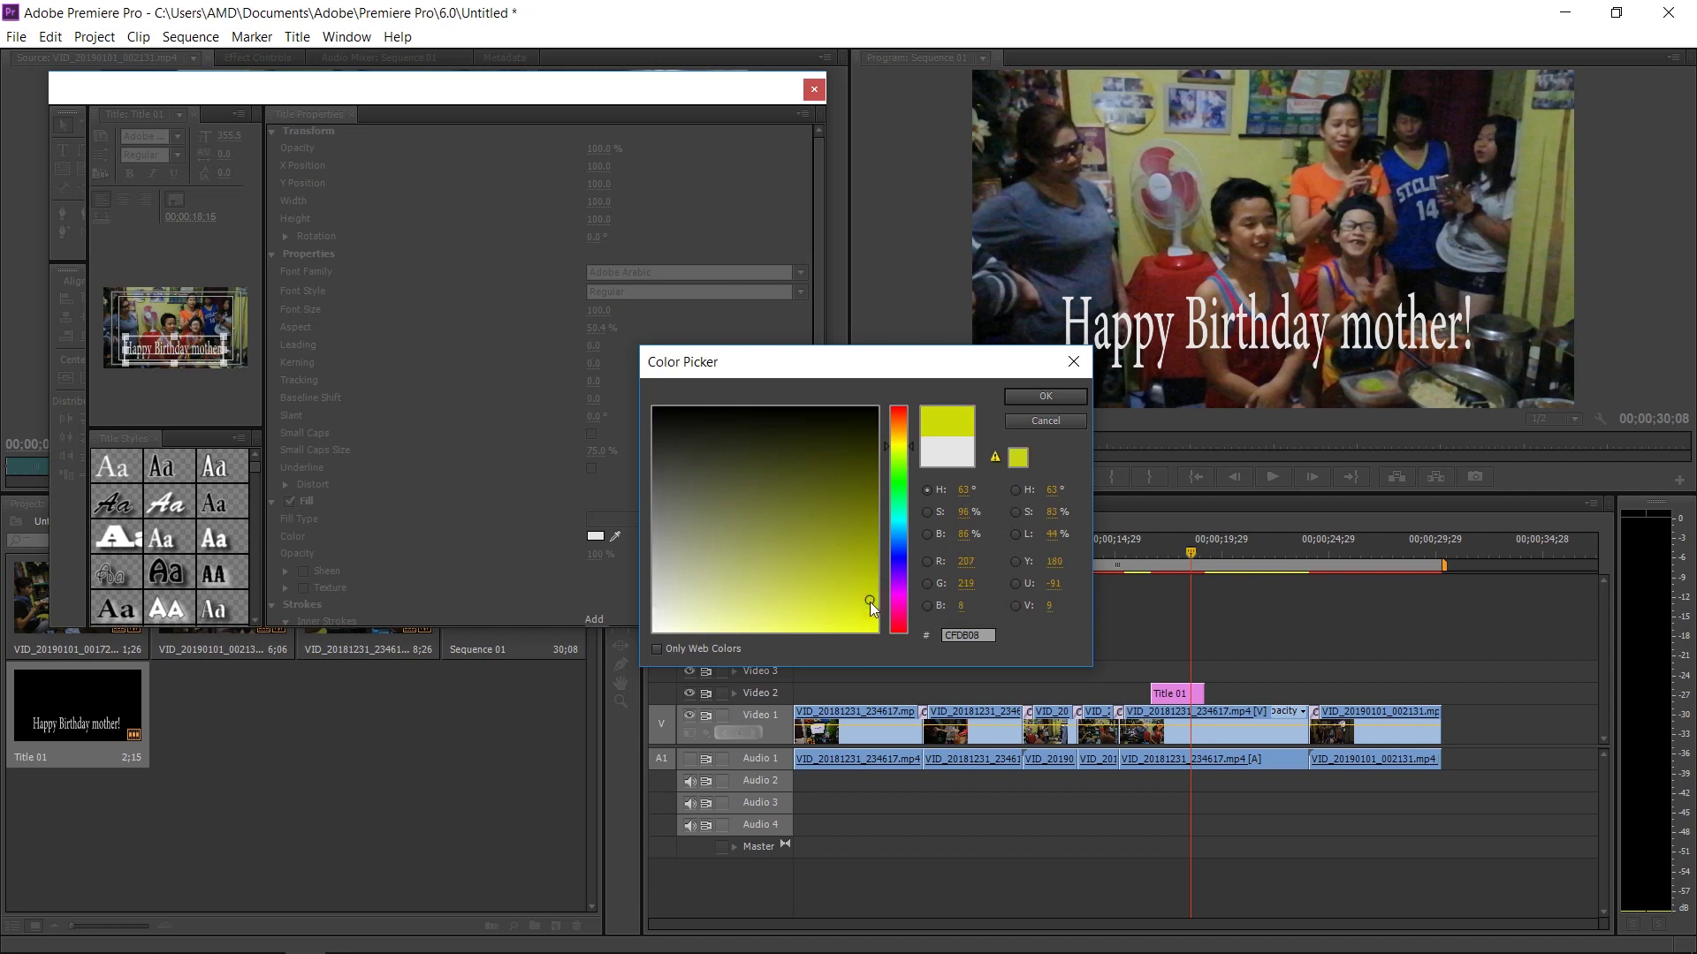
pyautogui.click(1031, 397)
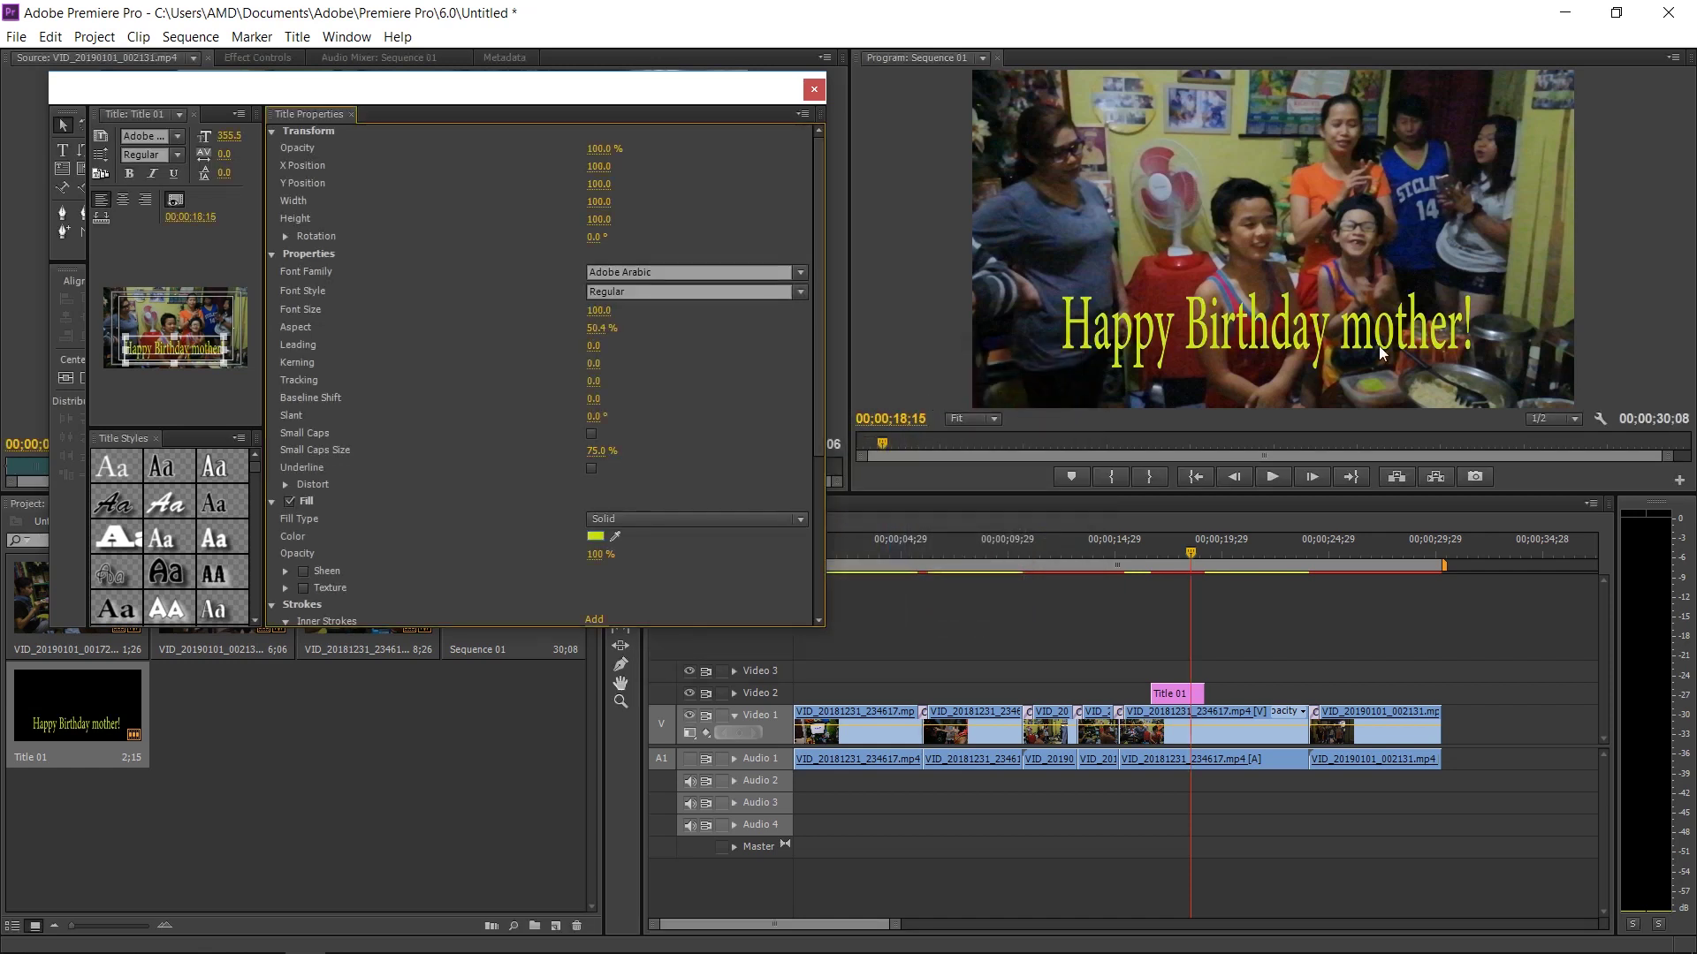
pyautogui.click(813, 89)
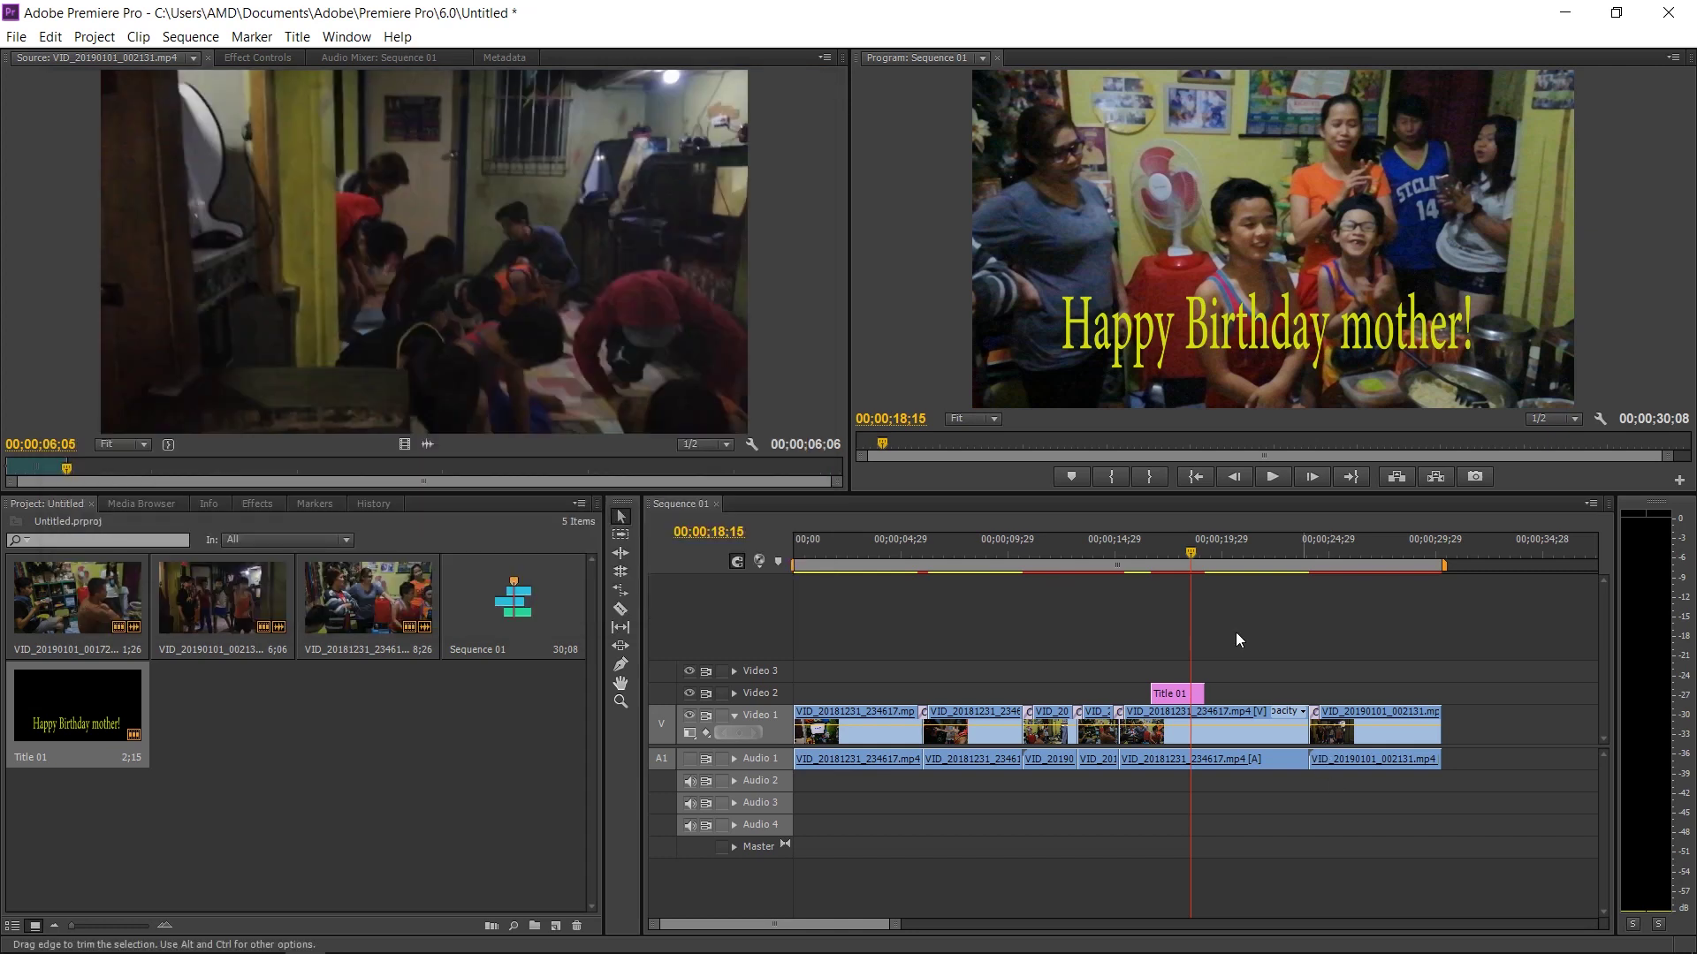
# Step: Trim the end of Title 01 on Video 2 slightly shorter and expand the clip's Motion settings
pyautogui.moveTo(1189, 550); pyautogui.dragTo(1153, 554)
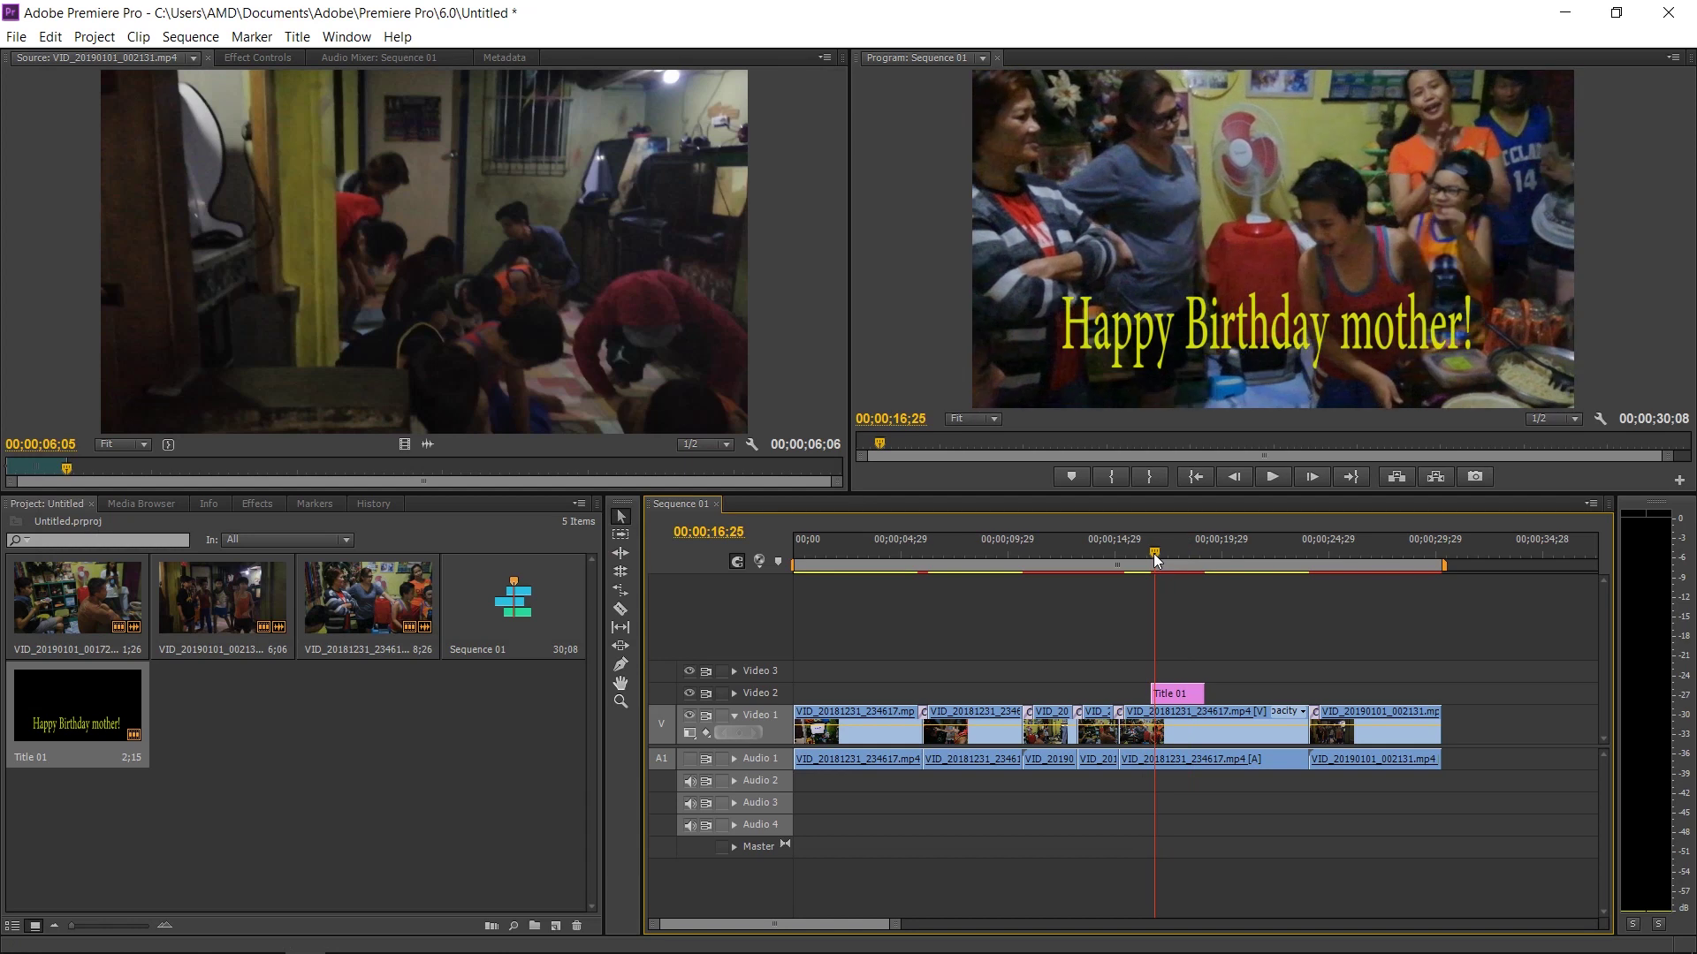
pyautogui.moveTo(1202, 695); pyautogui.dragTo(1195, 695)
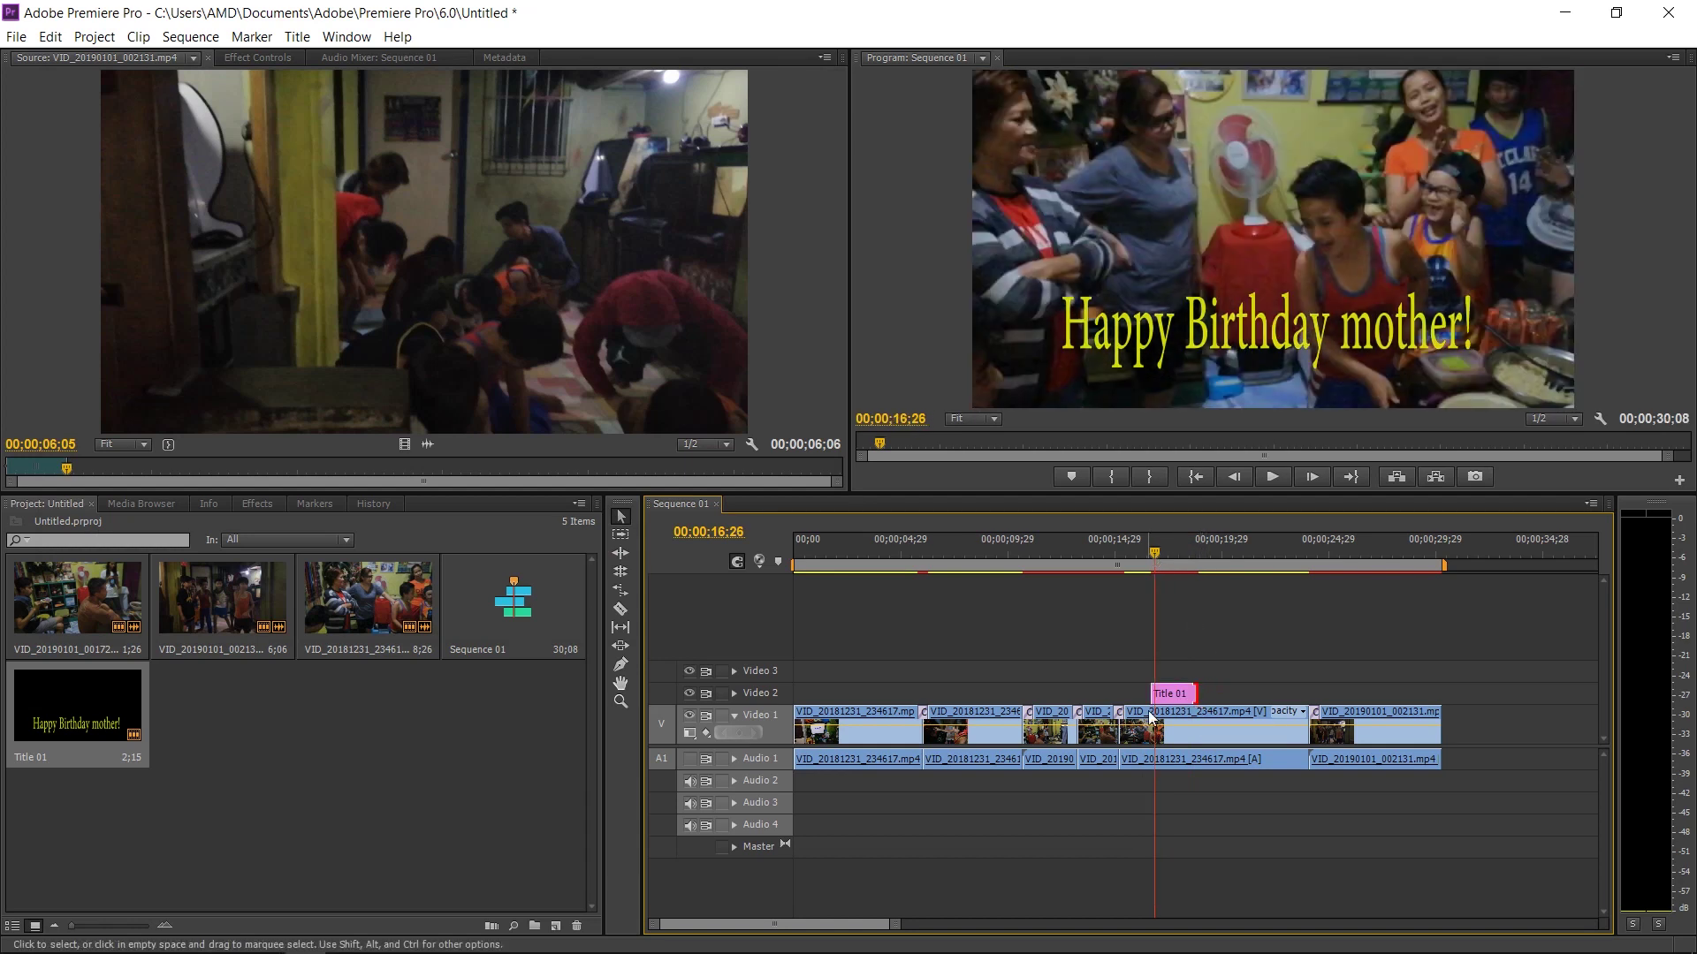
pyautogui.click(1173, 697)
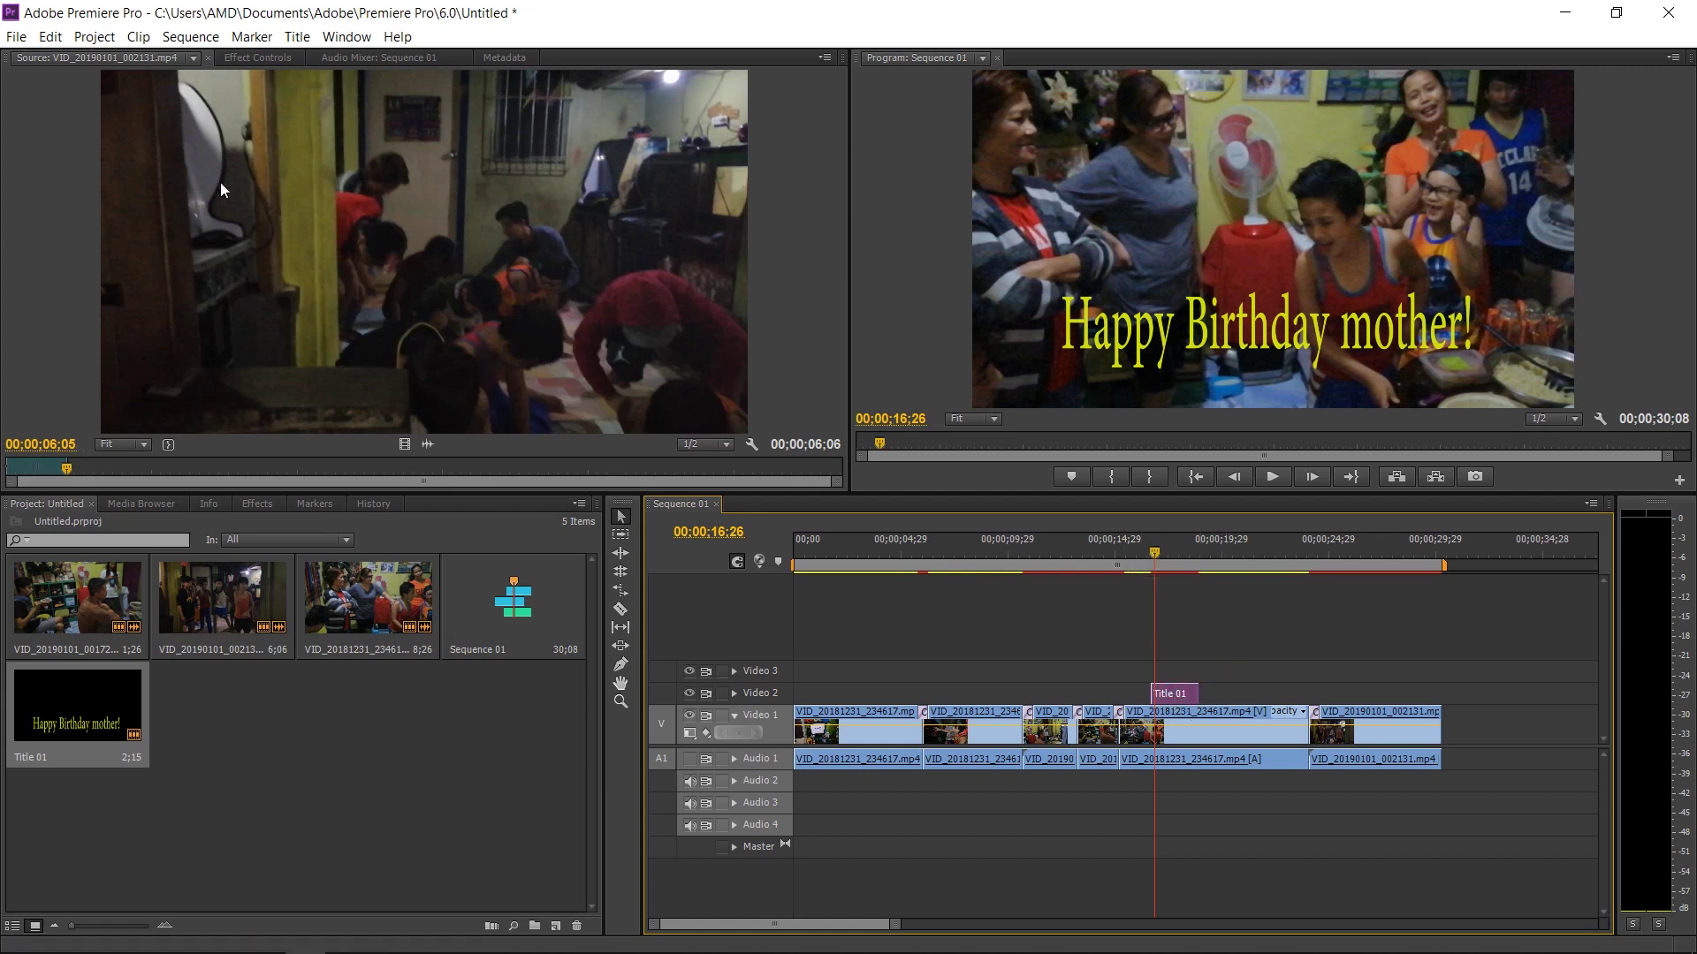
pyautogui.click(251, 59)
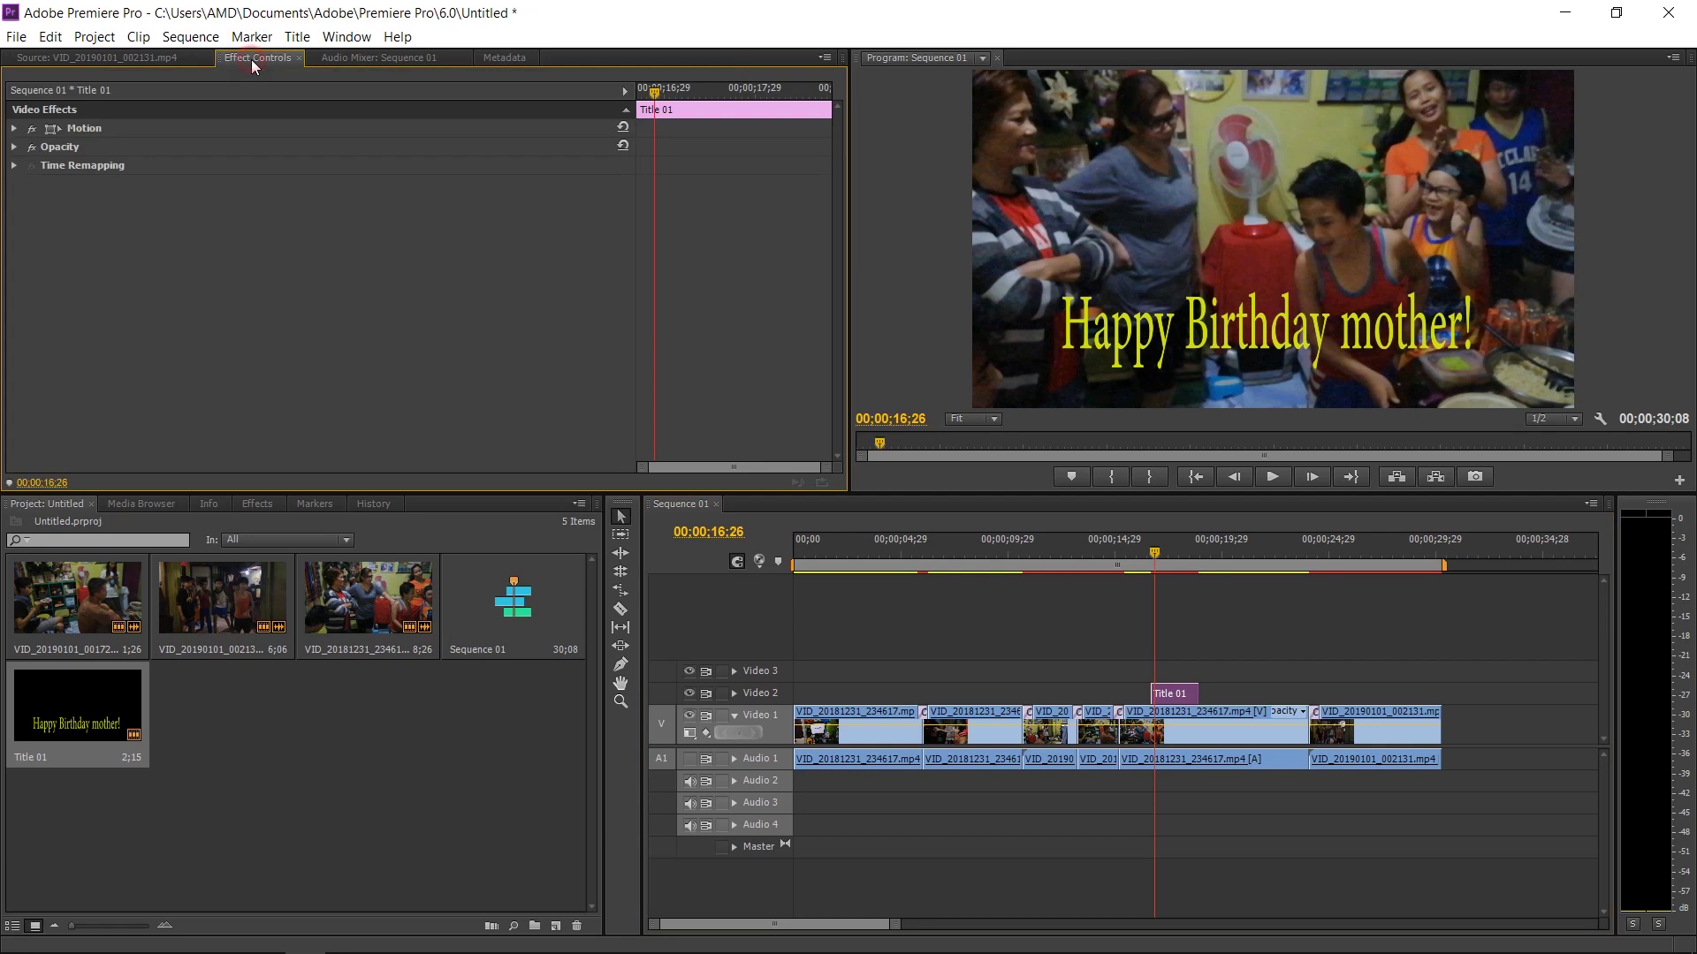
pyautogui.click(1163, 559)
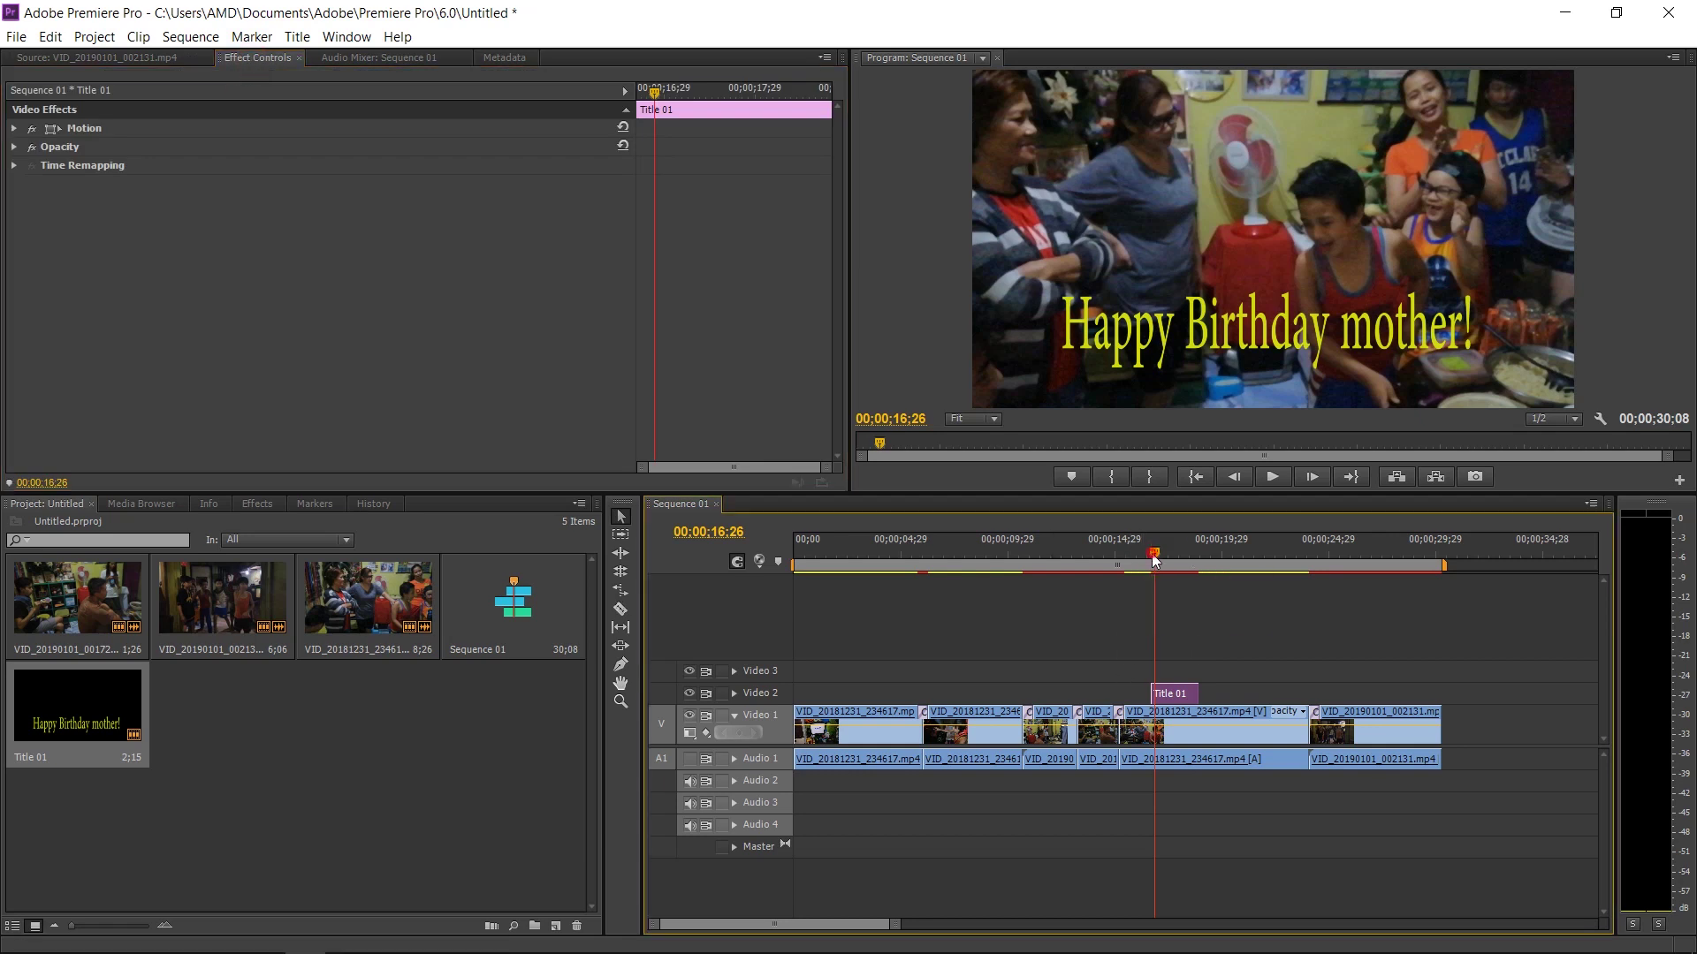
pyautogui.moveTo(1163, 559); pyautogui.dragTo(1156, 562)
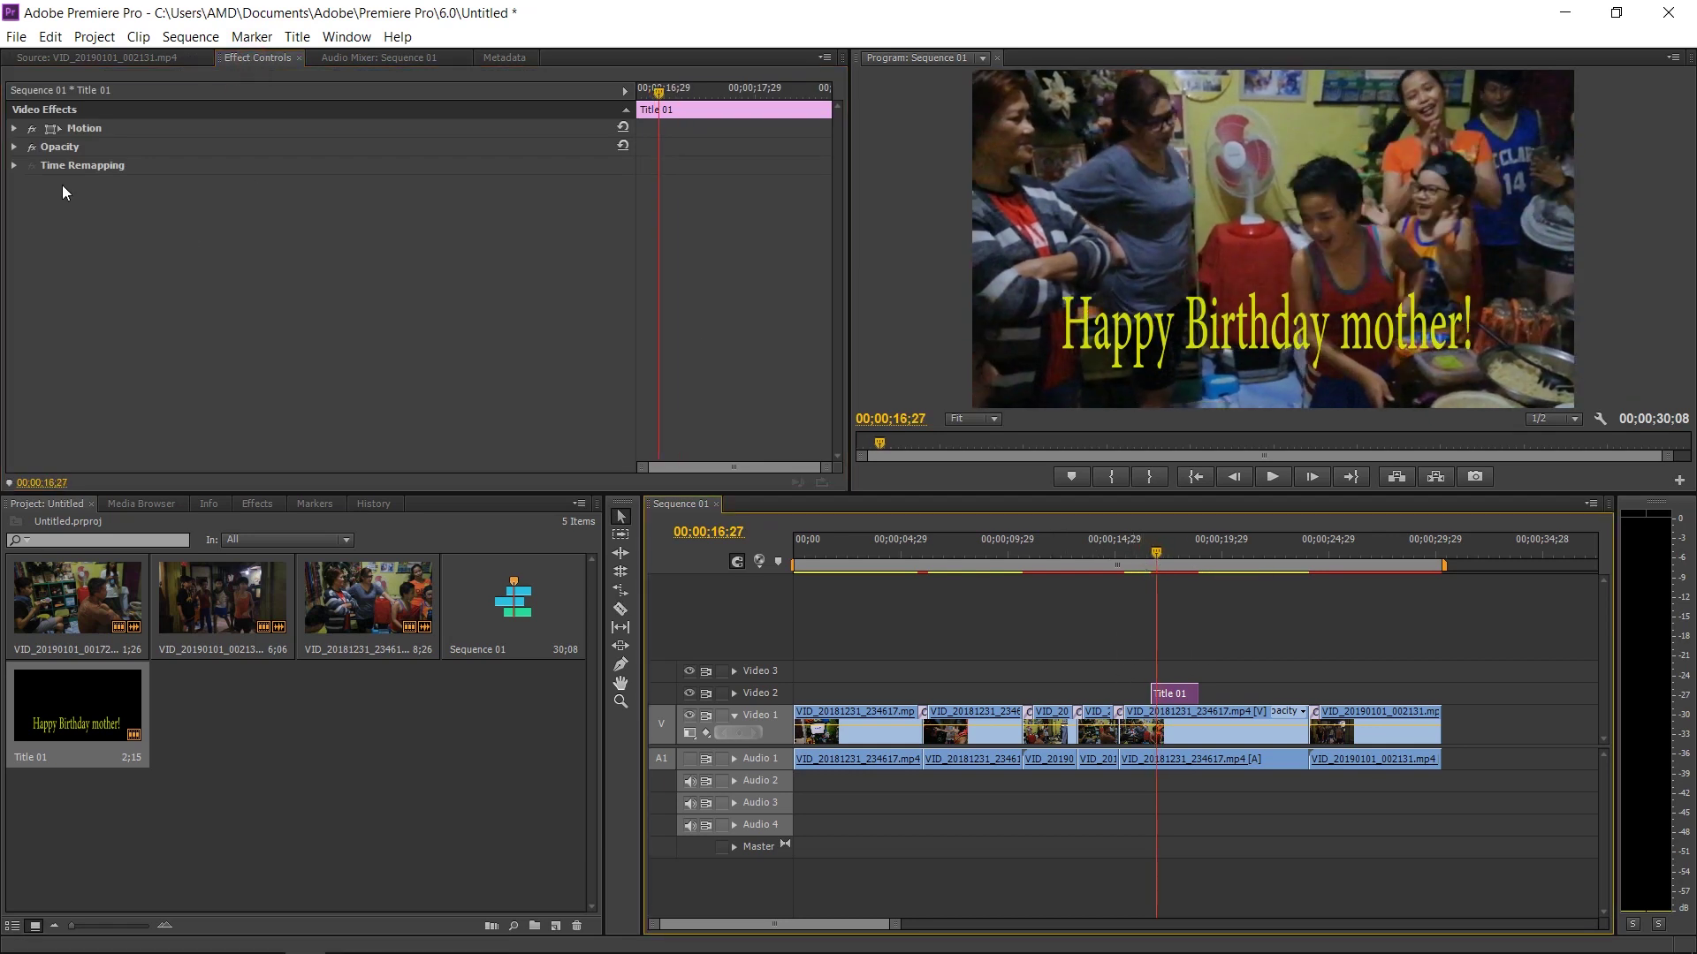
pyautogui.click(14, 129)
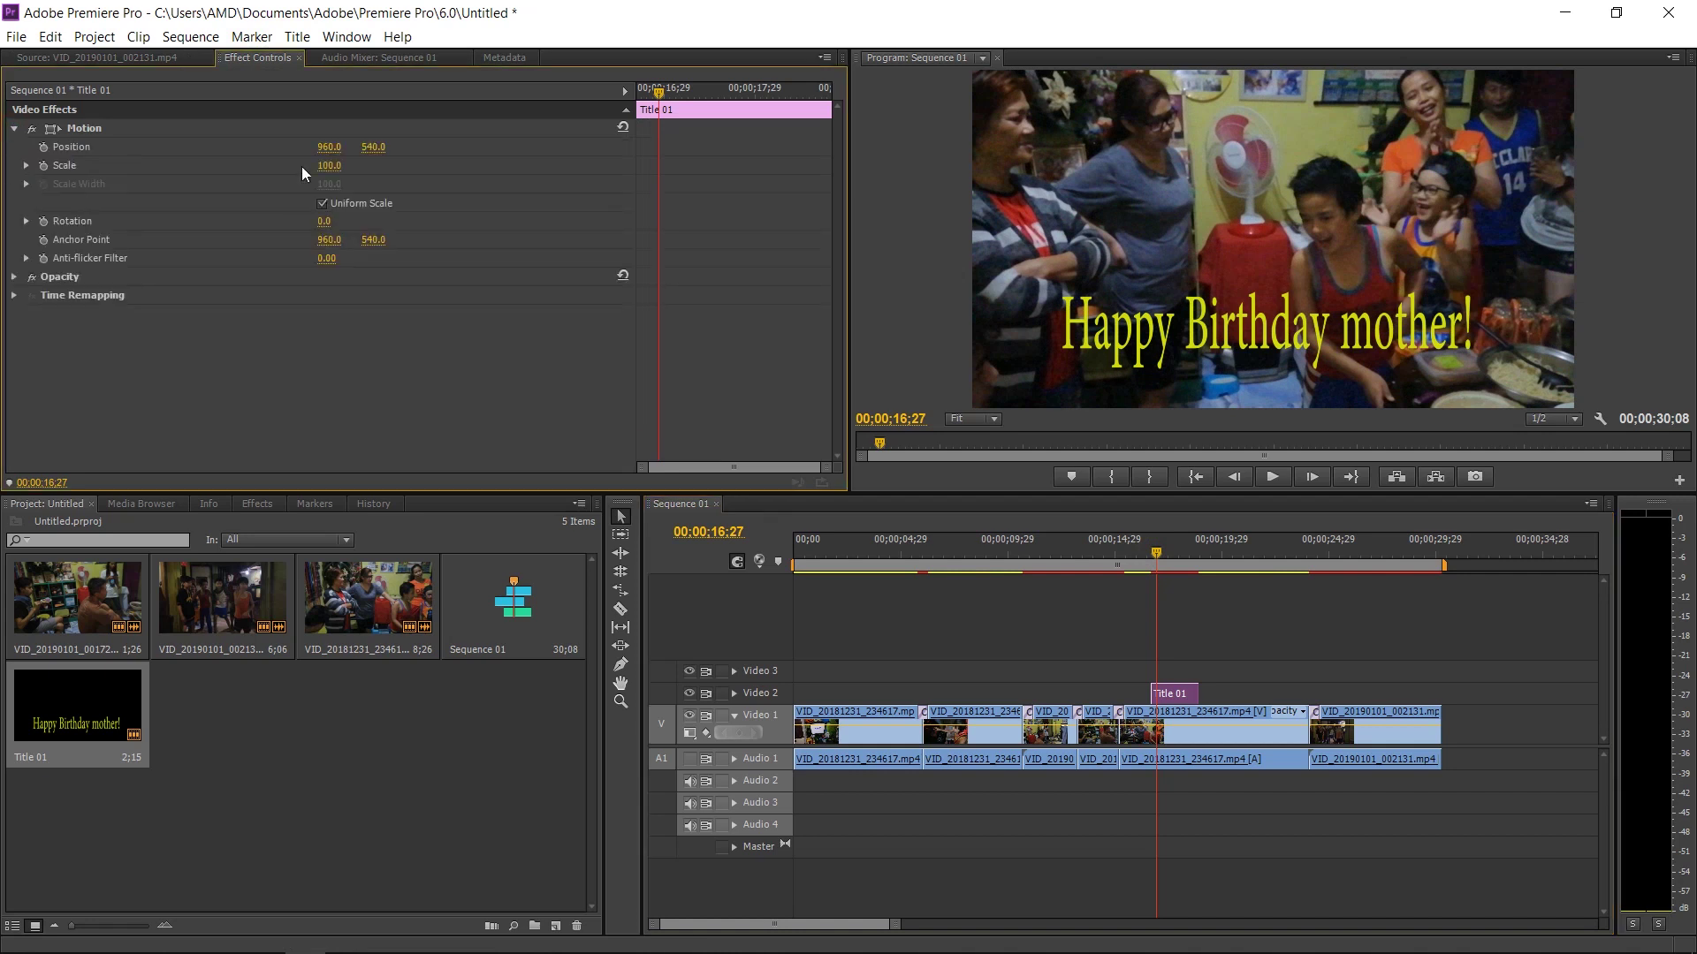
# Step: Keyframe the Scale of Title 01 to grow from 0 at 00;00;16;21 to 100 at the end of the clip
pyautogui.click(1155, 550)
pyautogui.moveTo(1154, 549); pyautogui.dragTo(1149, 550)
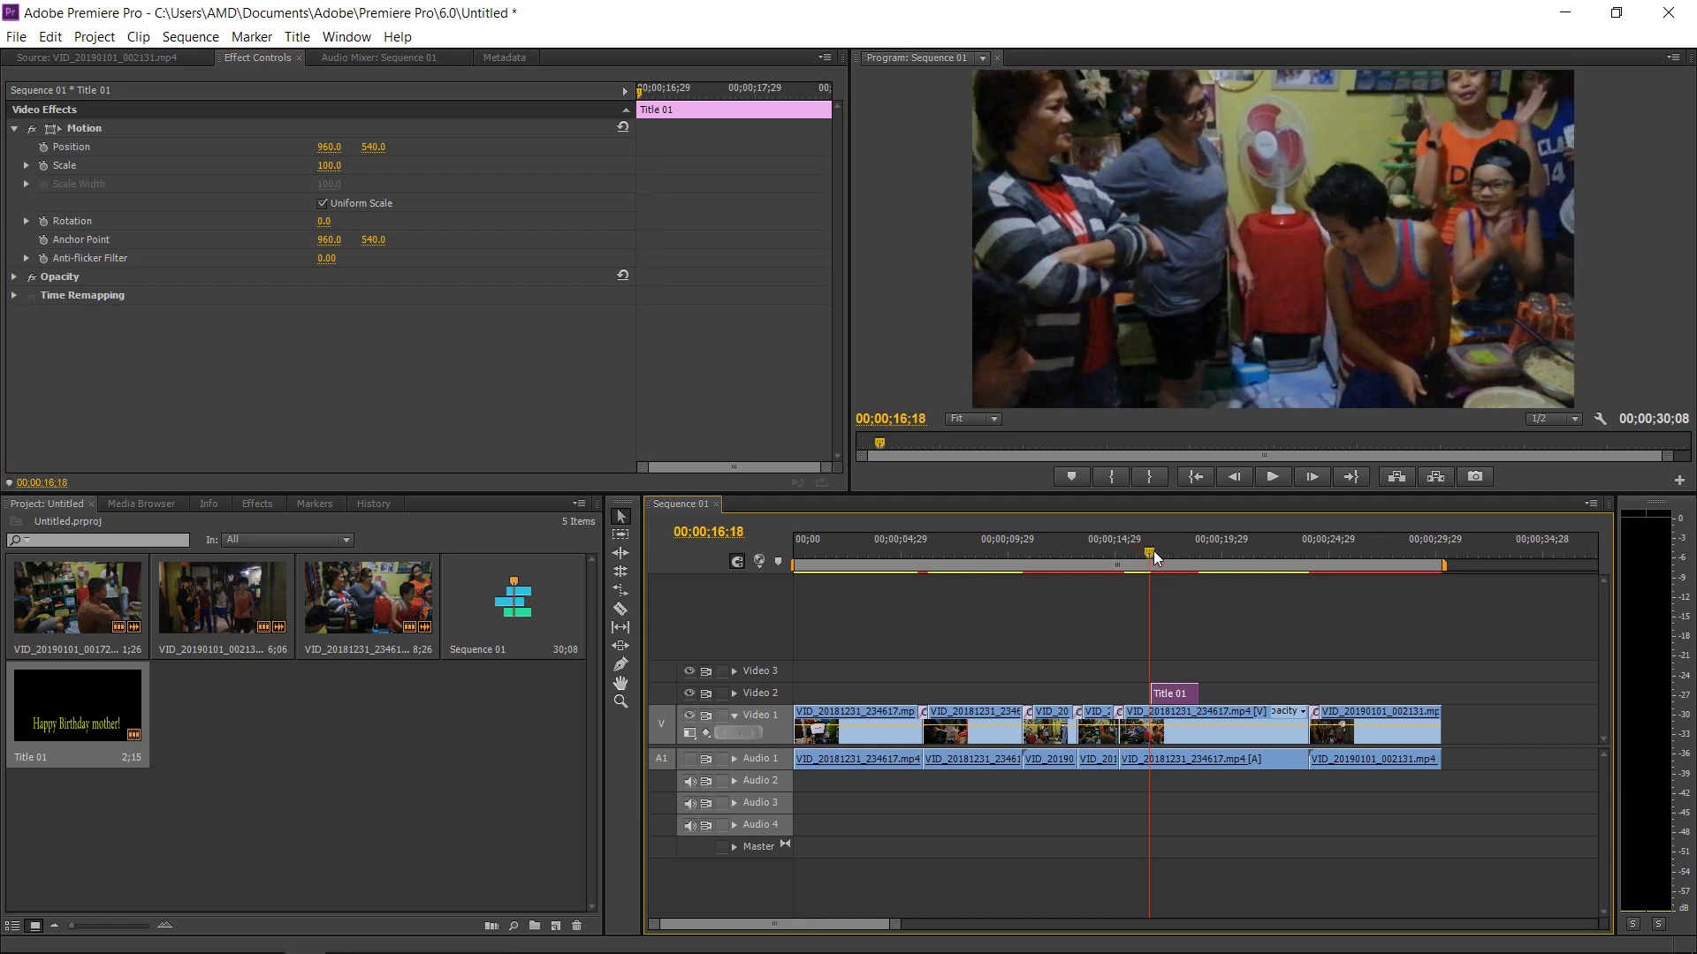
pyautogui.moveTo(1152, 550); pyautogui.dragTo(1153, 550)
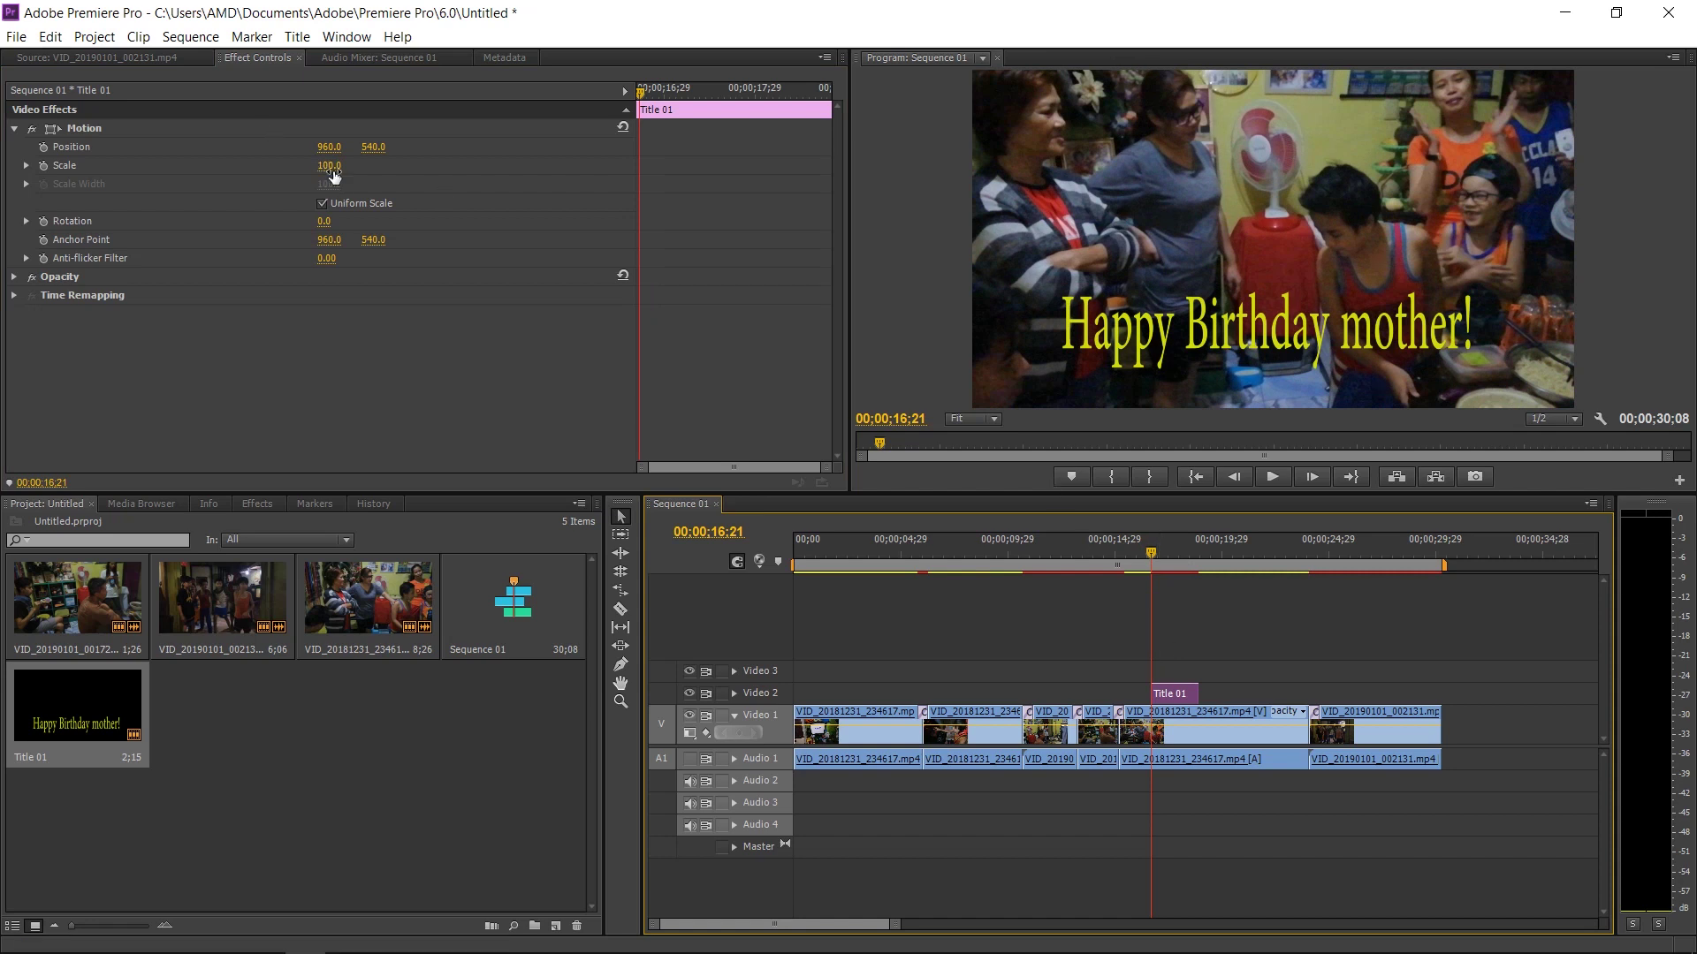
pyautogui.click(43, 166)
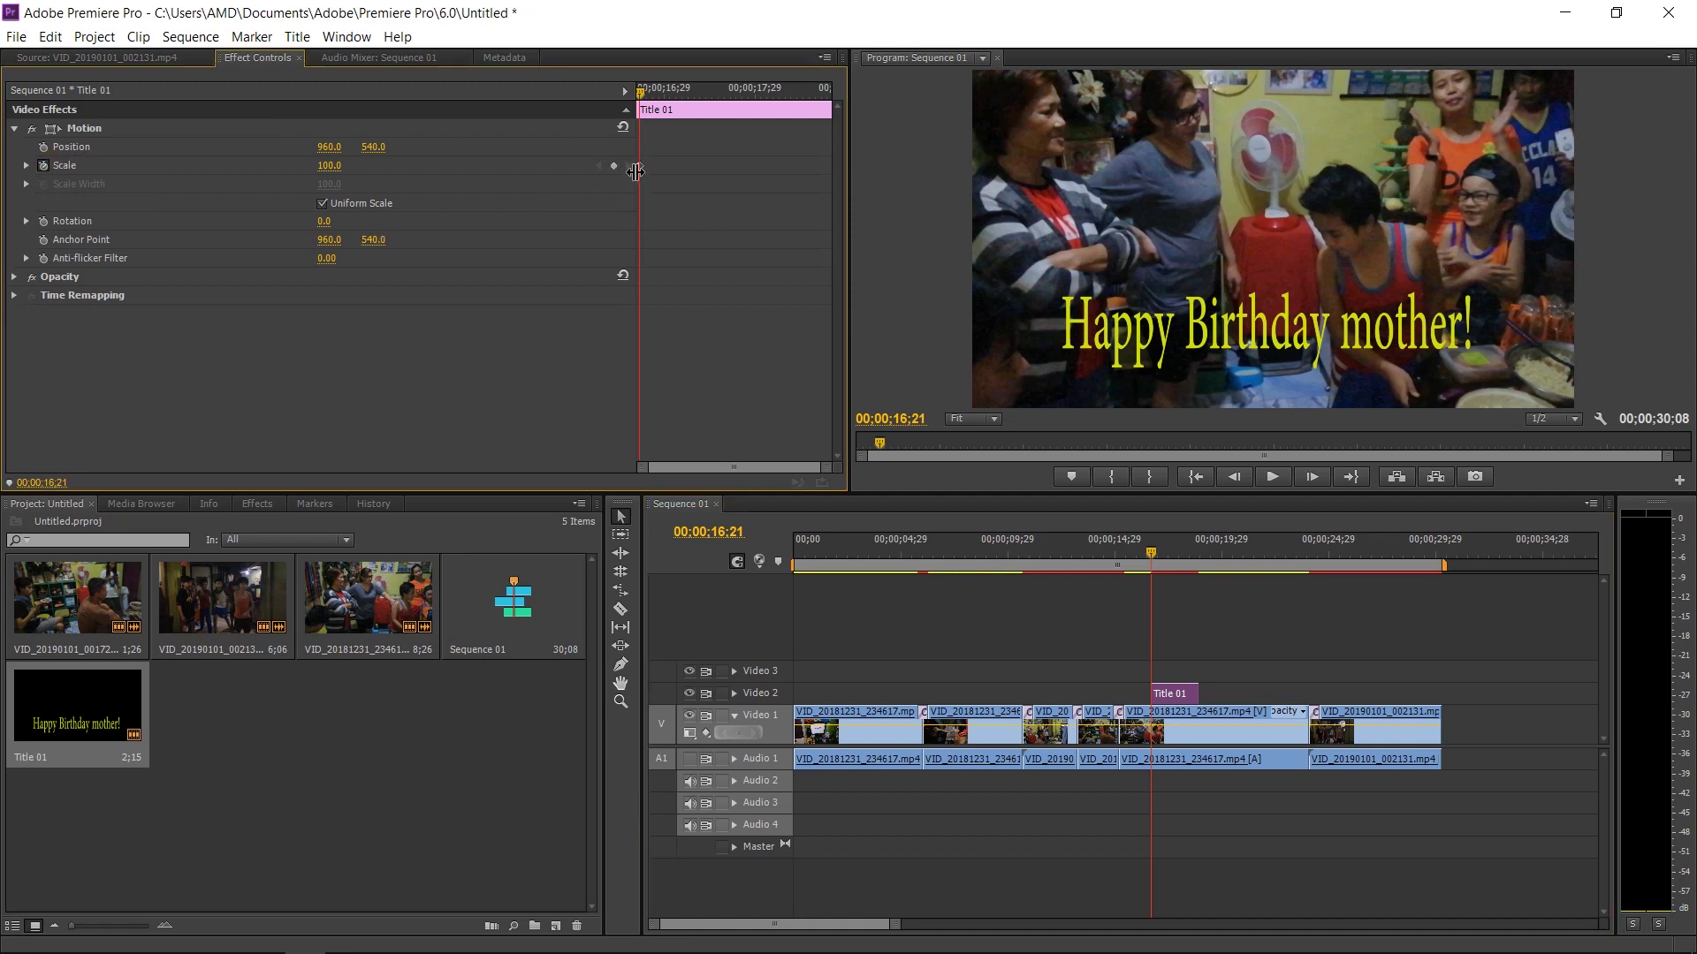
pyautogui.moveTo(642, 167); pyautogui.dragTo(834, 183)
pyautogui.moveTo(327, 168); pyautogui.dragTo(232, 167)
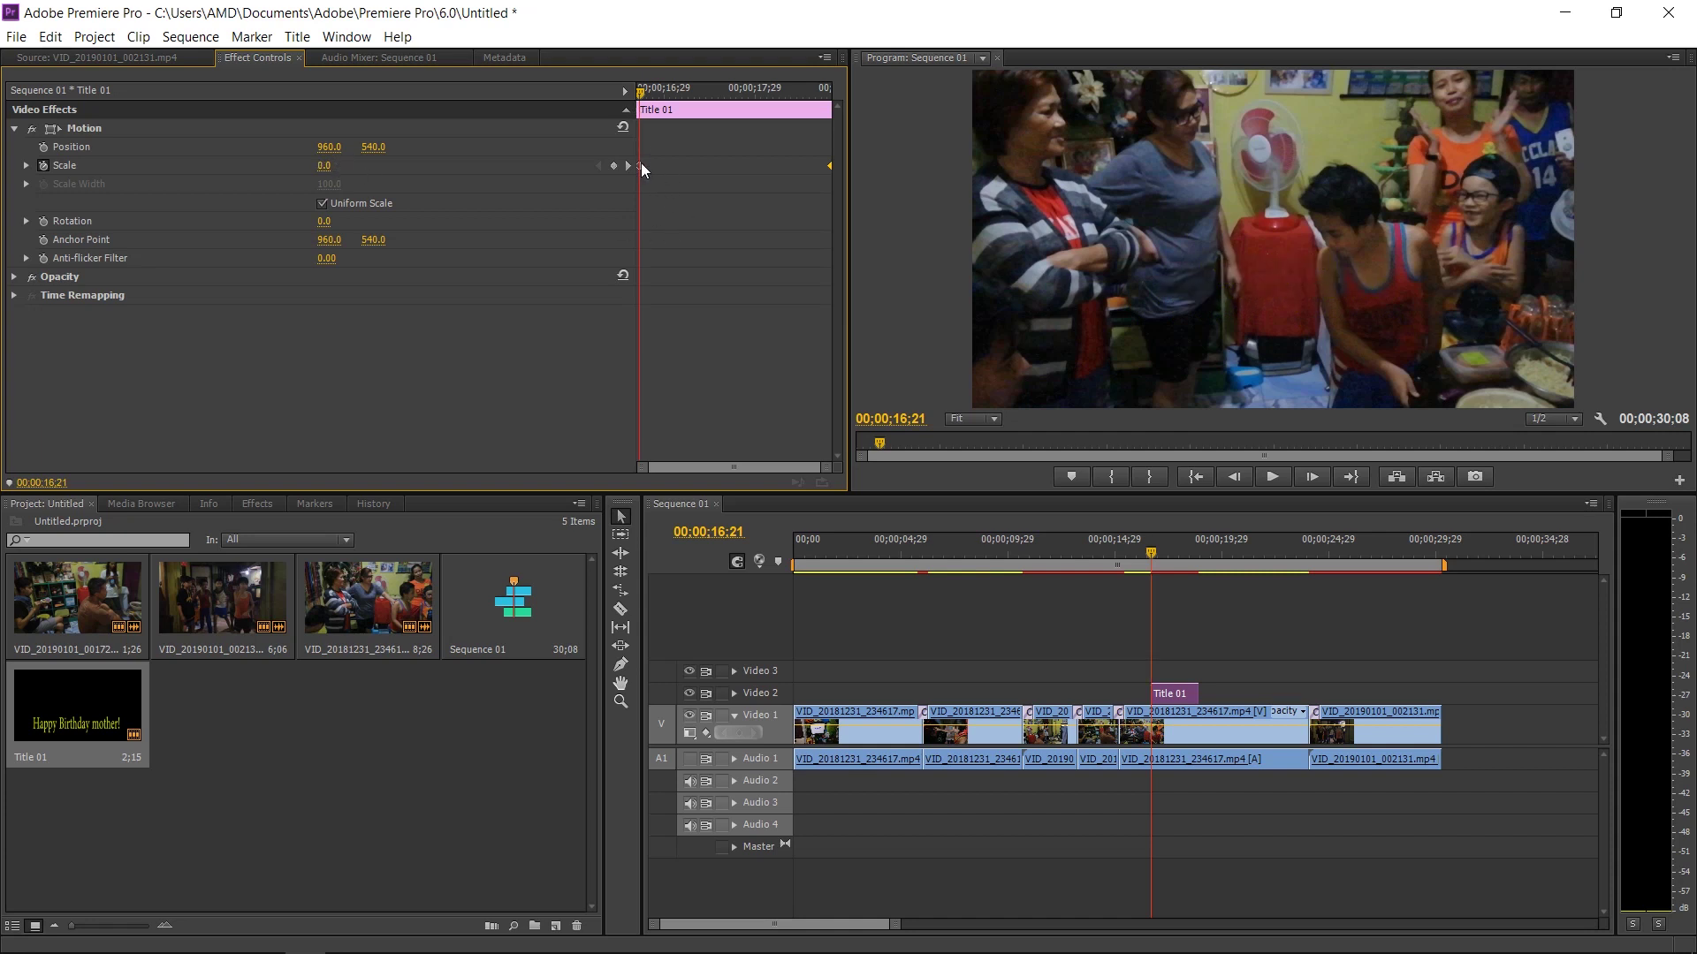
# Step: Apply Ease In to the first Scale keyframe of Title 01 and Ease Out to its last Scale keyframe
pyautogui.rightClick(640, 166)
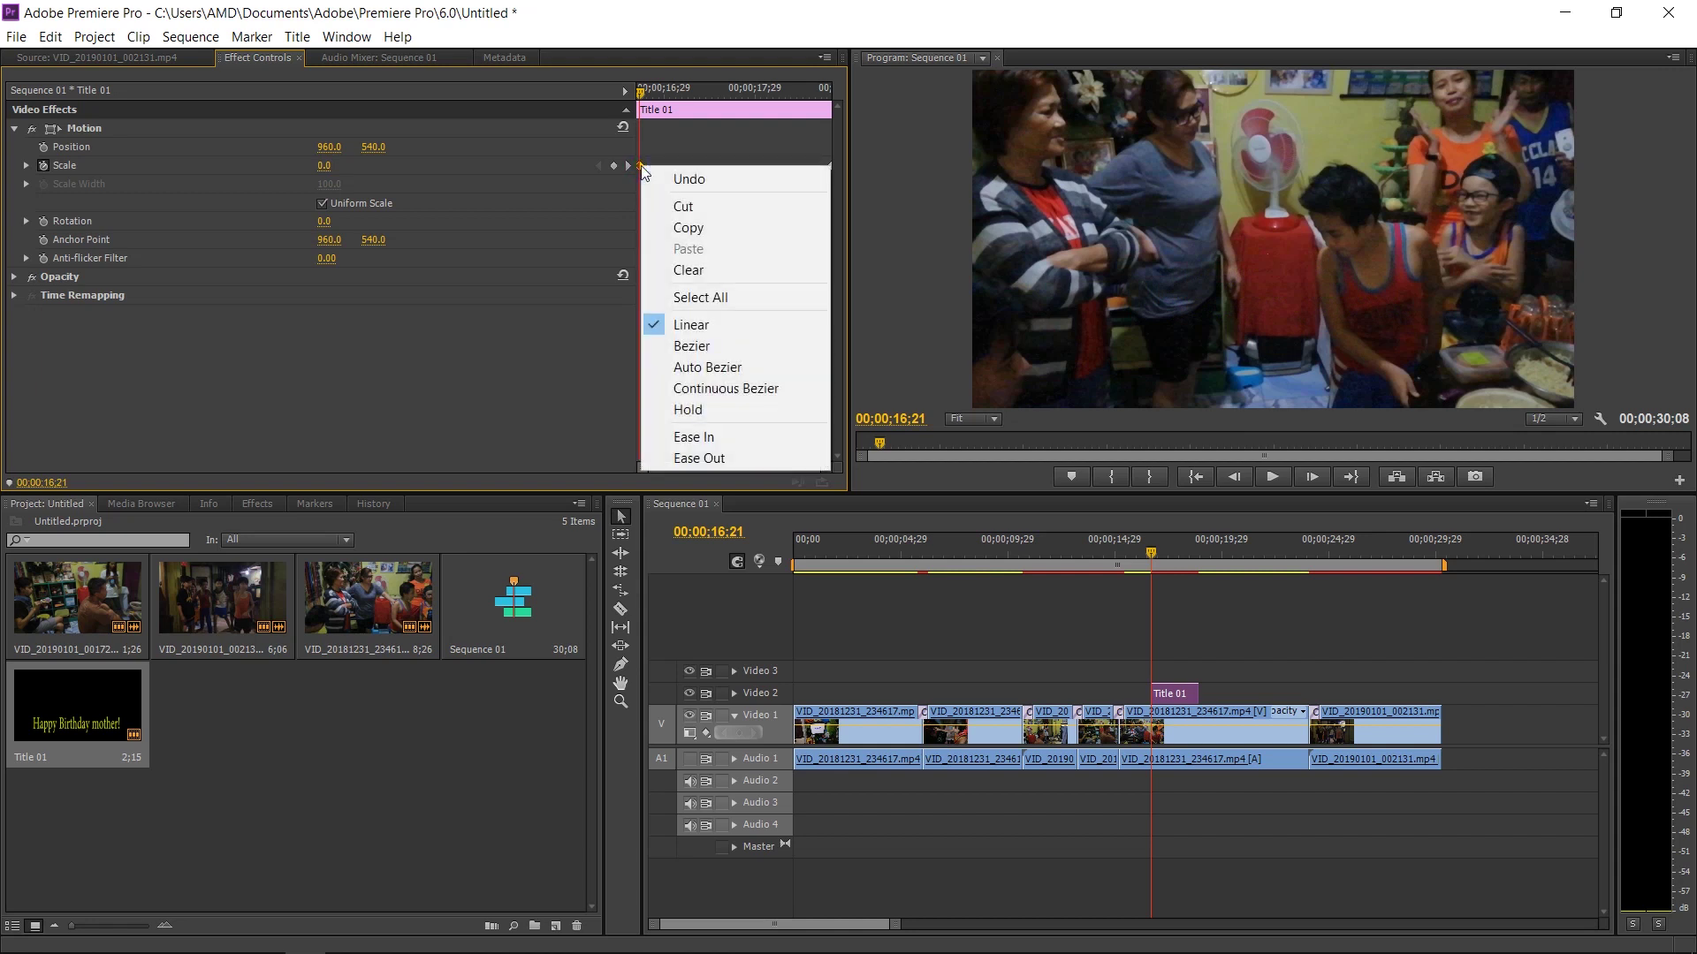
pyautogui.click(707, 436)
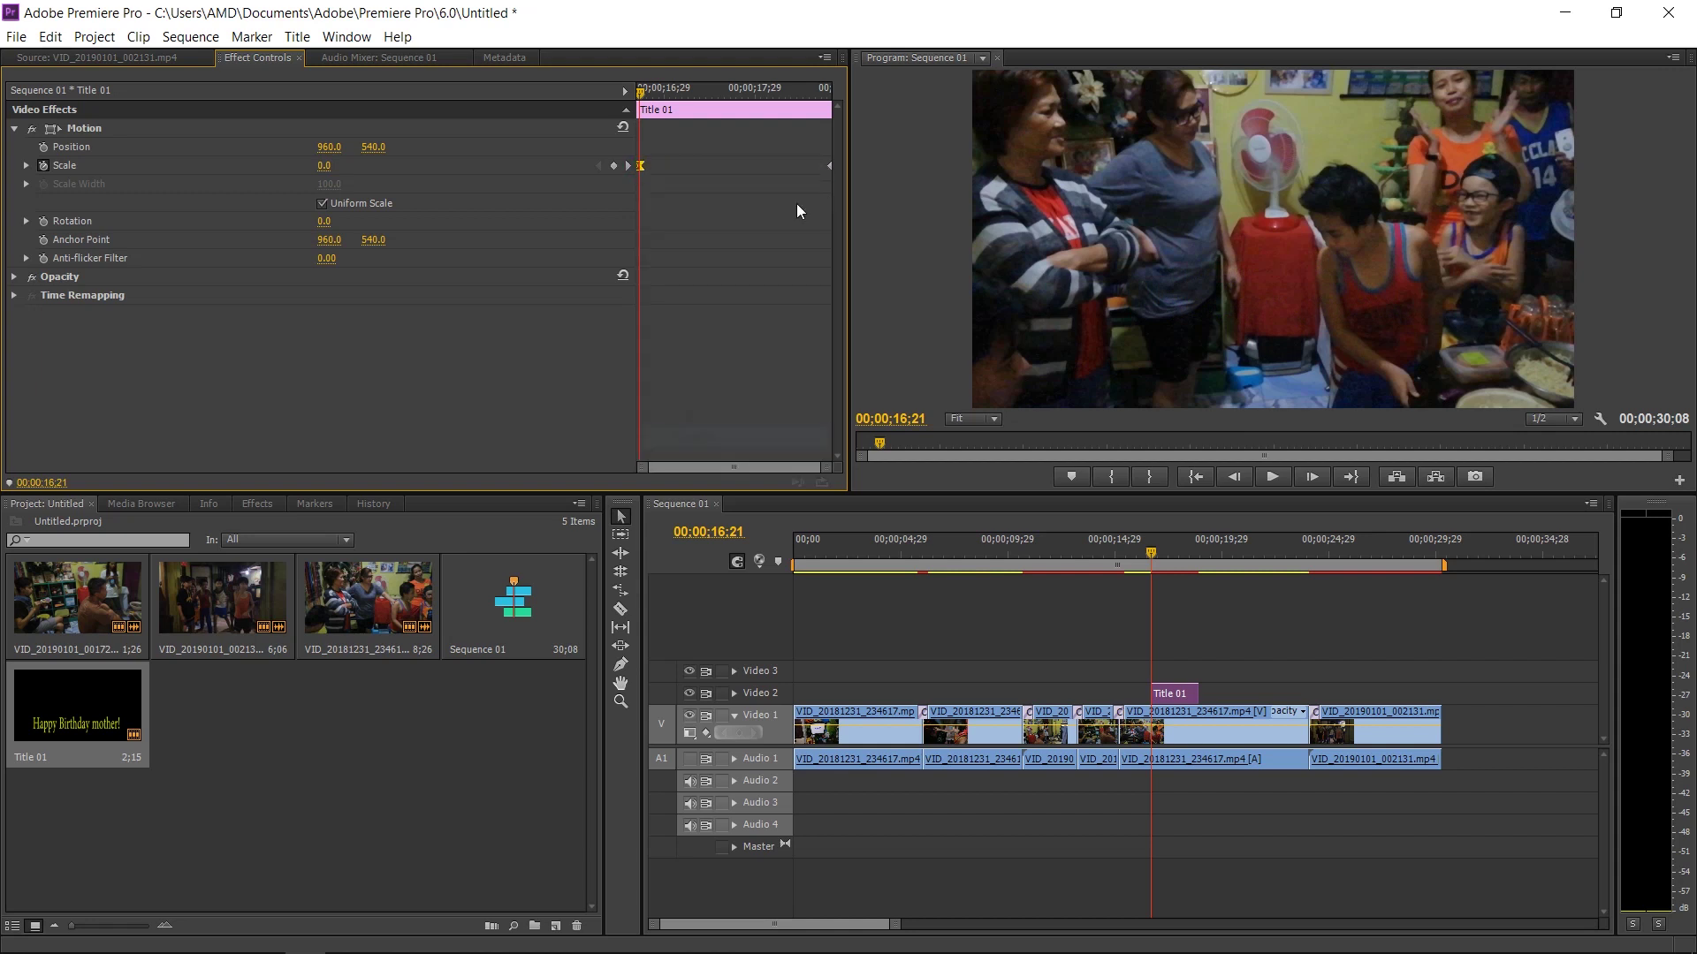
pyautogui.rightClick(830, 164)
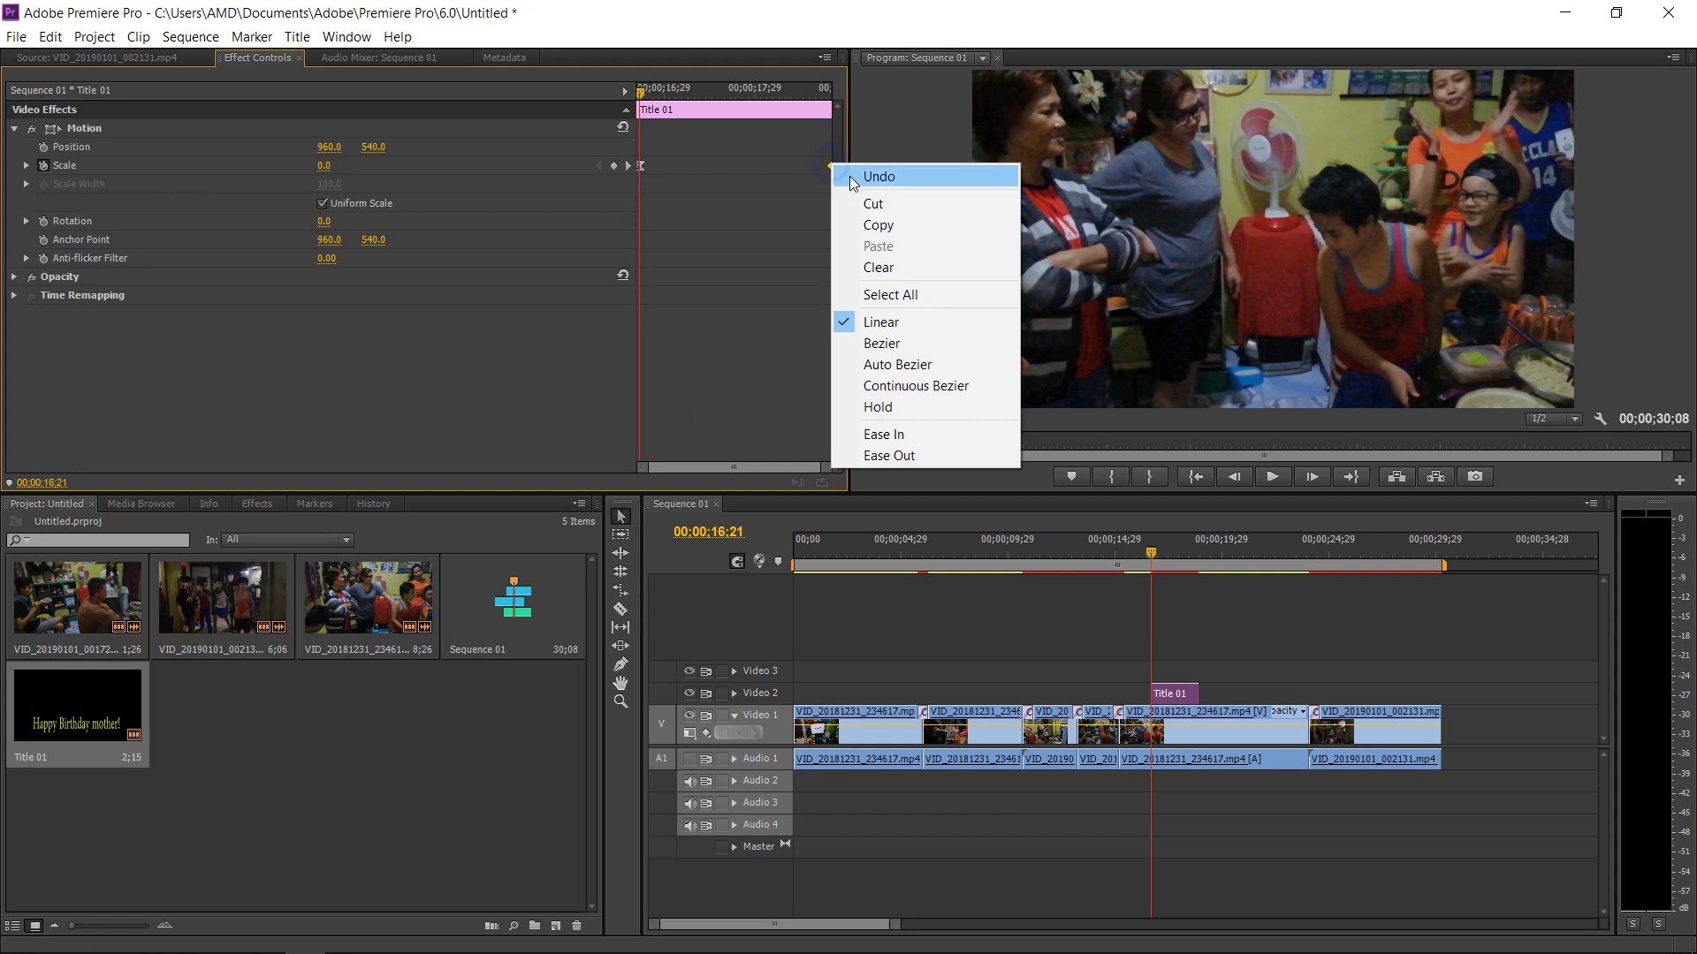
pyautogui.click(909, 456)
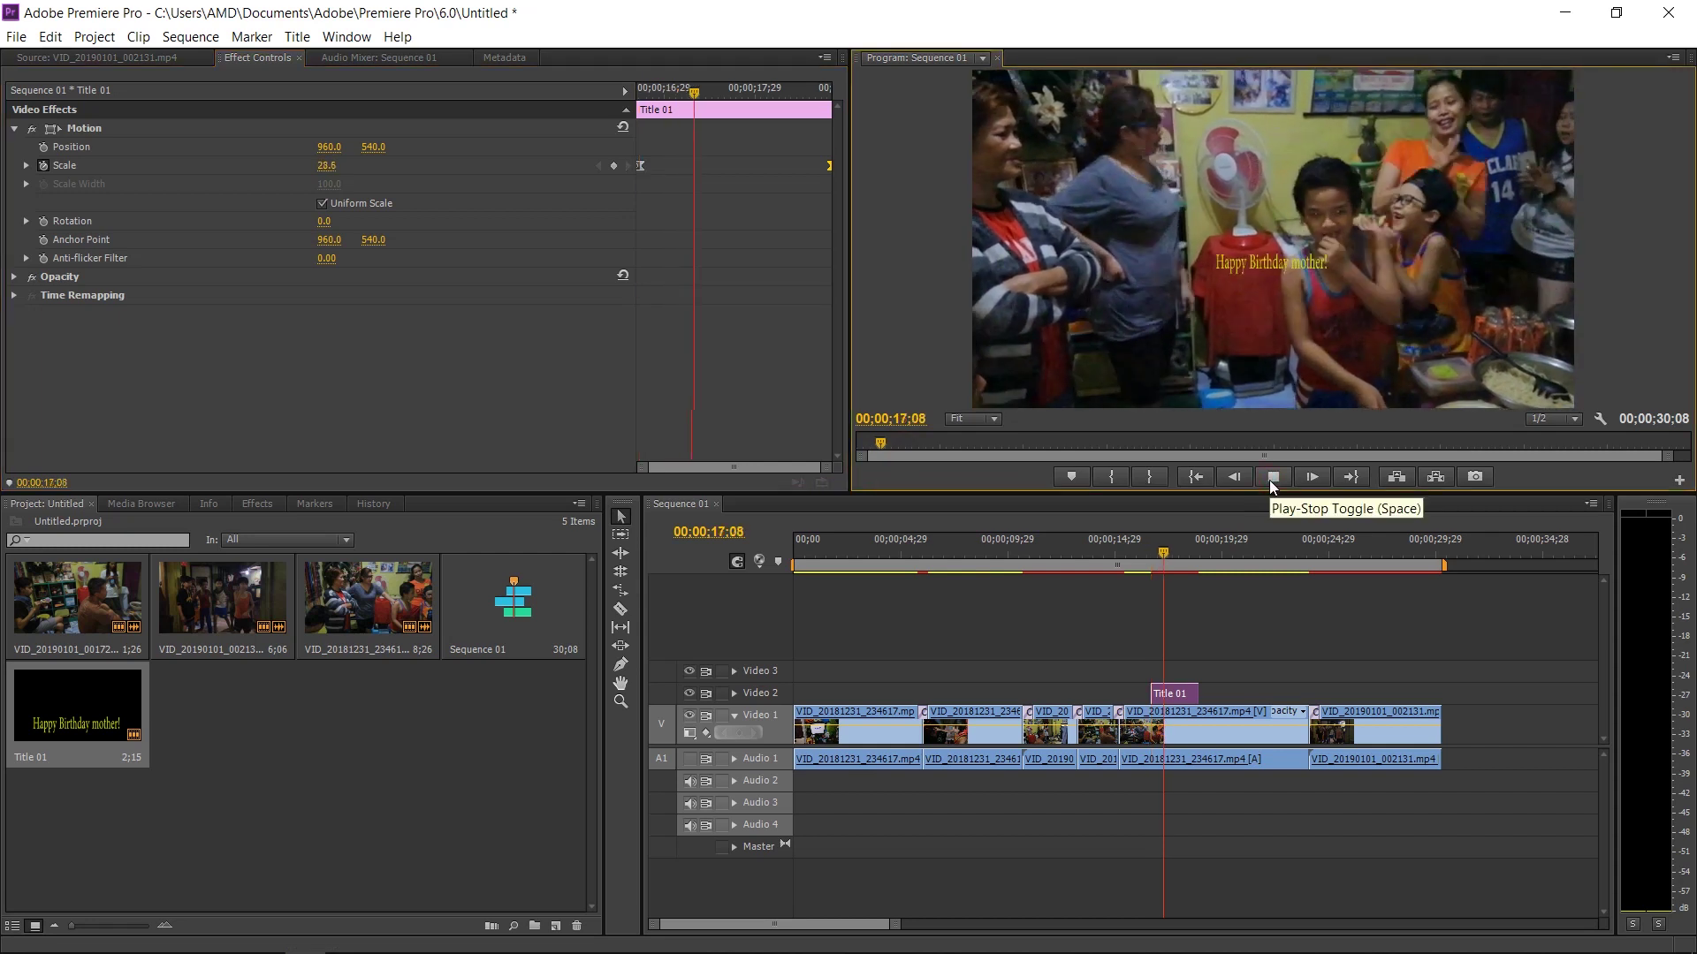
# Step: Preview the title's Scale animation and extend the end of Title 01 on Video 2 to about the 21-second mark
pyautogui.click(1272, 478)
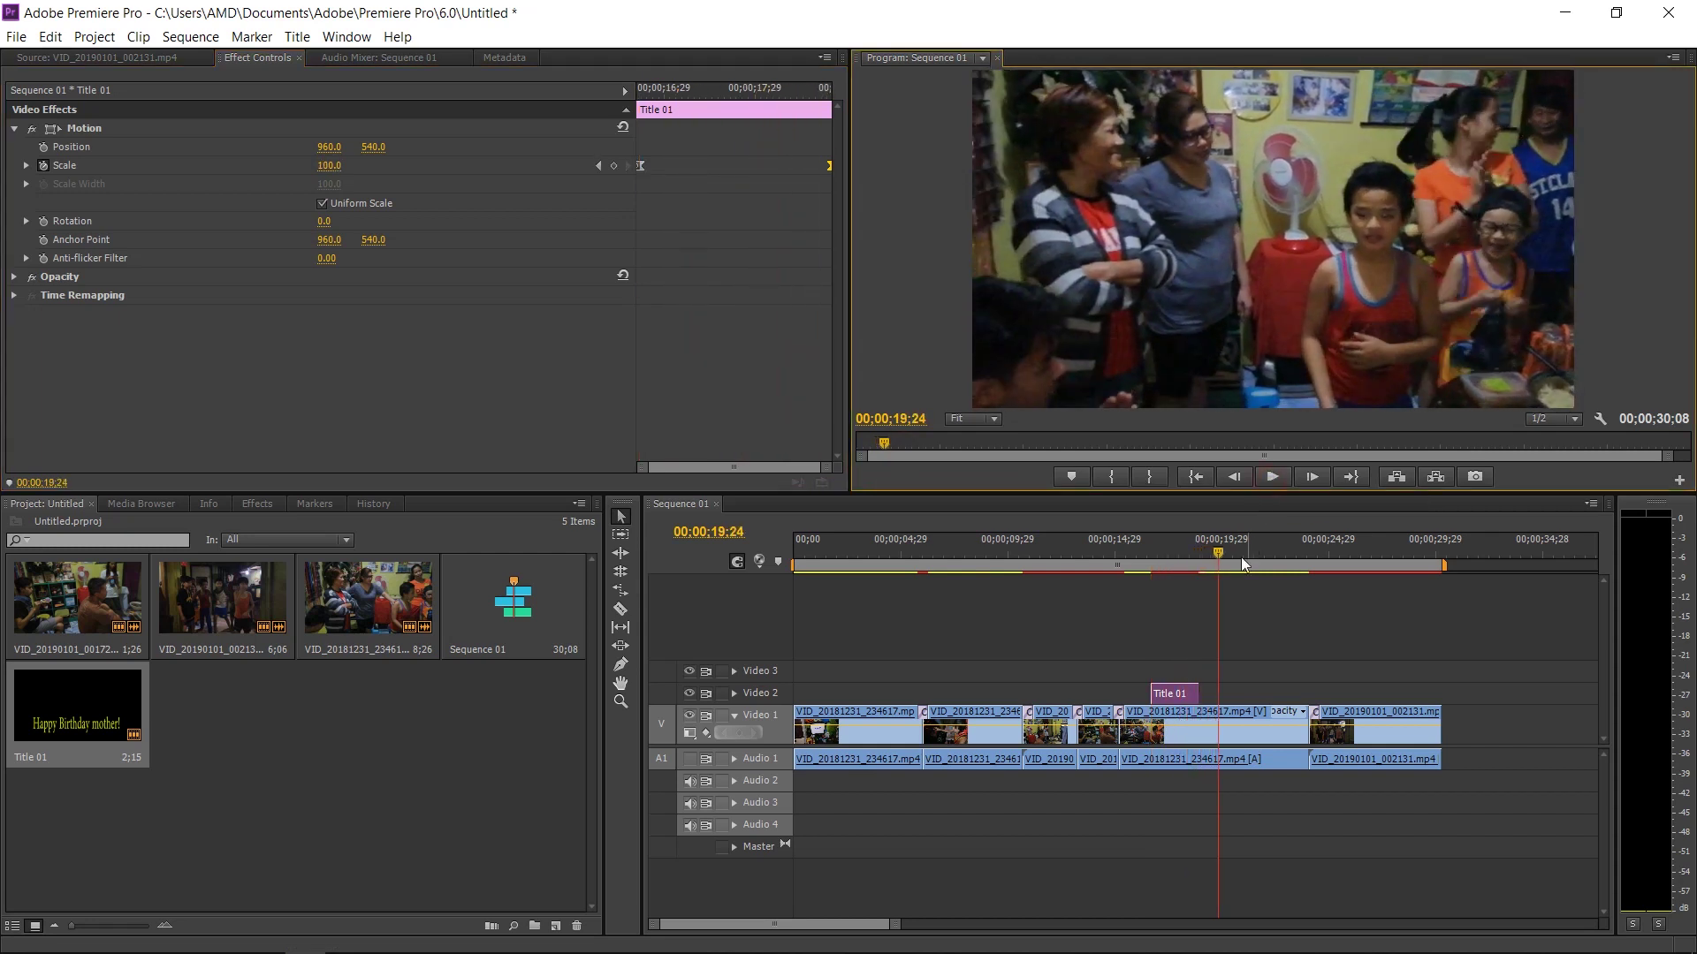
pyautogui.moveTo(1216, 550); pyautogui.dragTo(1187, 566)
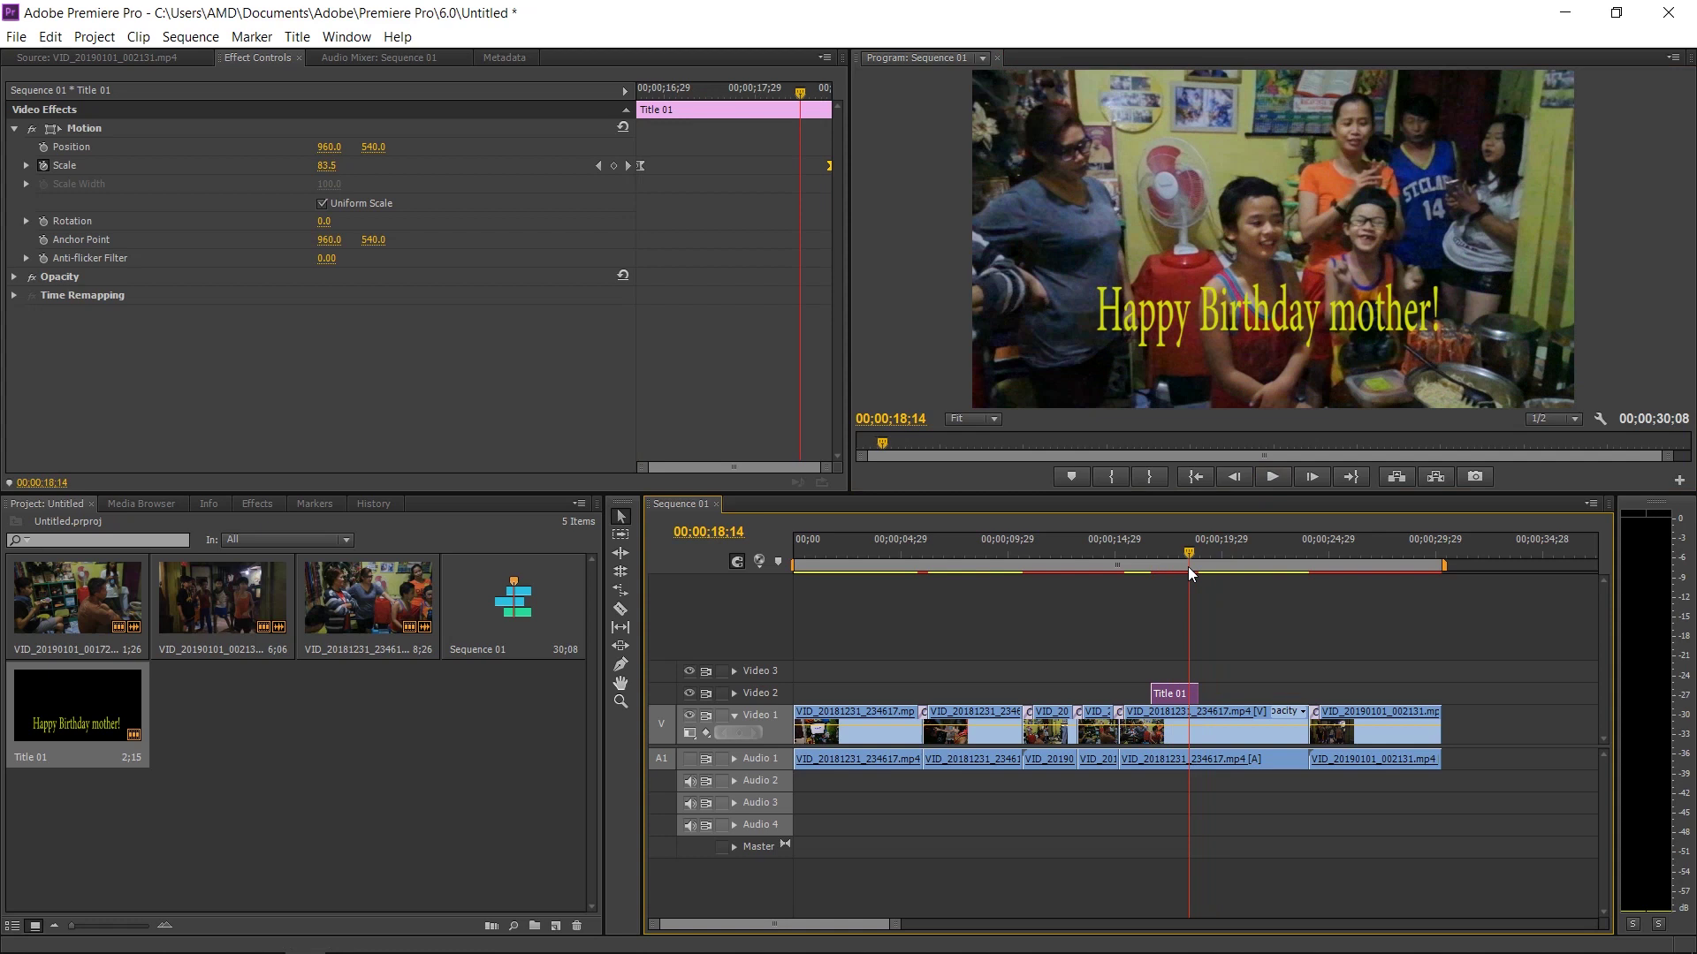
pyautogui.moveTo(1199, 694); pyautogui.dragTo(1243, 697)
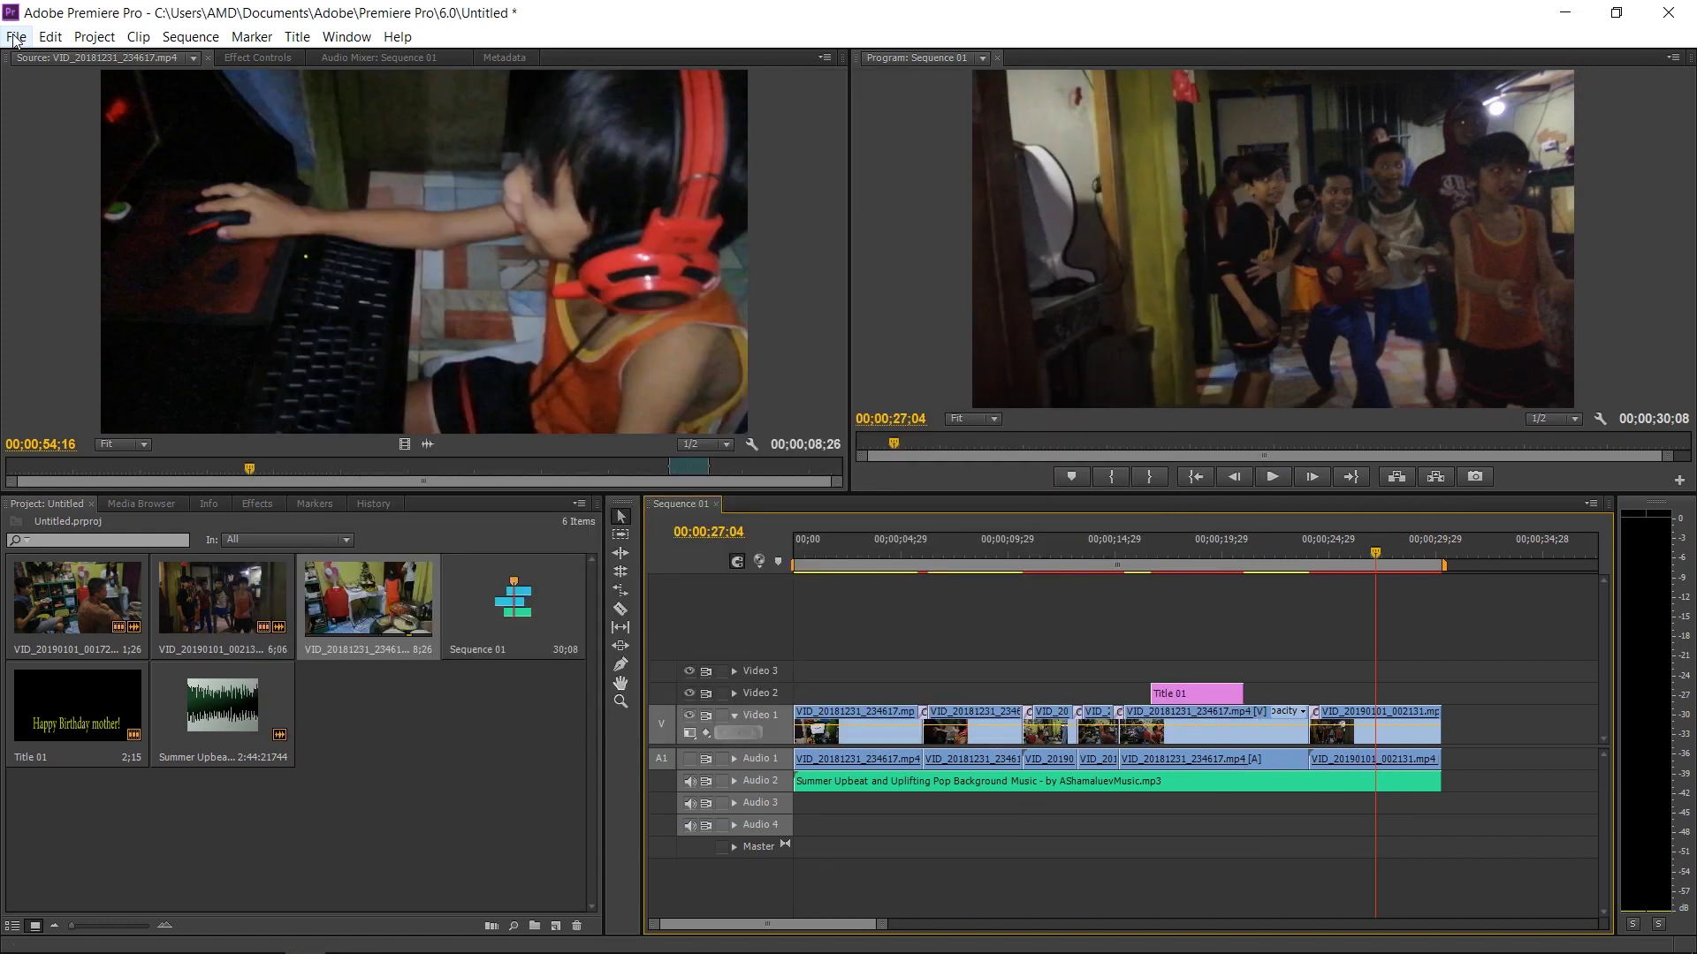
# Step: Open the media export settings for Sequence 01 and set the format to H.264
pyautogui.click(16, 37)
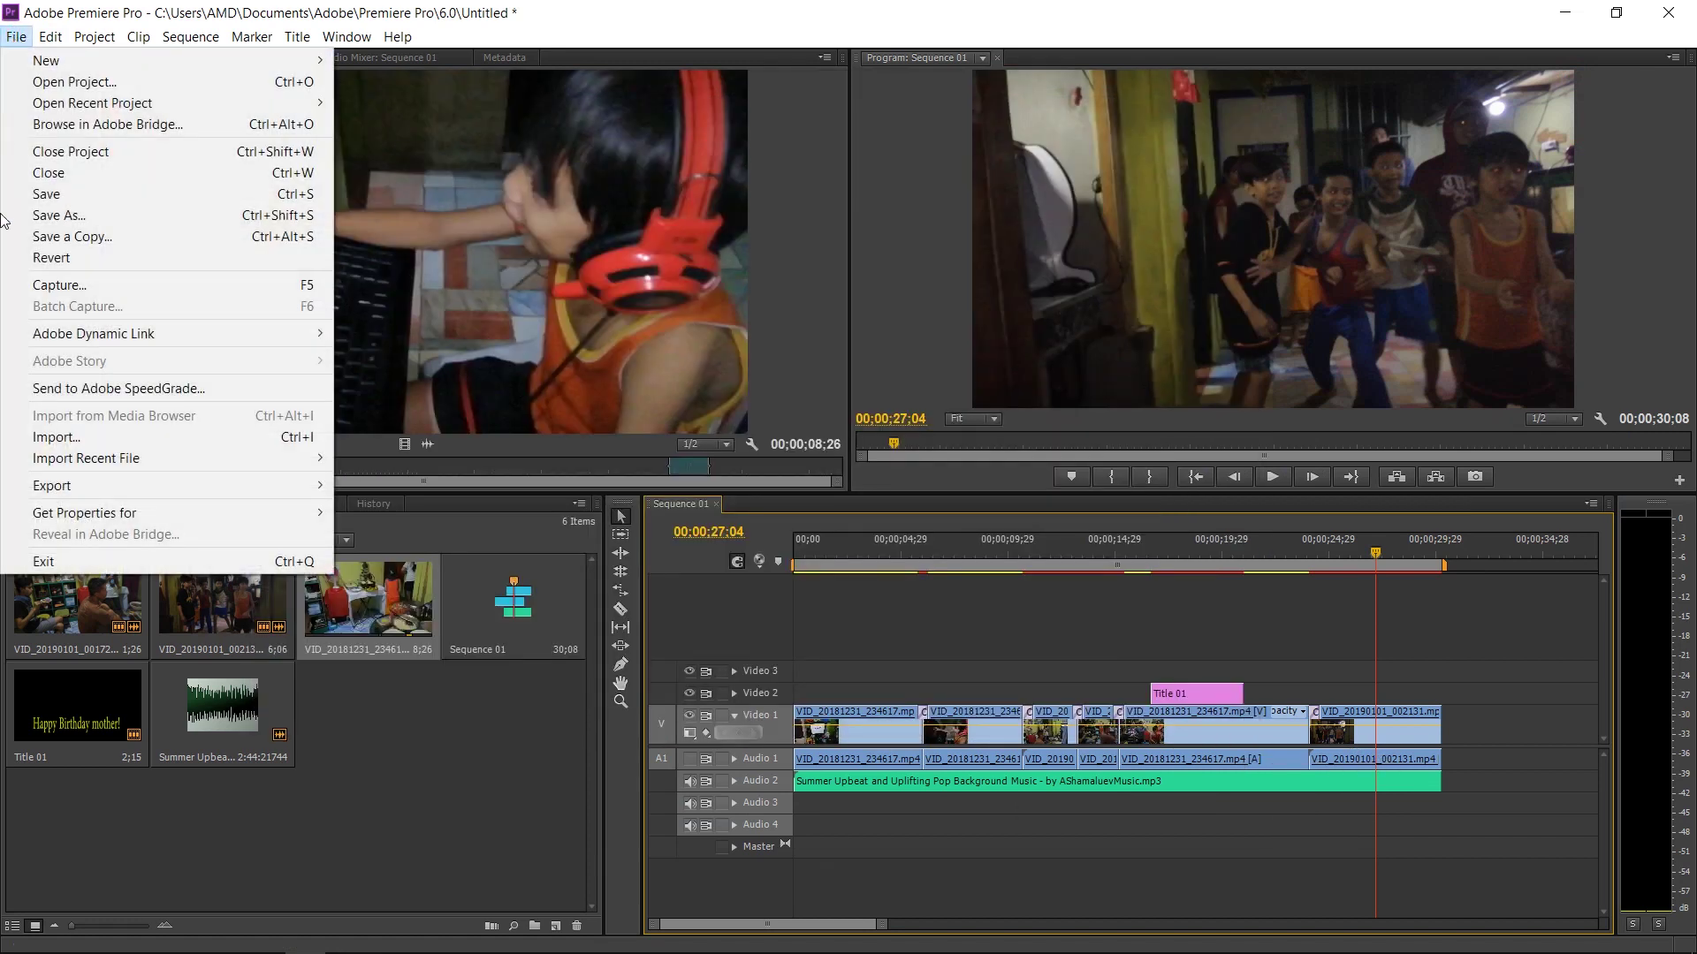
pyautogui.moveTo(70, 491)
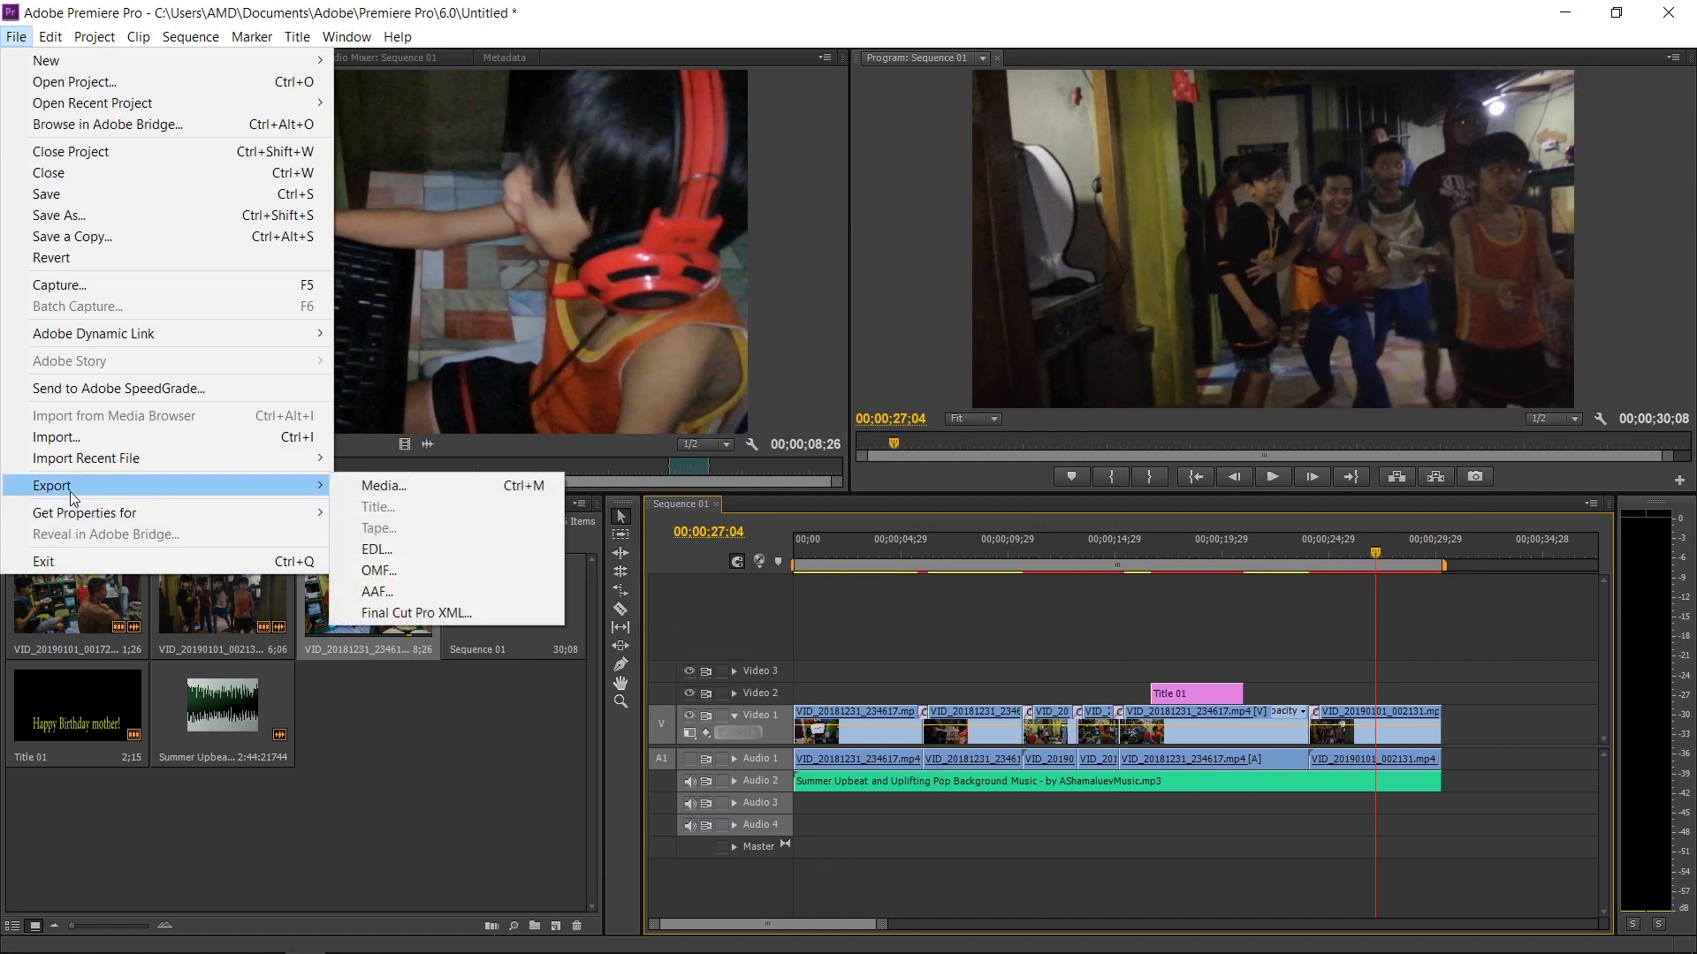
pyautogui.click(373, 490)
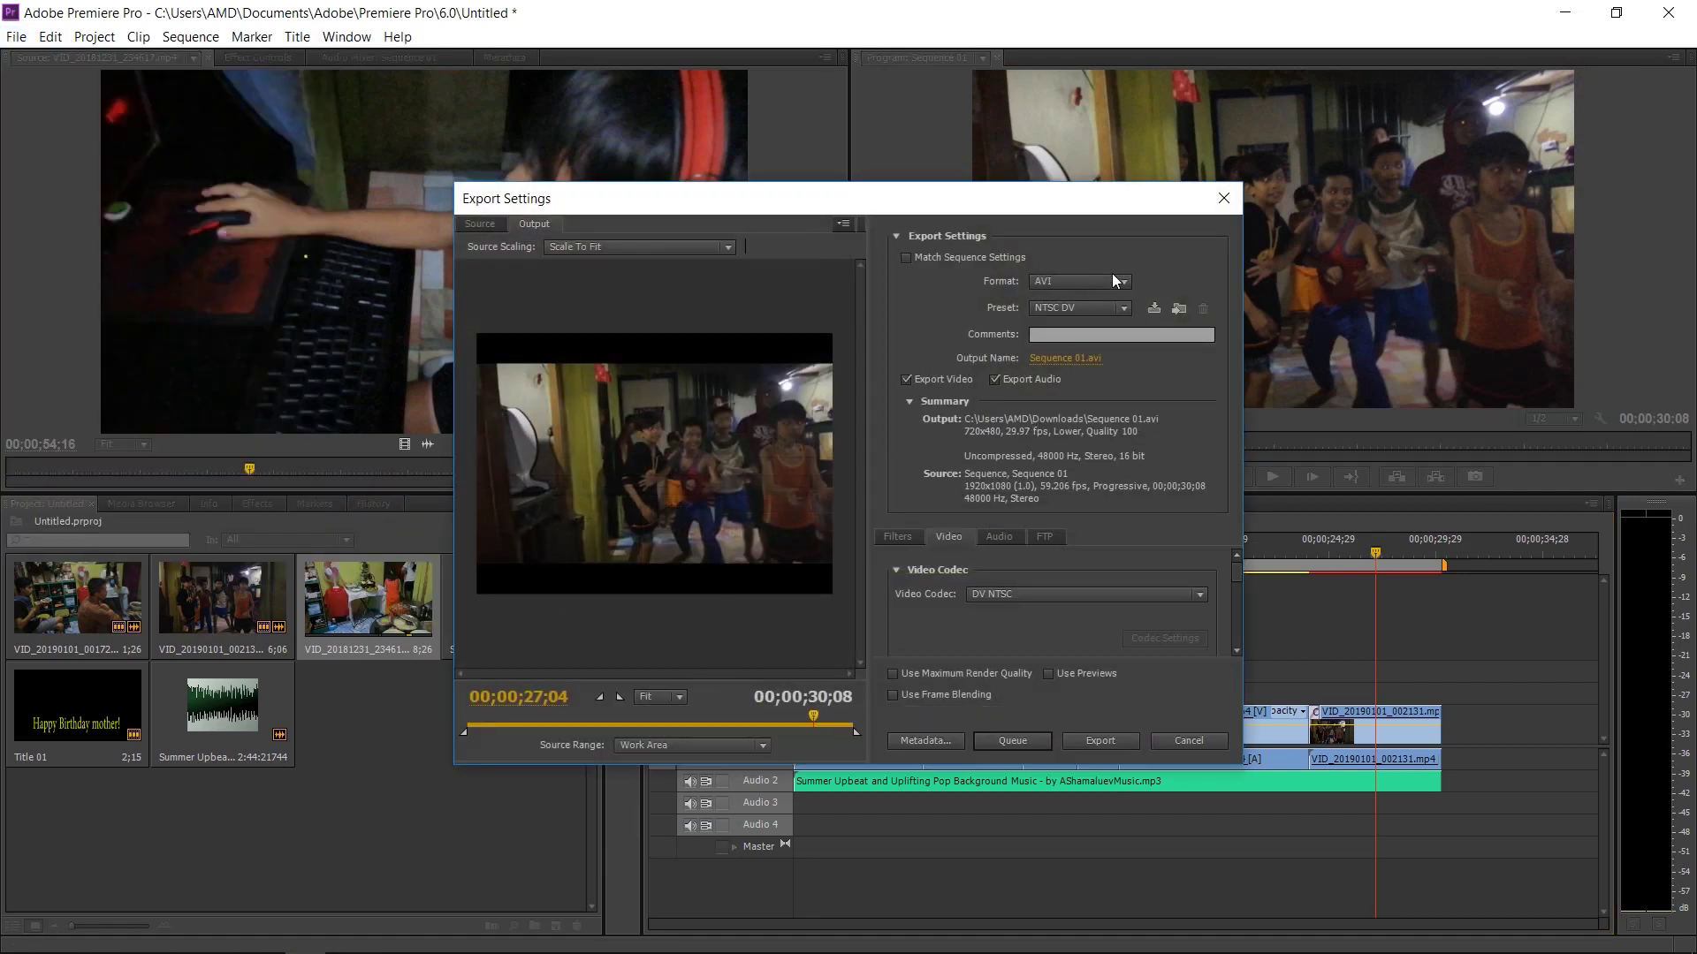
pyautogui.click(1122, 282)
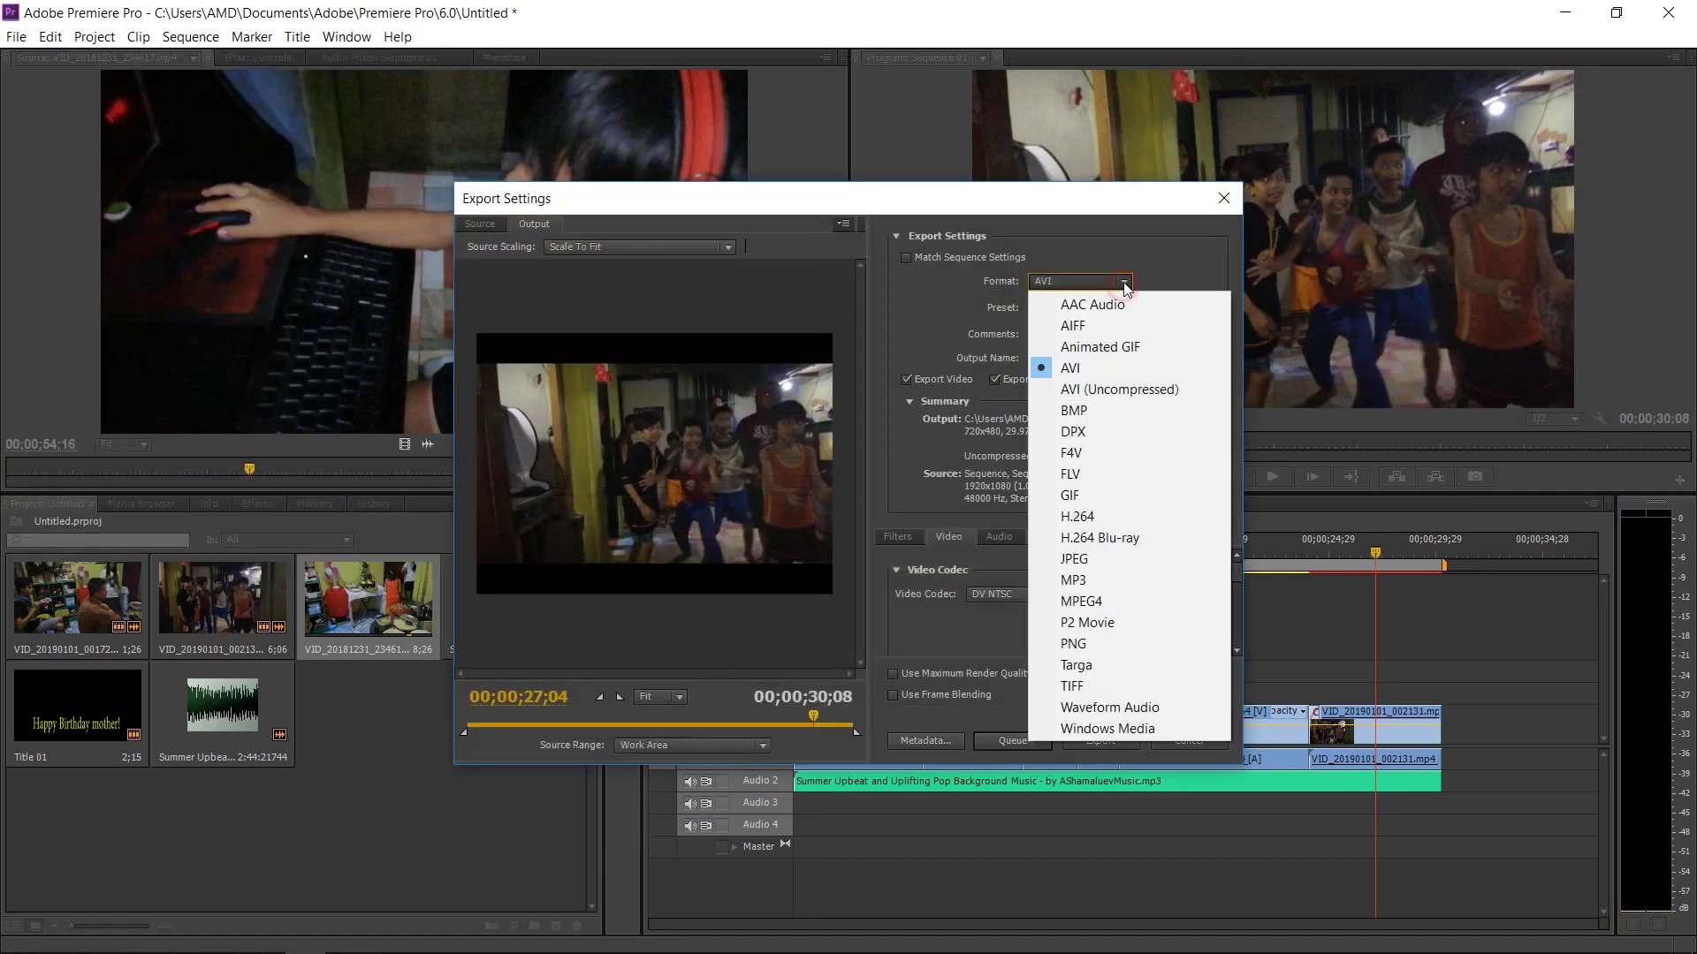
pyautogui.click(1092, 522)
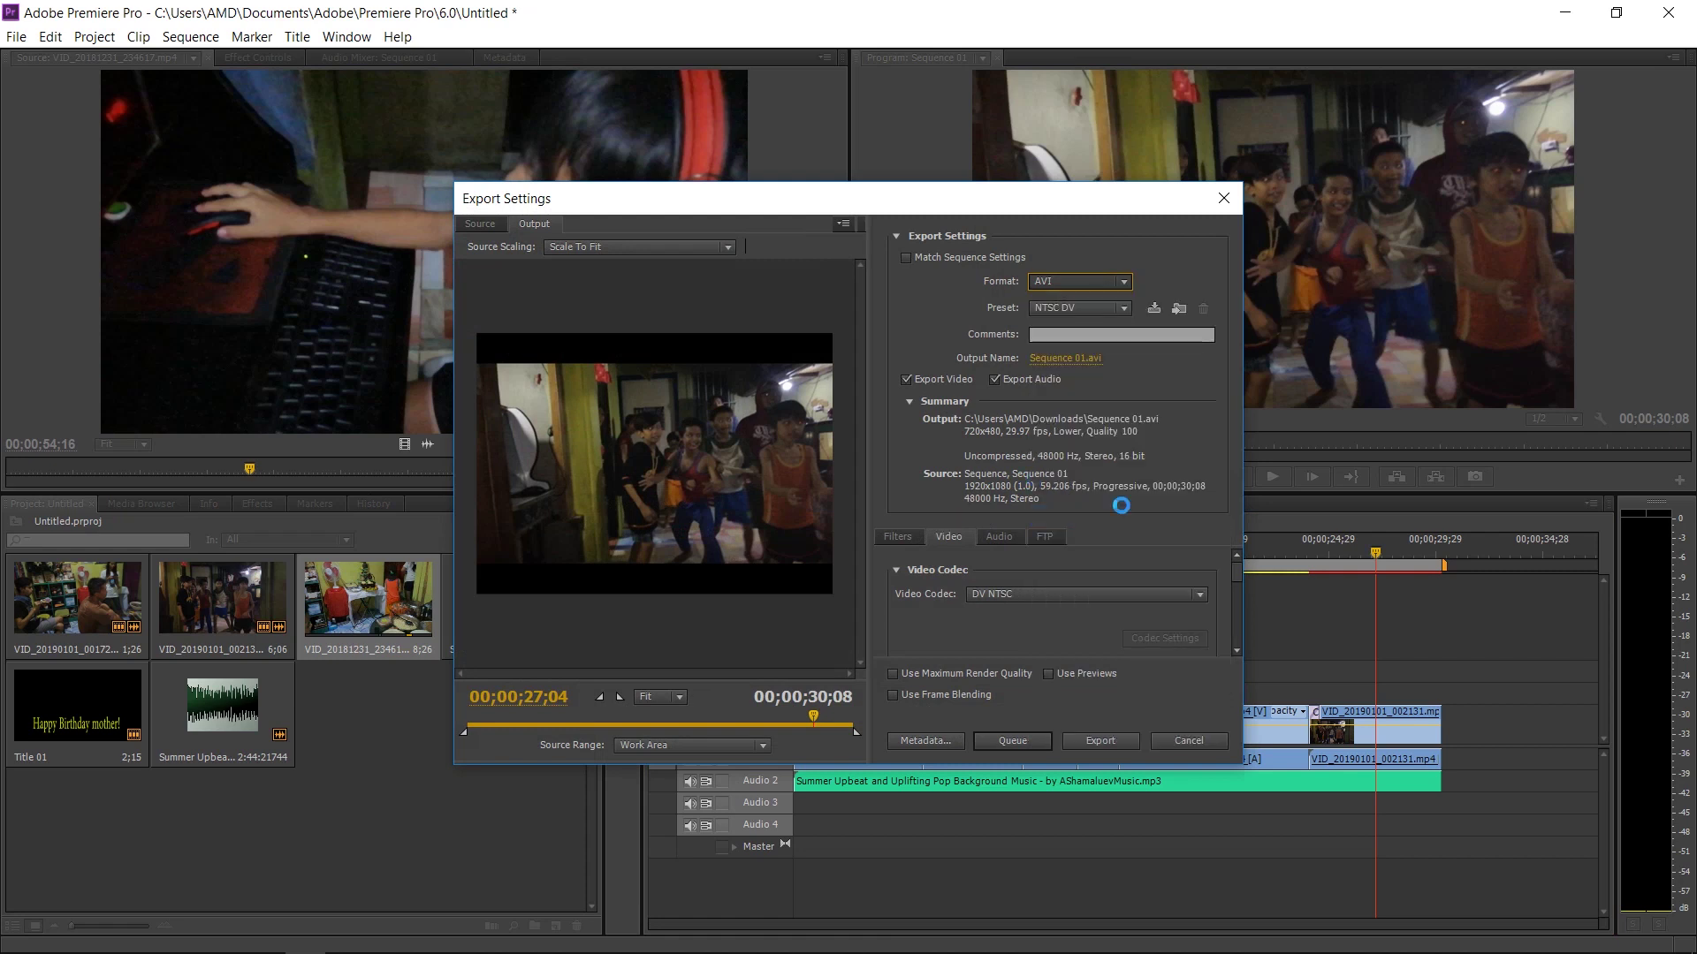
# Step: Choose the YouTube HD 1080p 25 preset and export the sequence as Sequence 01.mp4
pyautogui.click(1126, 309)
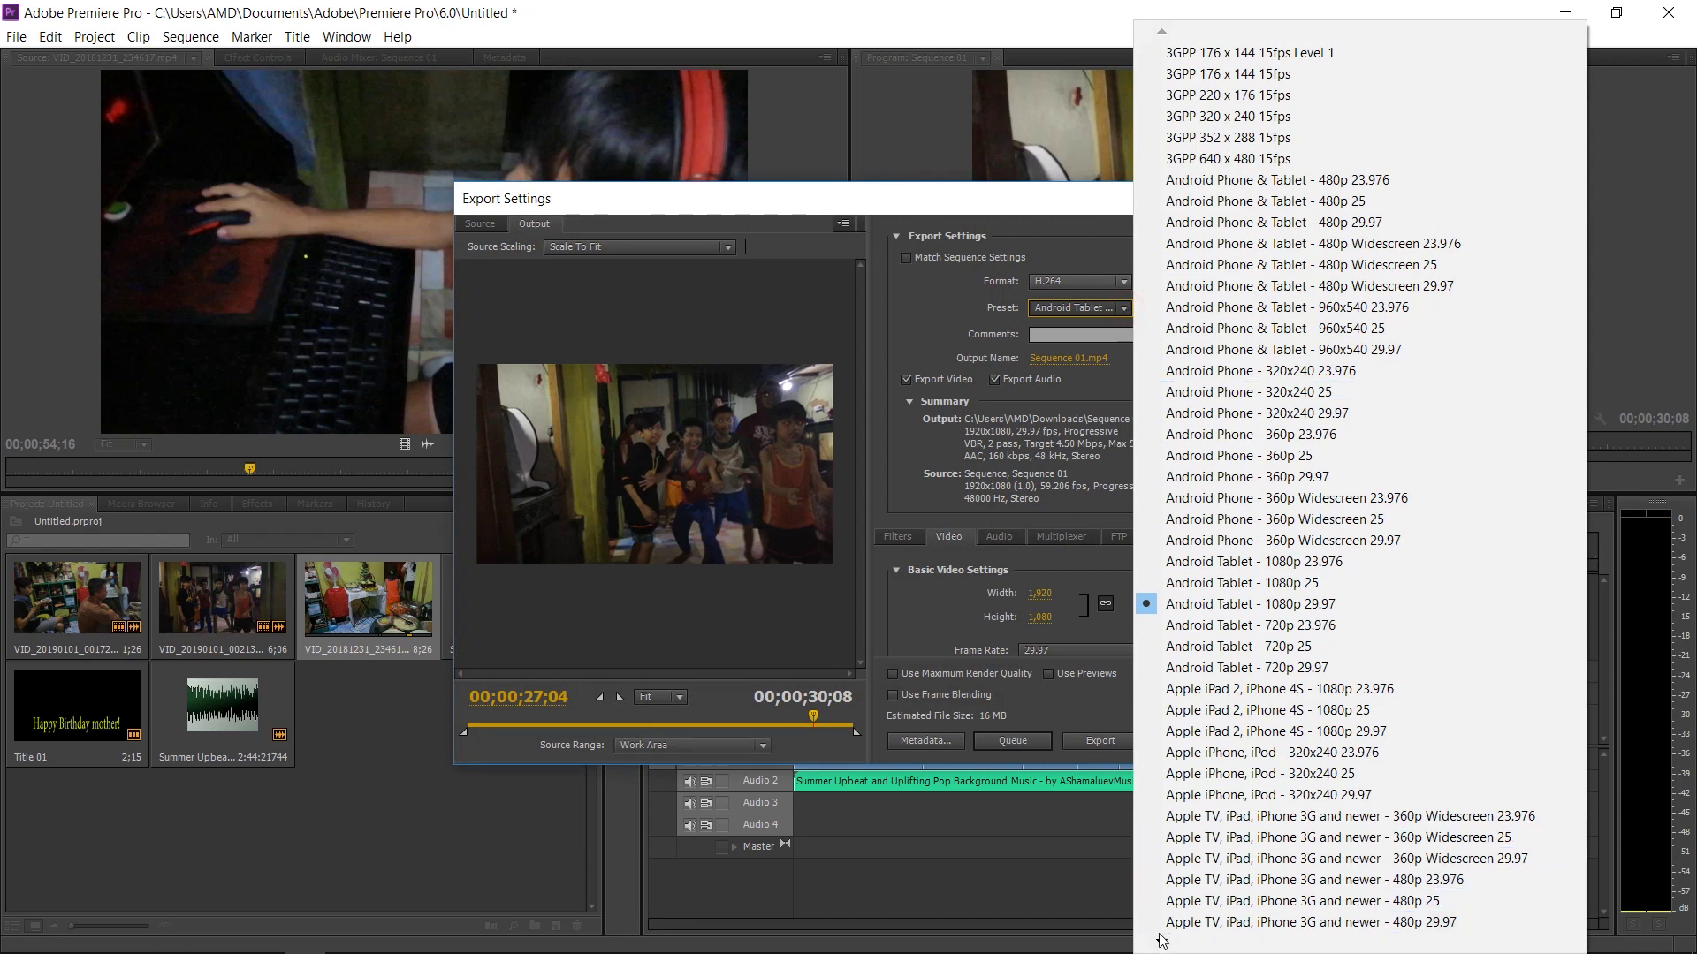
pyautogui.moveTo(1161, 944)
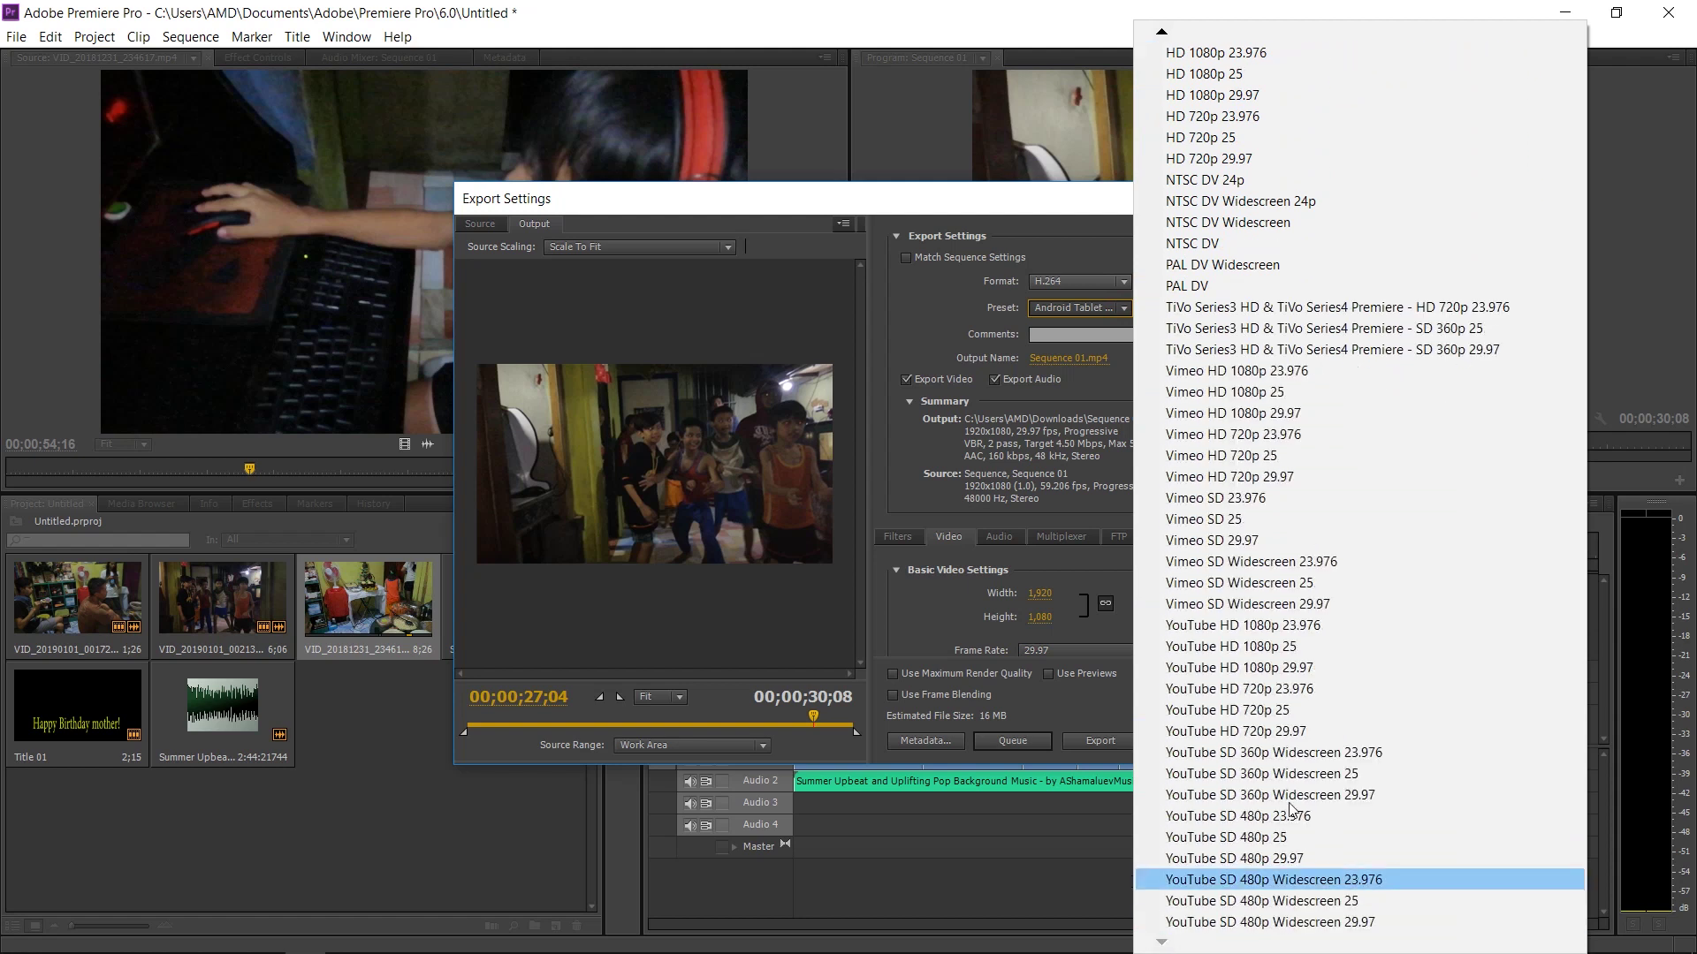
pyautogui.click(1244, 649)
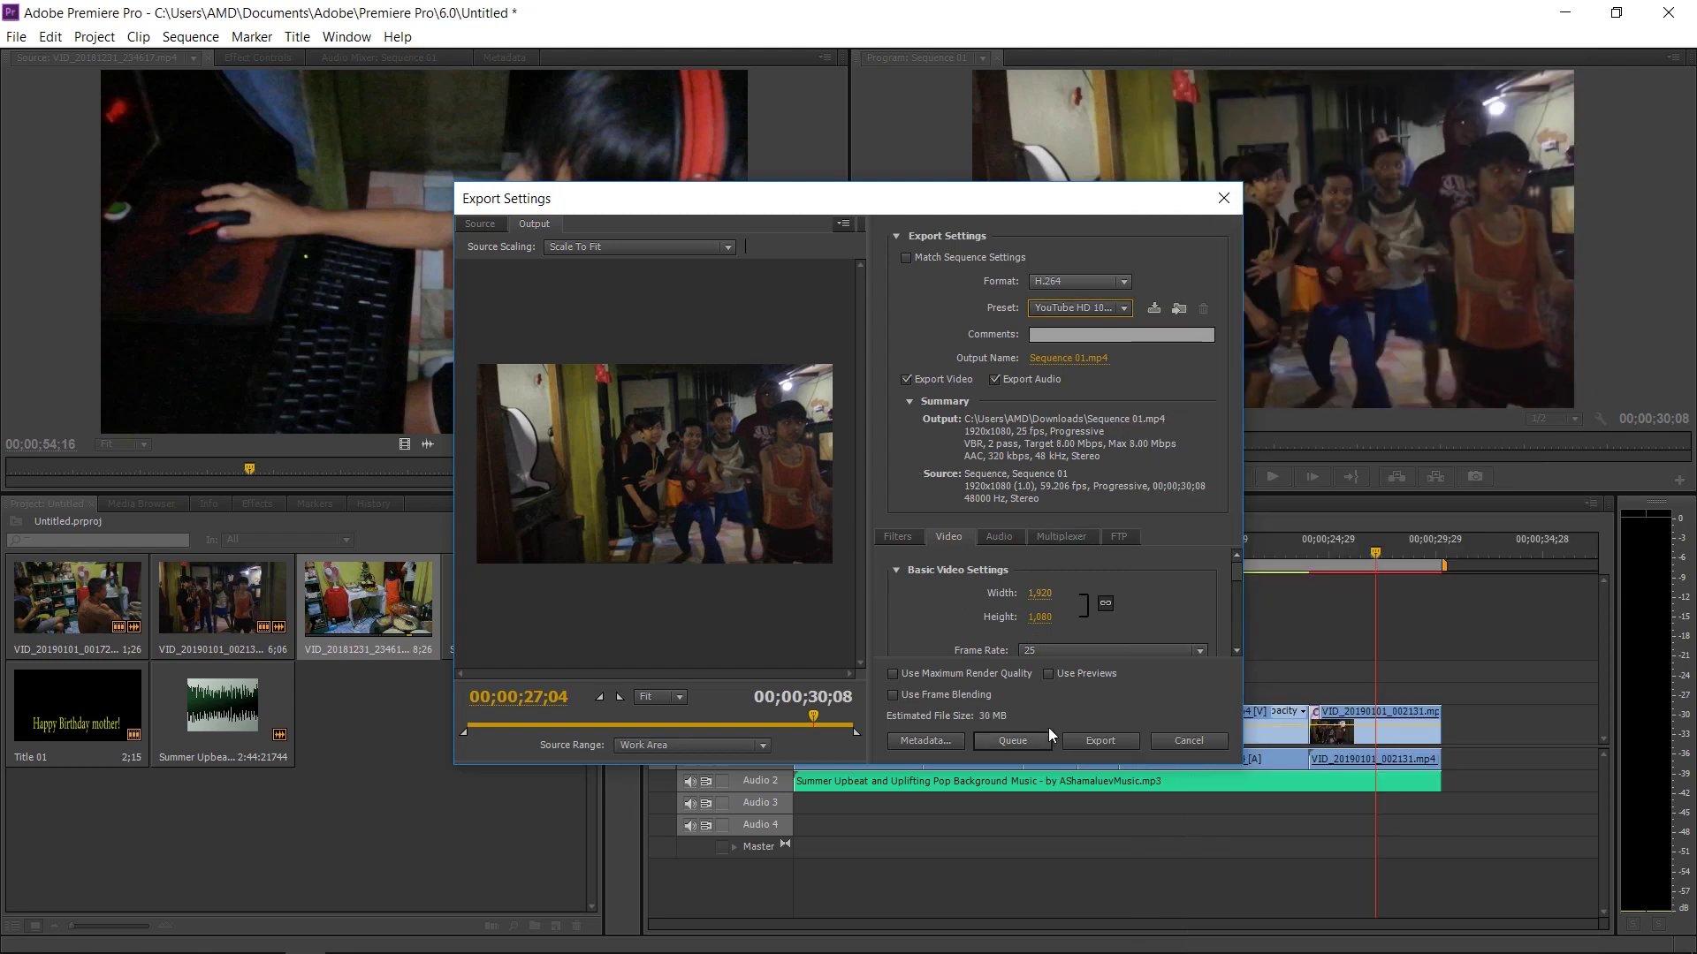
pyautogui.click(1108, 741)
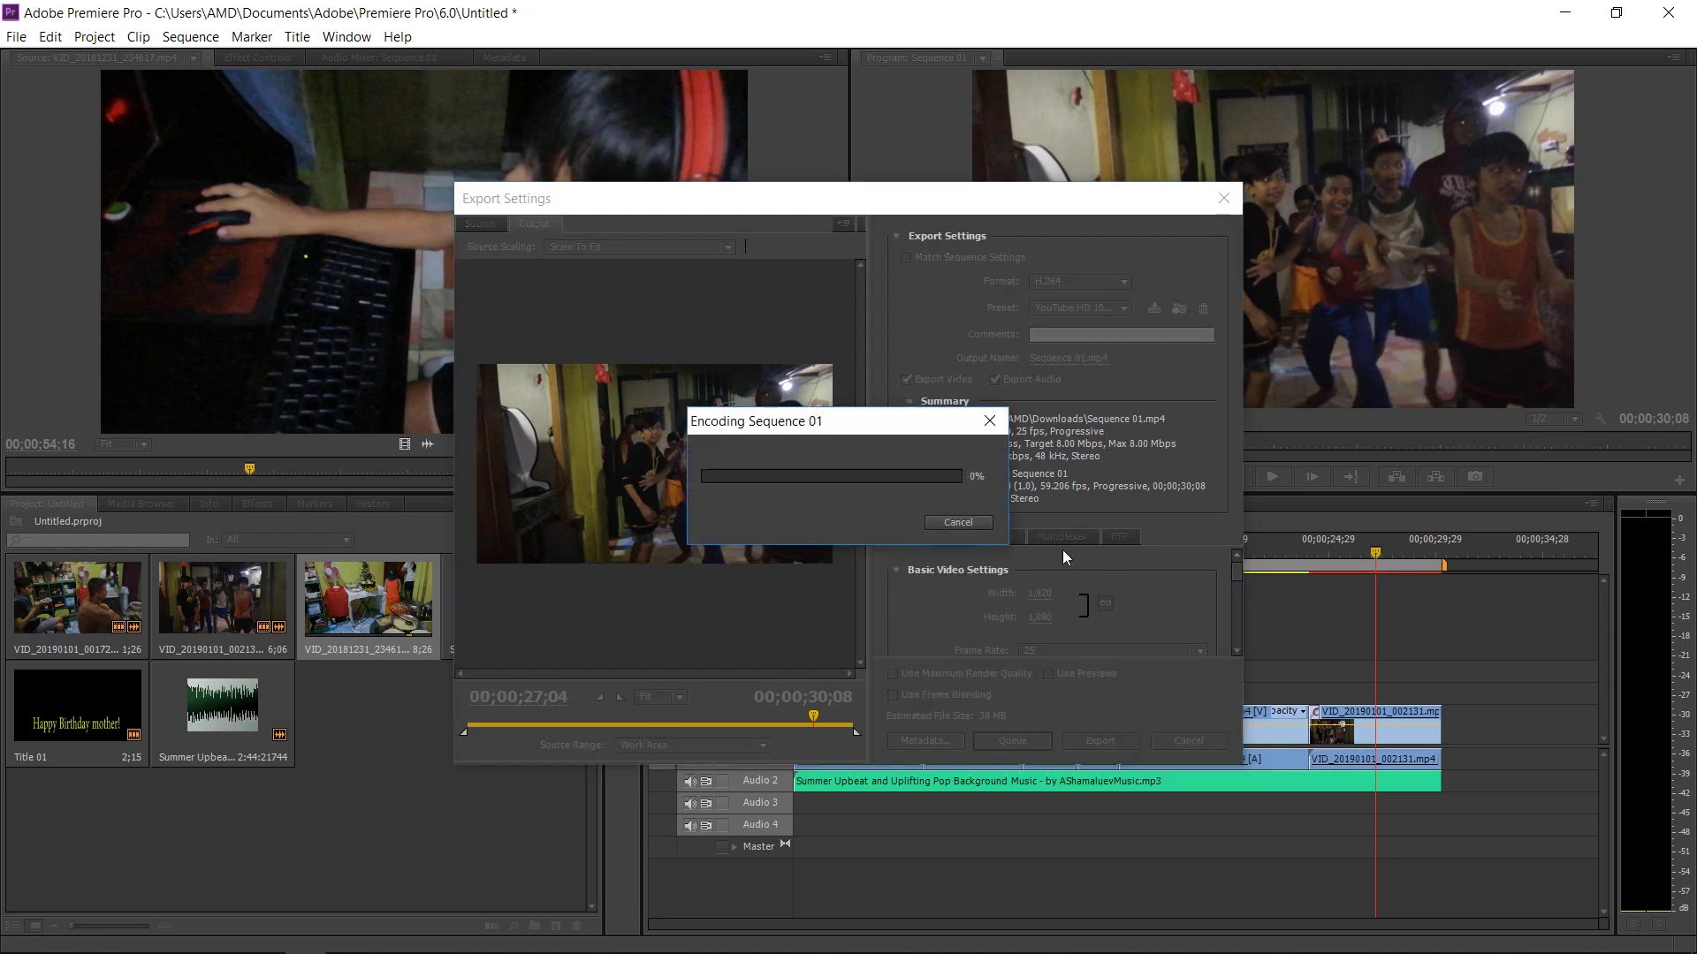